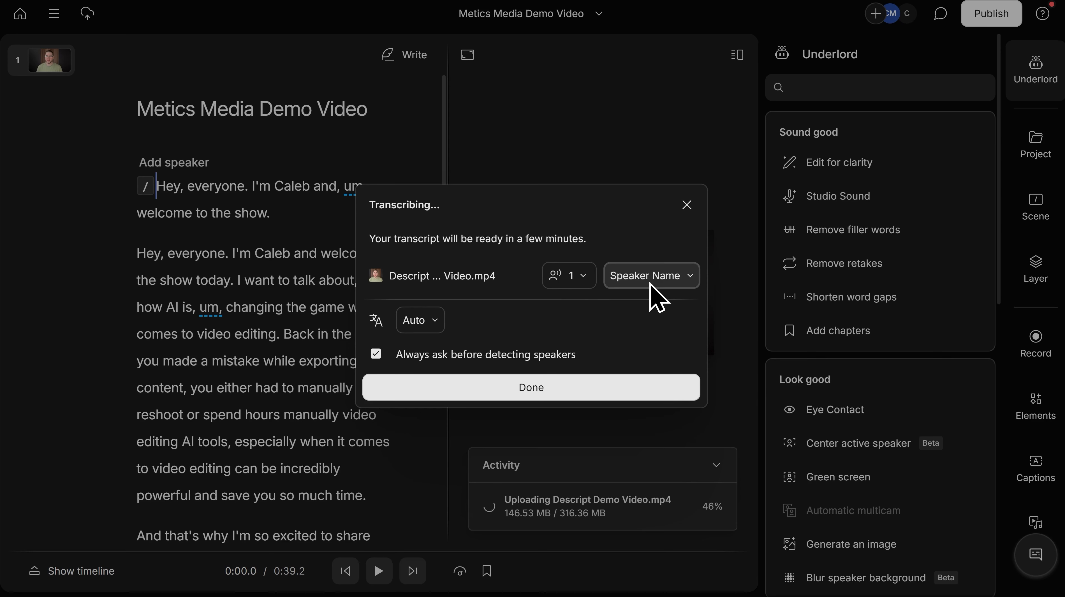
Step: Add the speaker's name to the imported demo video and finish the transcription setup
left_click(650, 283)
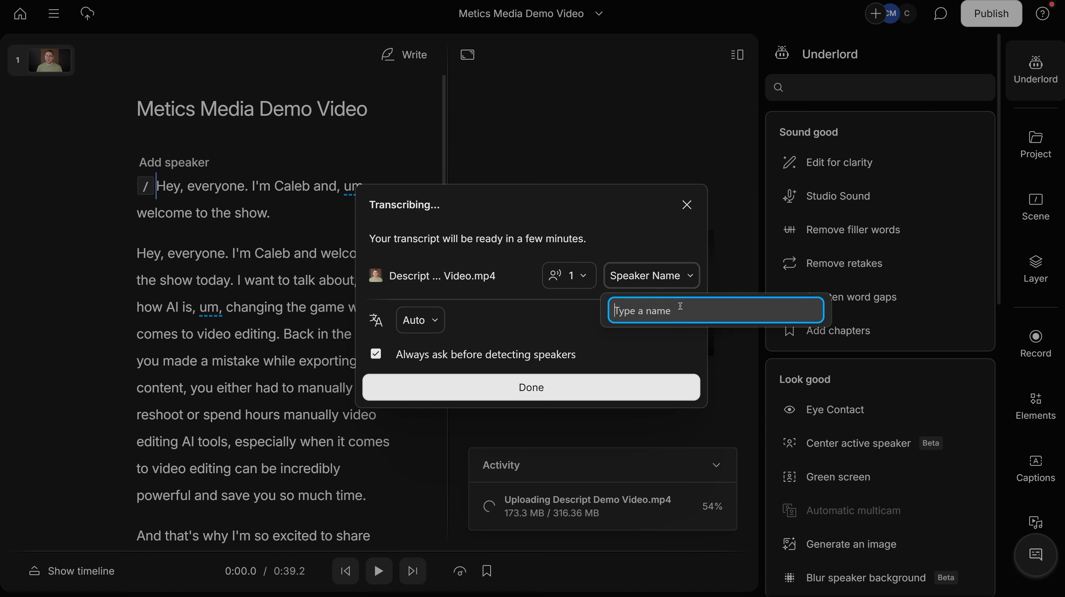
type("Caleb")
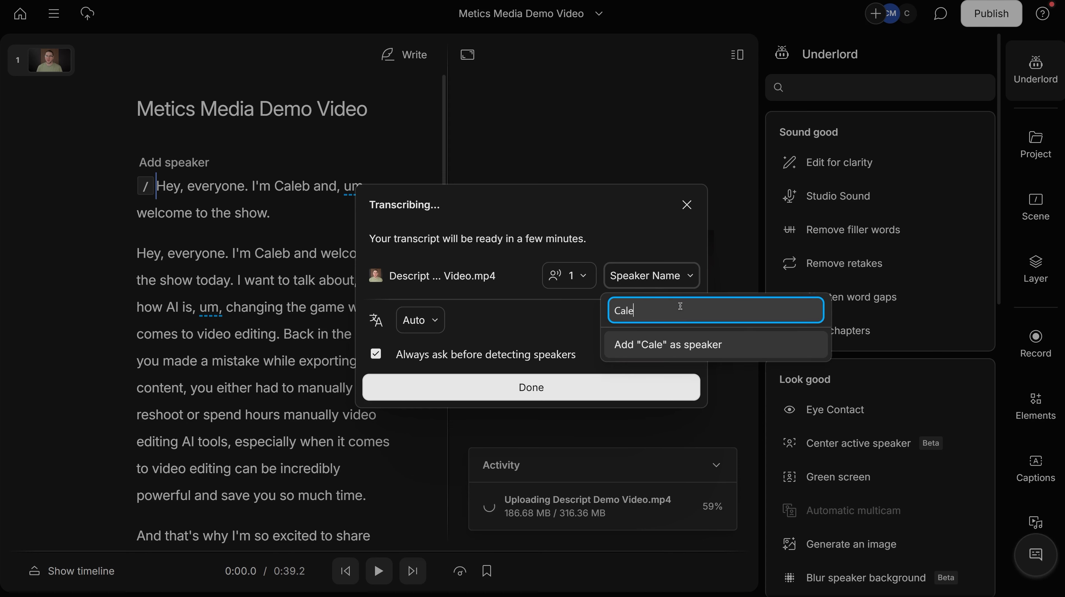
left_click(679, 346)
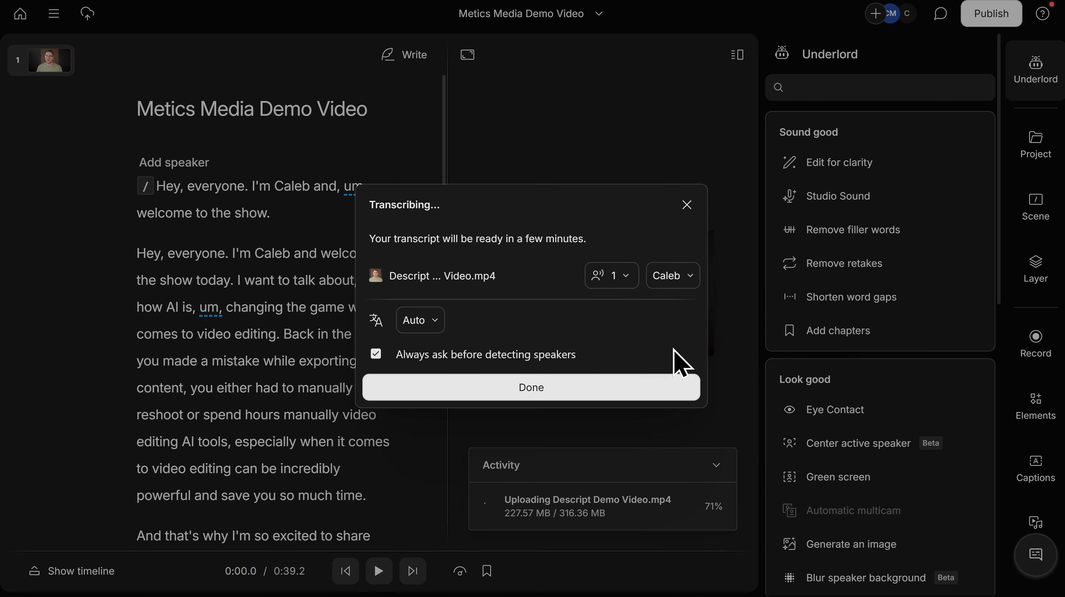
left_click(533, 389)
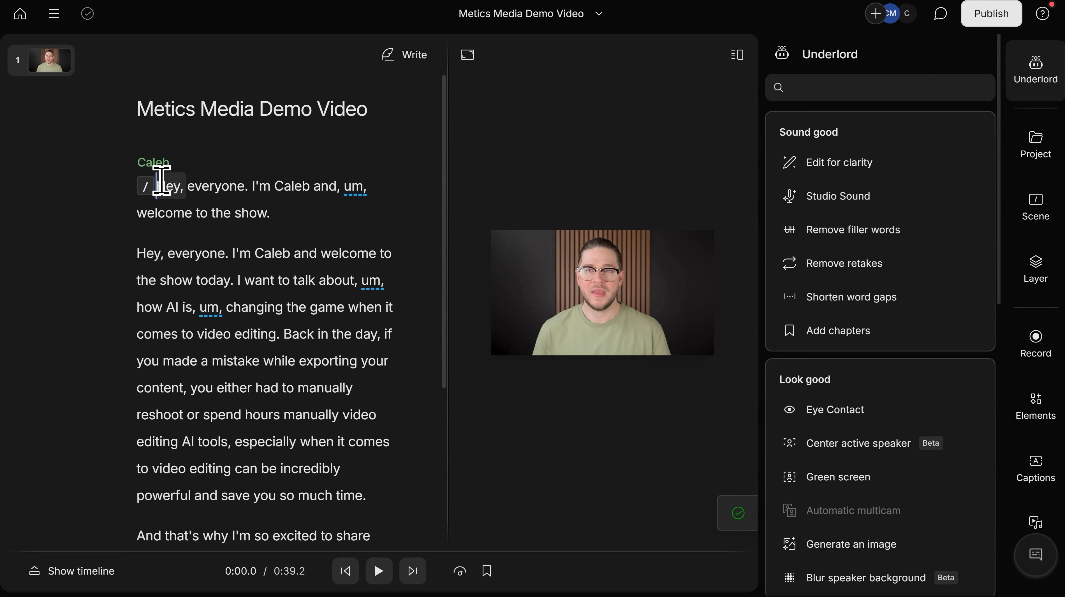
Step: Delete the first "Hey, everyone" introduction take from the transcript and undo the deletion
mouse_move(154, 164)
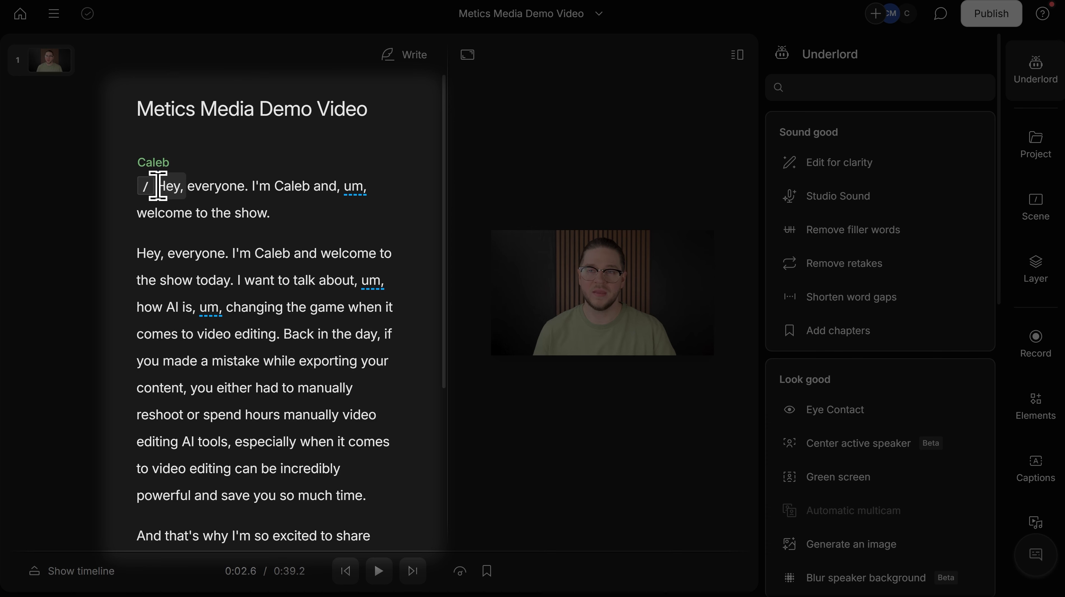
left_click_drag(157, 187, 278, 215)
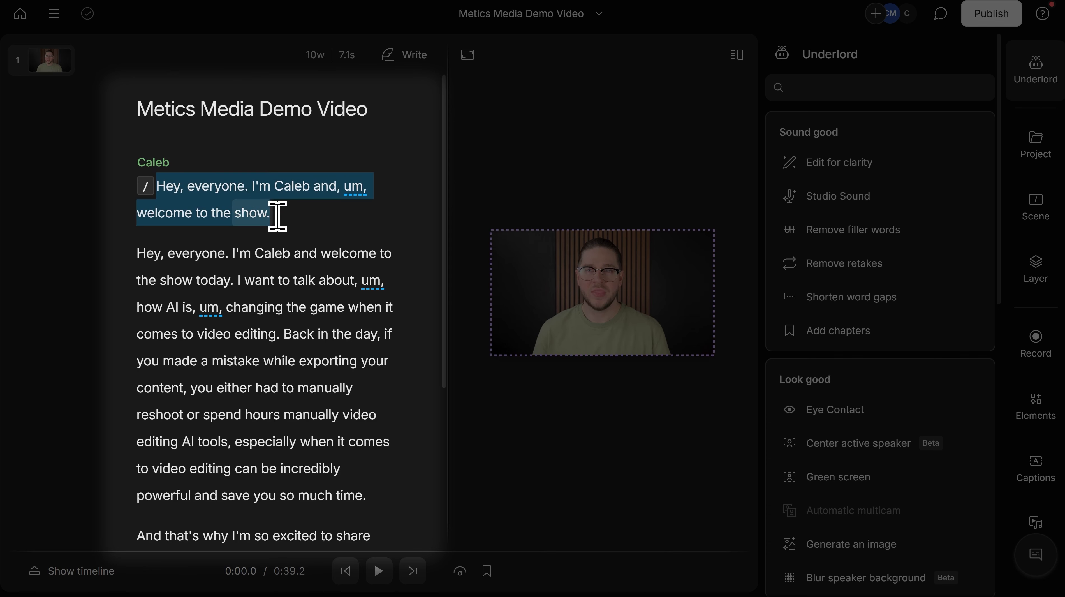
key("BackSpace")
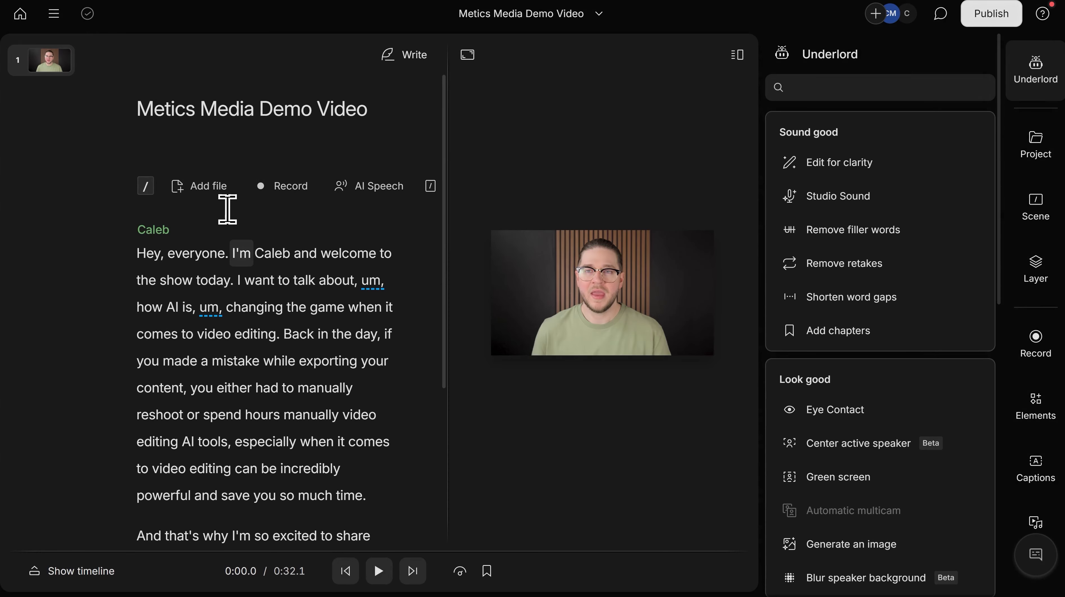
key("ctrl+z")
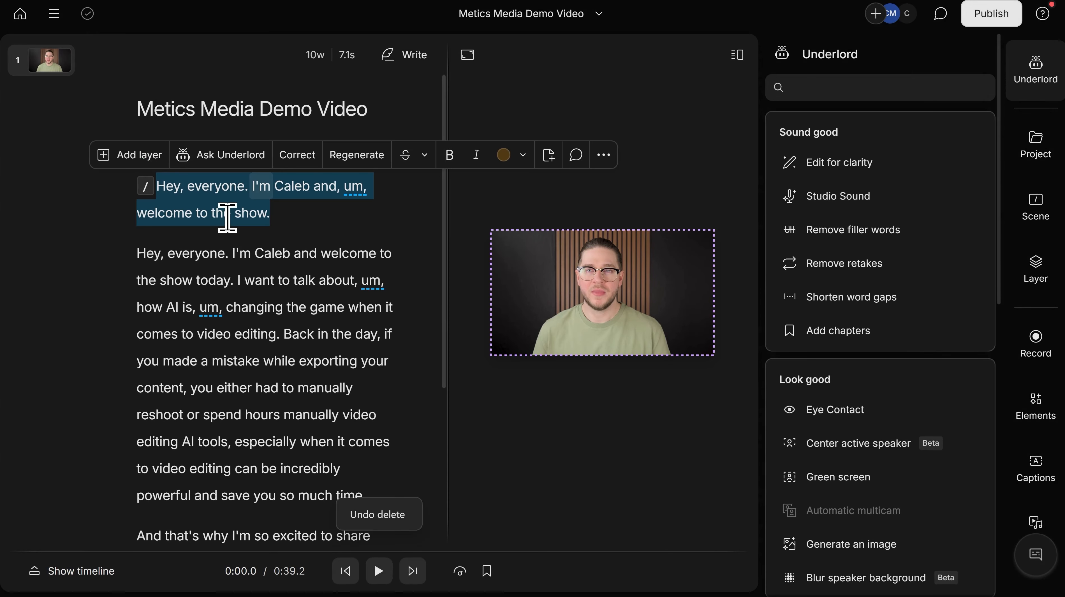
left_click(159, 187)
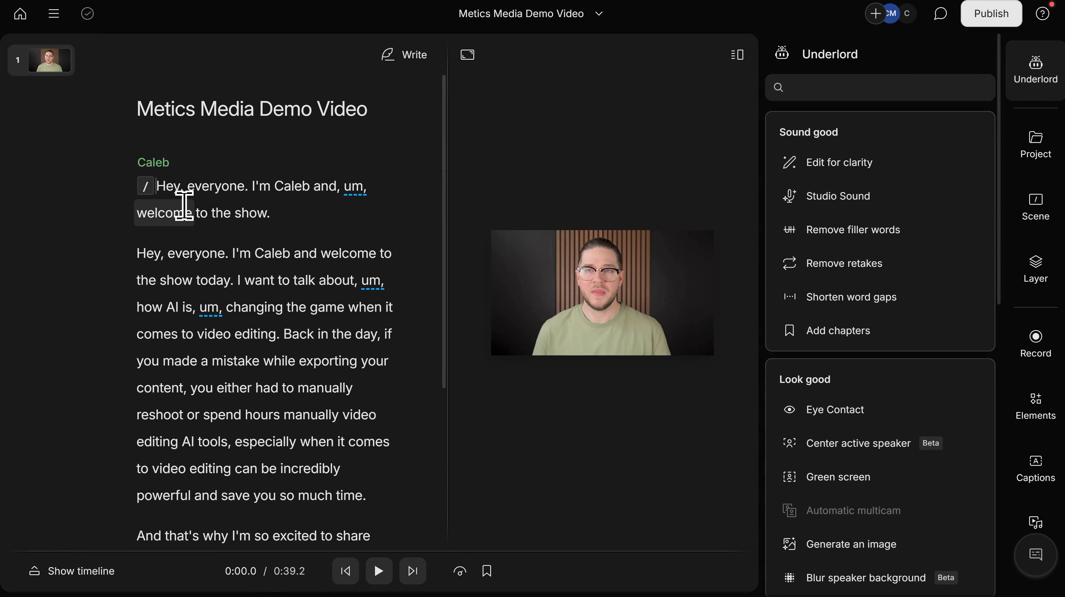
Step: Play through both introduction takes and delete the first one from the transcript
left_click(385, 576)
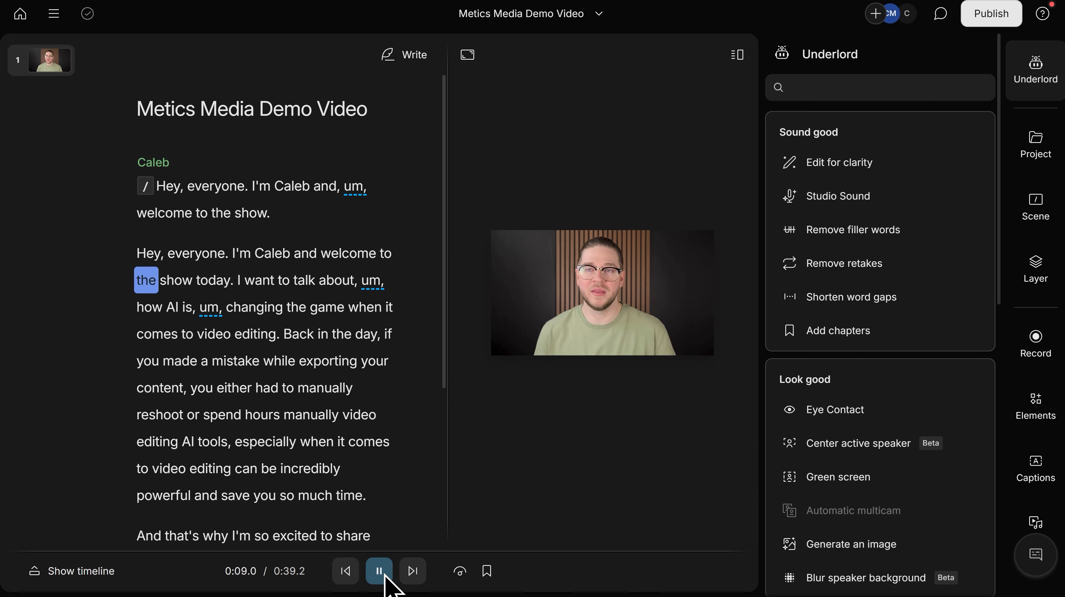
left_click(385, 576)
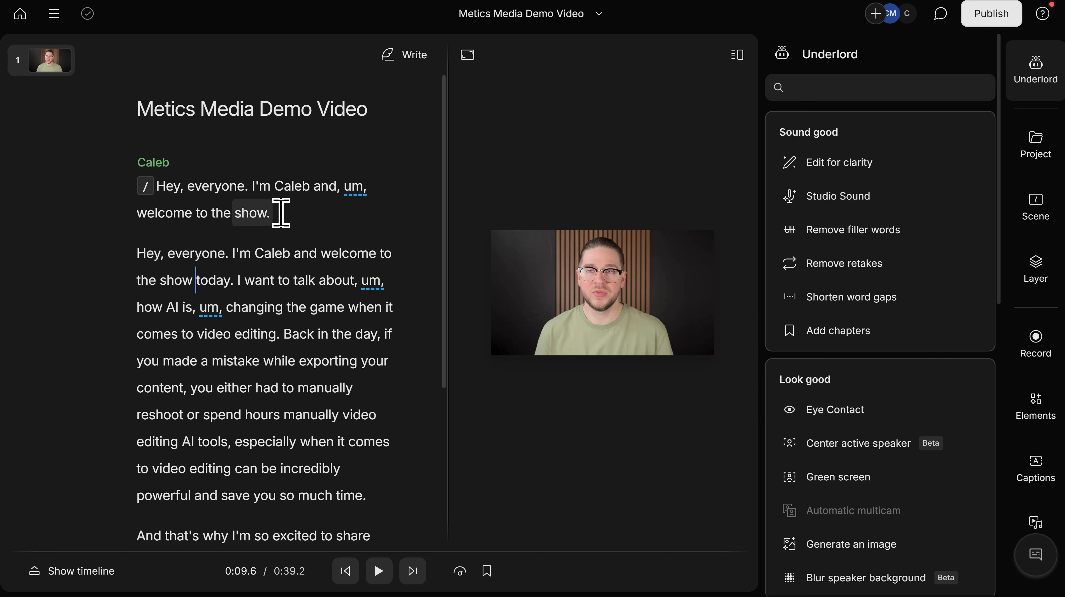
left_click_drag(281, 214, 158, 189)
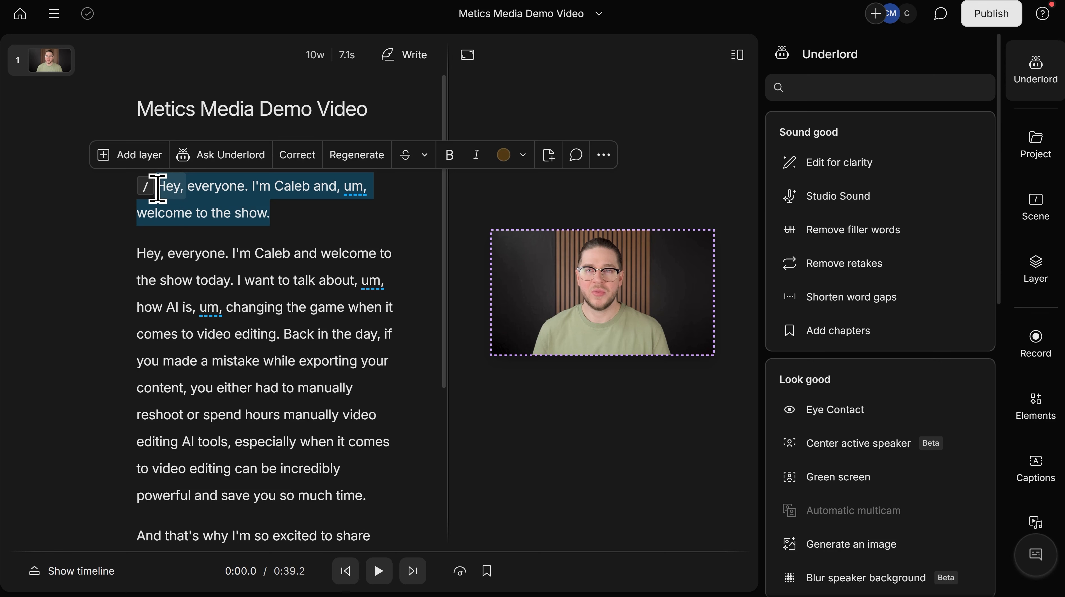
key("BackSpace")
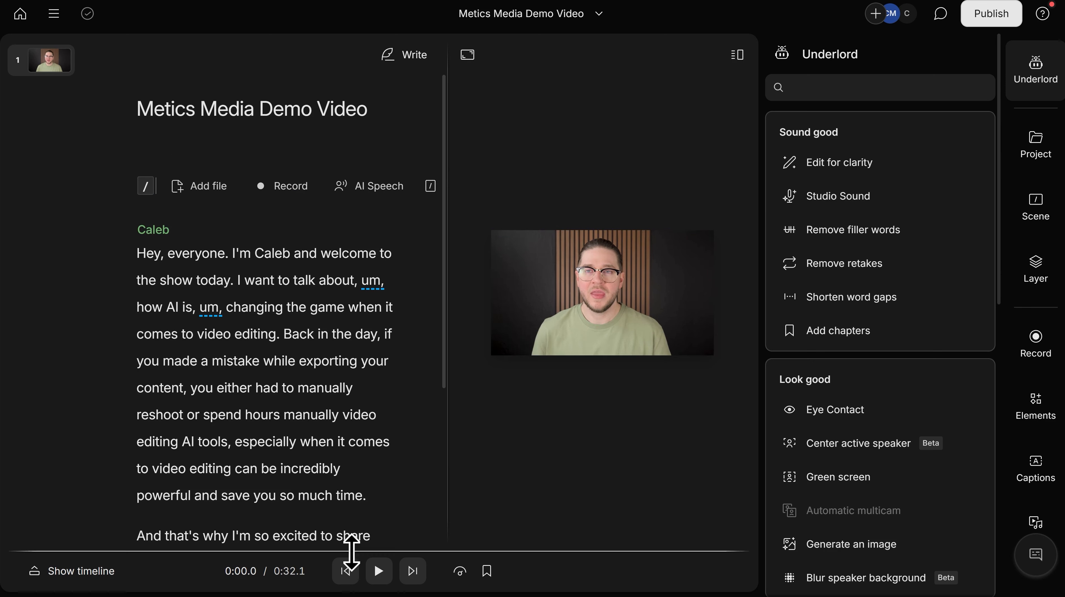
Step: Preview the shortened opening and undo the last transcript deletion
left_click(379, 571)
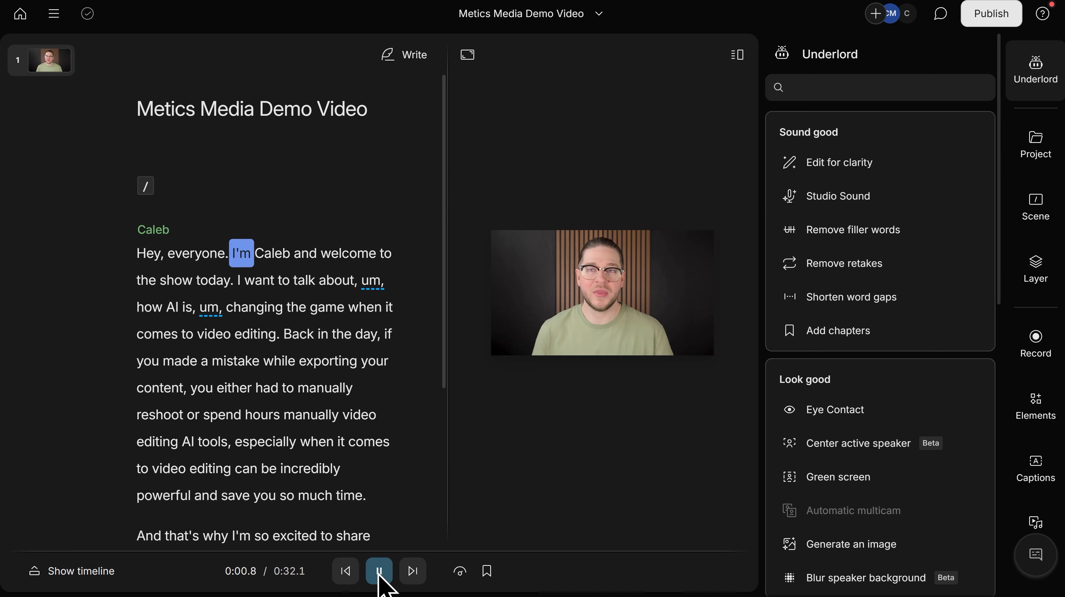
left_click(379, 572)
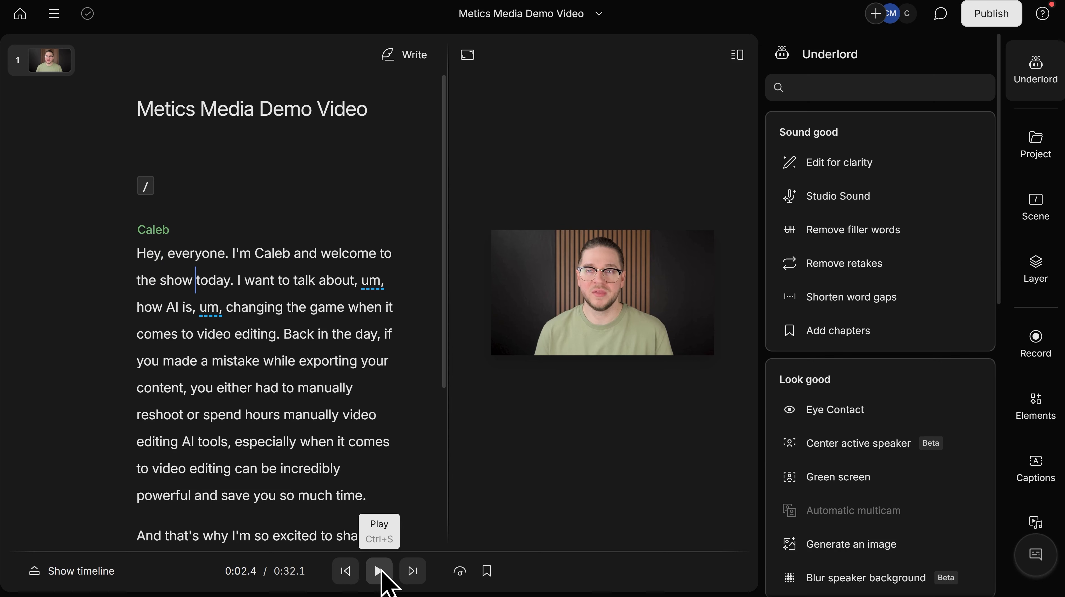
left_click(382, 571)
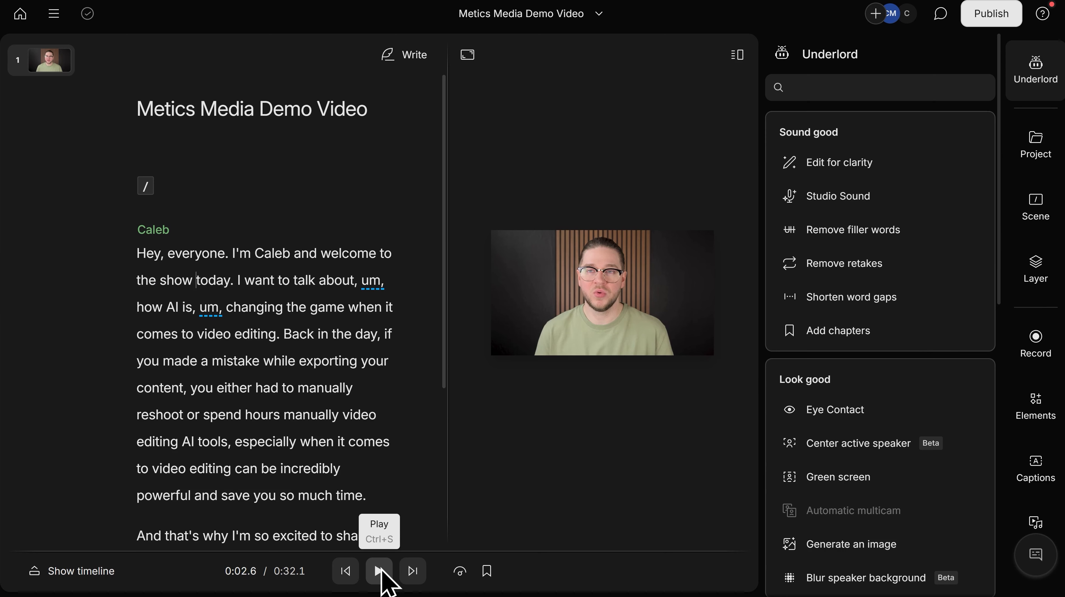
key("ctrl+z")
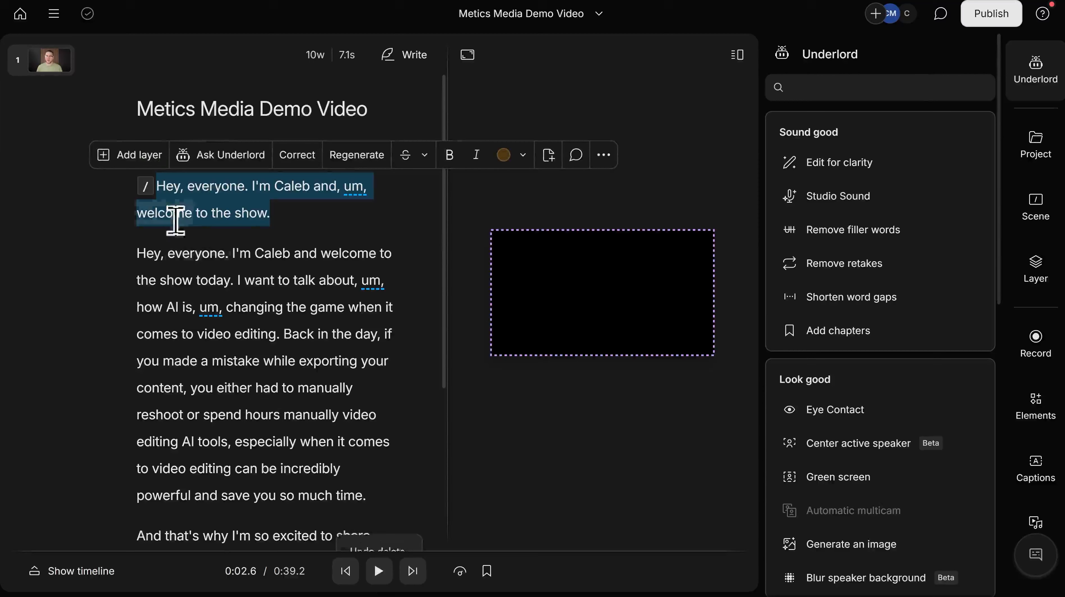
left_click(160, 188)
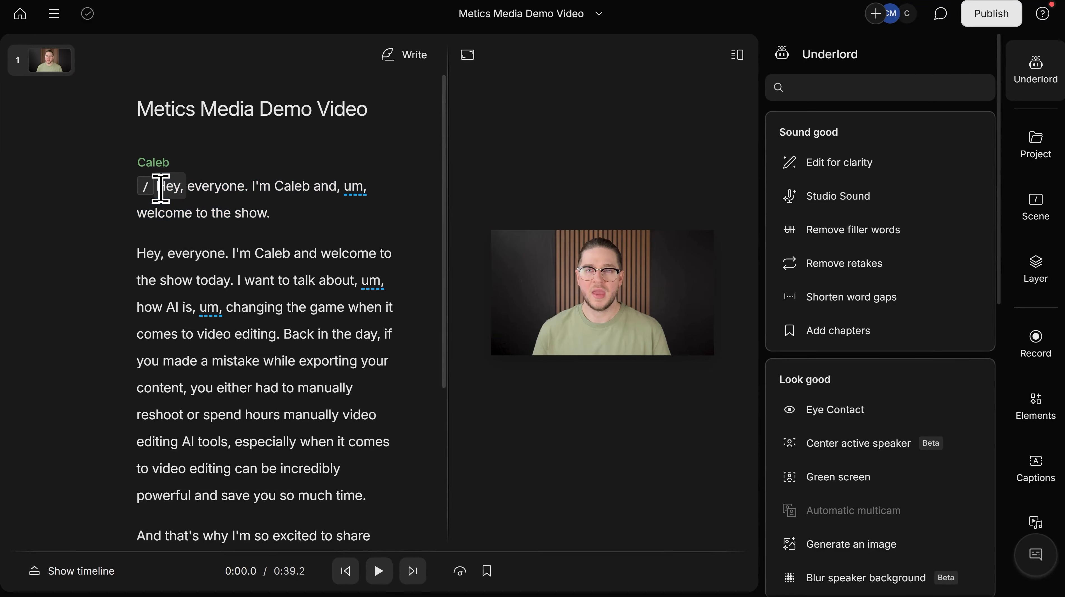
Step: Examine the Underlord AI tools and read the descriptions of the Sound good options, from Edit for clarity to Add chapters
key("Tab")
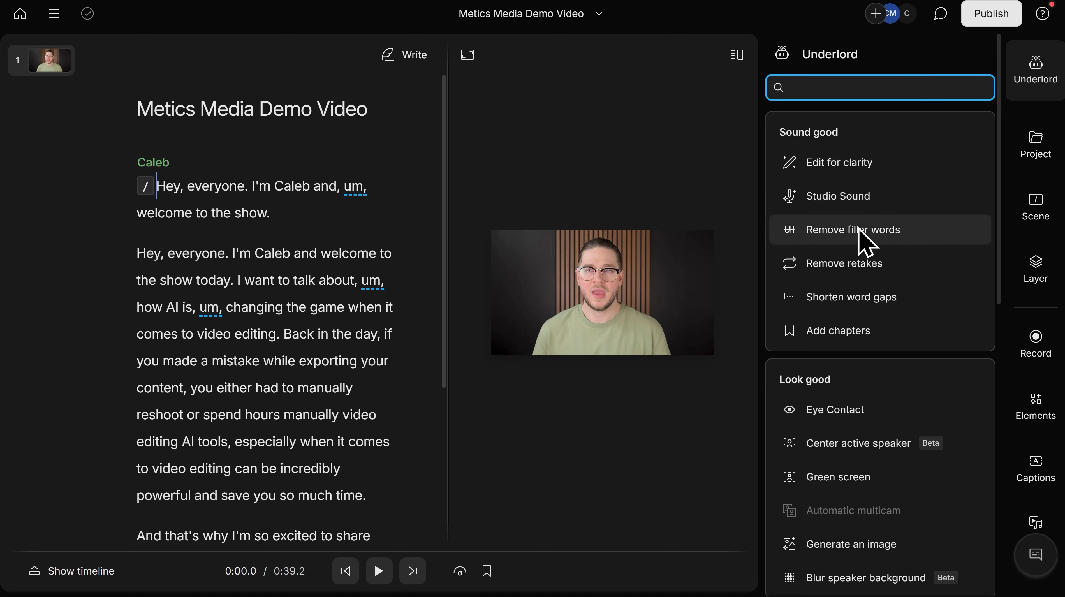
scroll(857, 251, "down", 3)
scroll(851, 261, "down", 5)
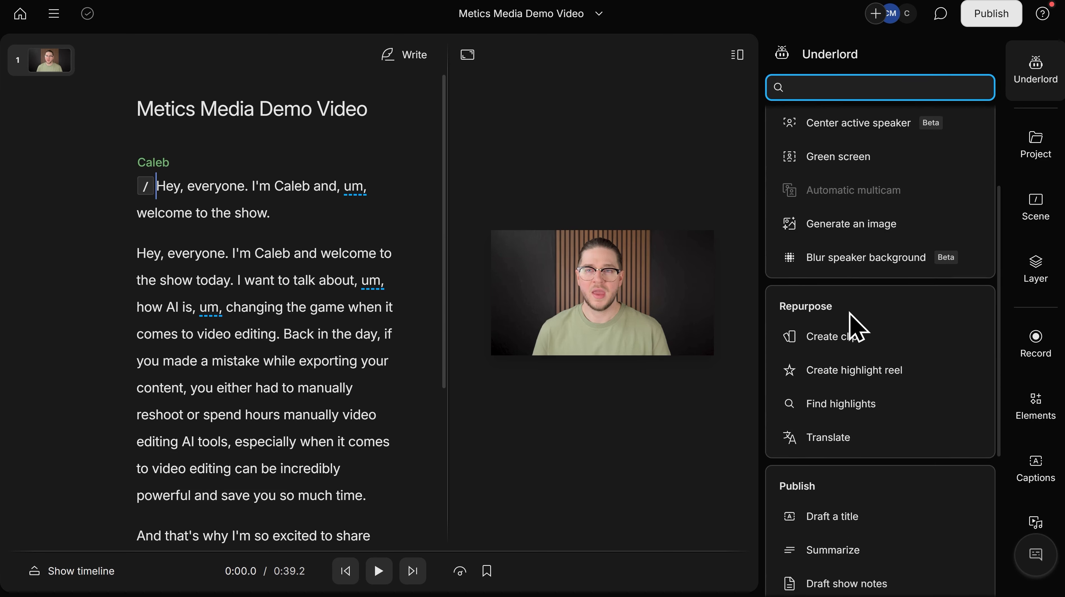
scroll(851, 322, "up", 8)
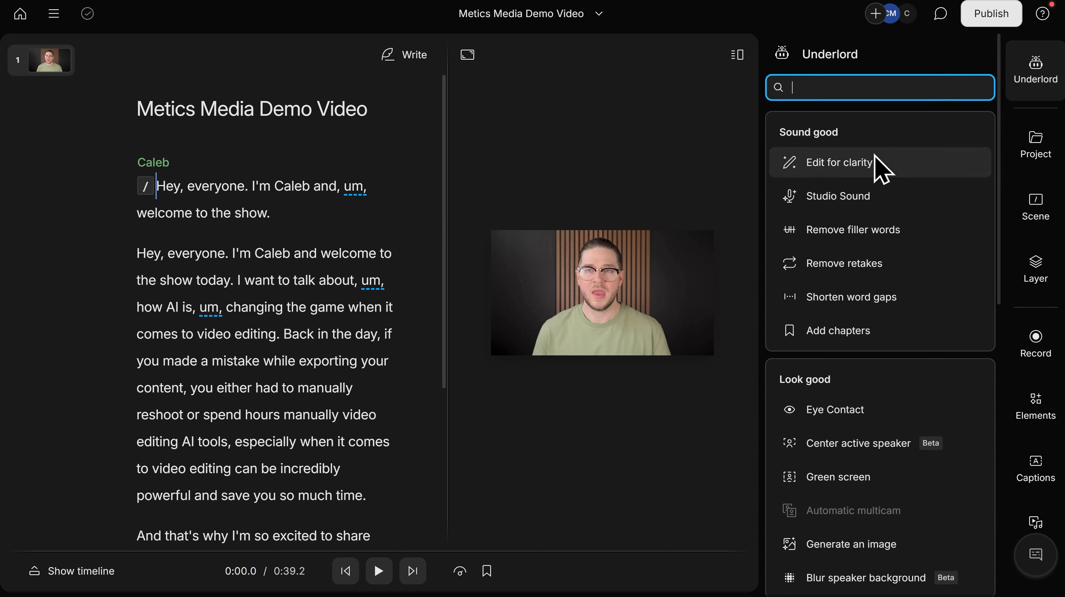
mouse_move(893, 194)
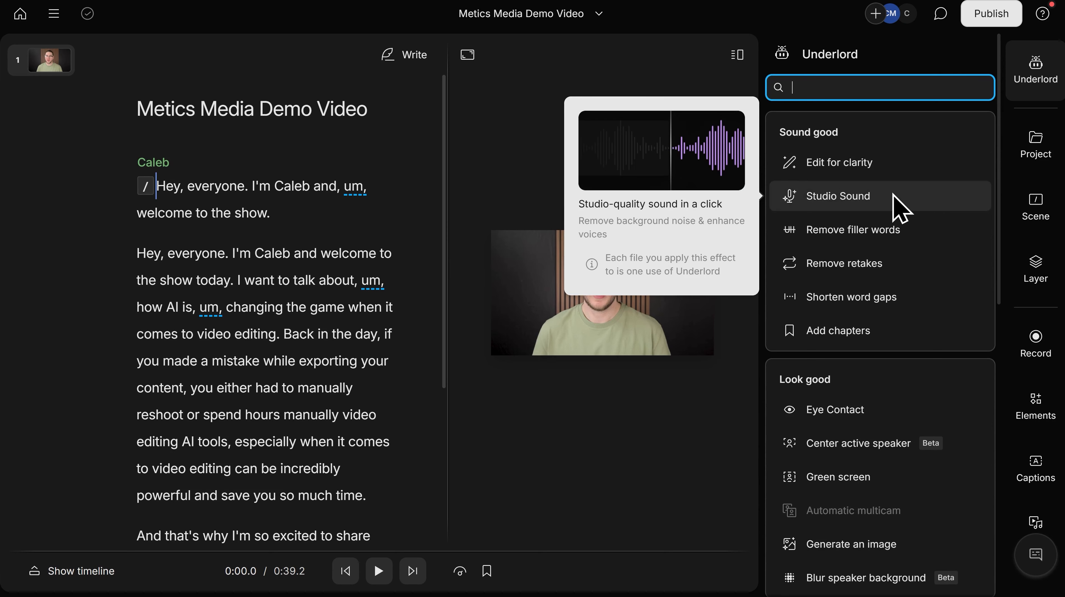
mouse_move(908, 218)
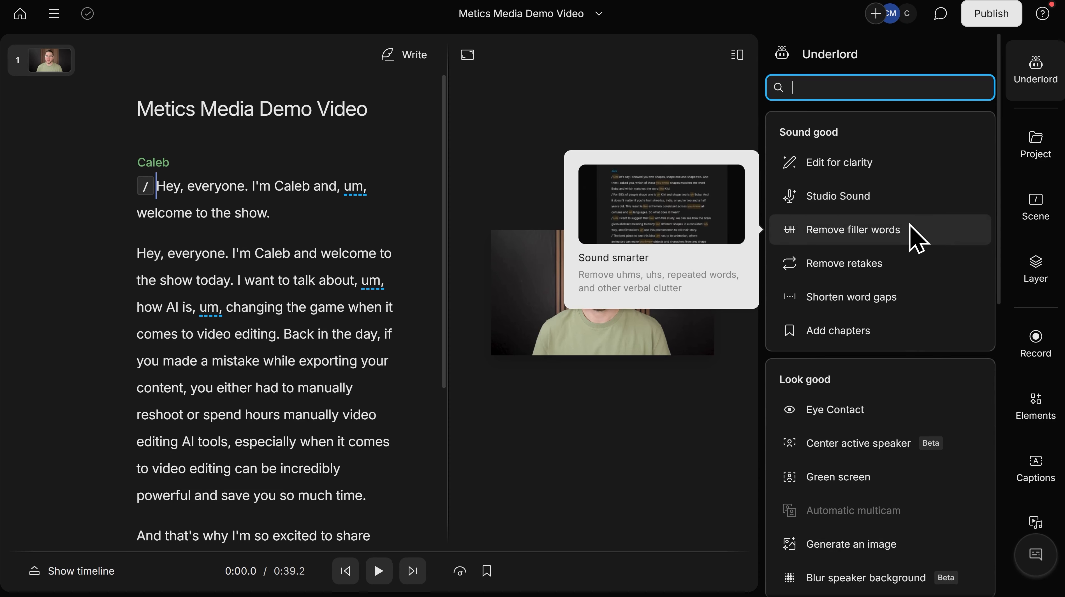
mouse_move(907, 262)
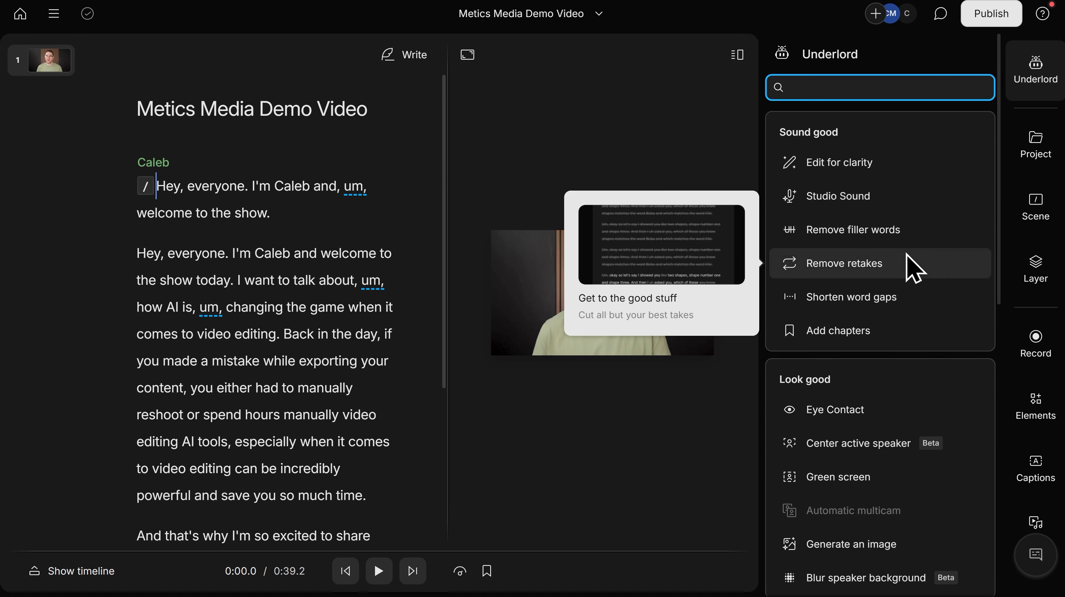
mouse_move(916, 304)
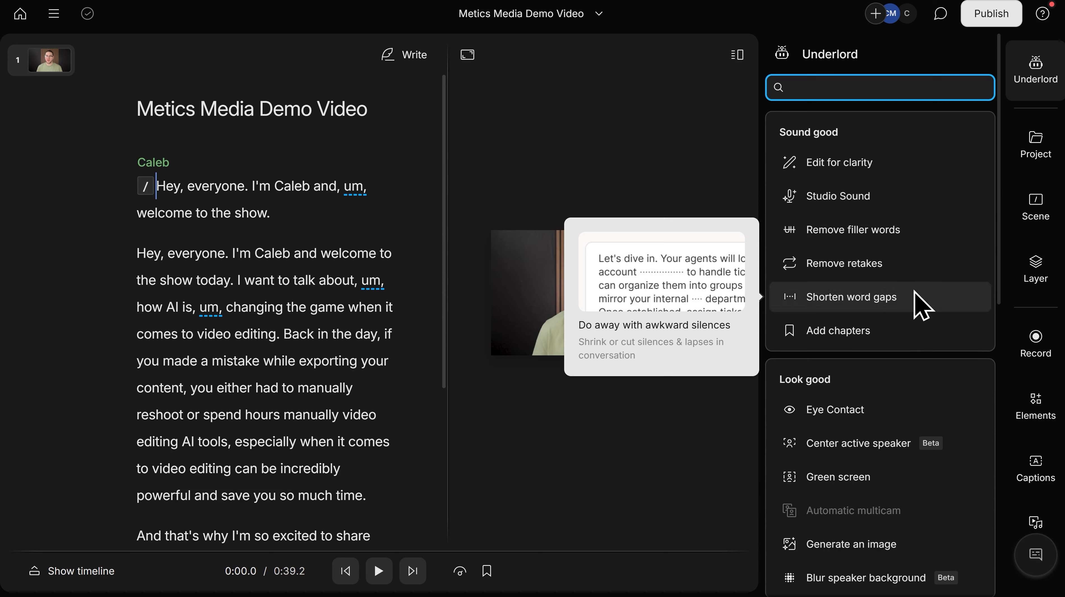
mouse_move(904, 339)
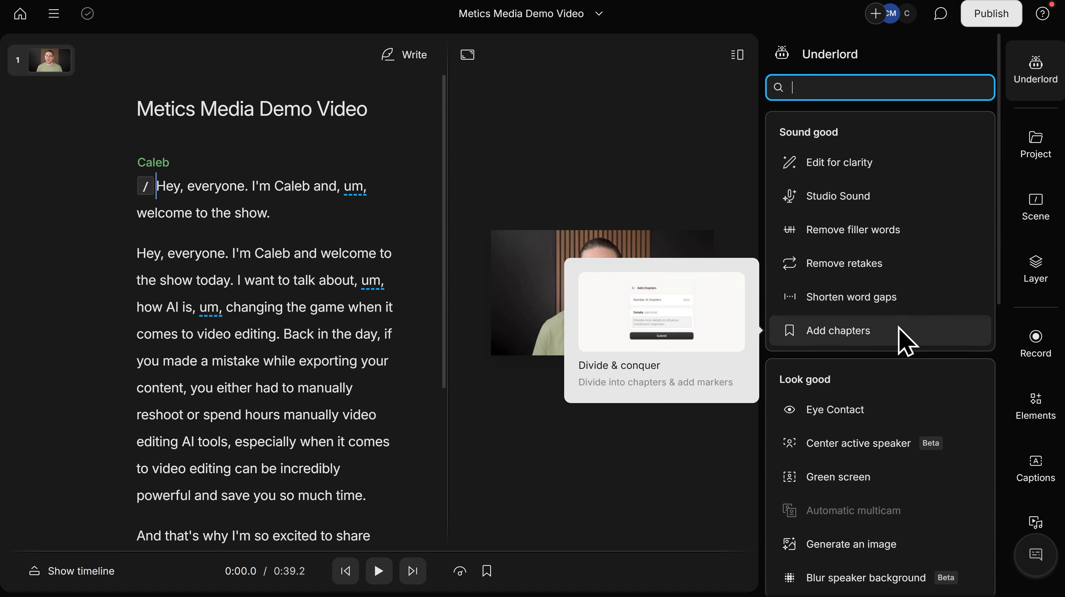
mouse_move(888, 165)
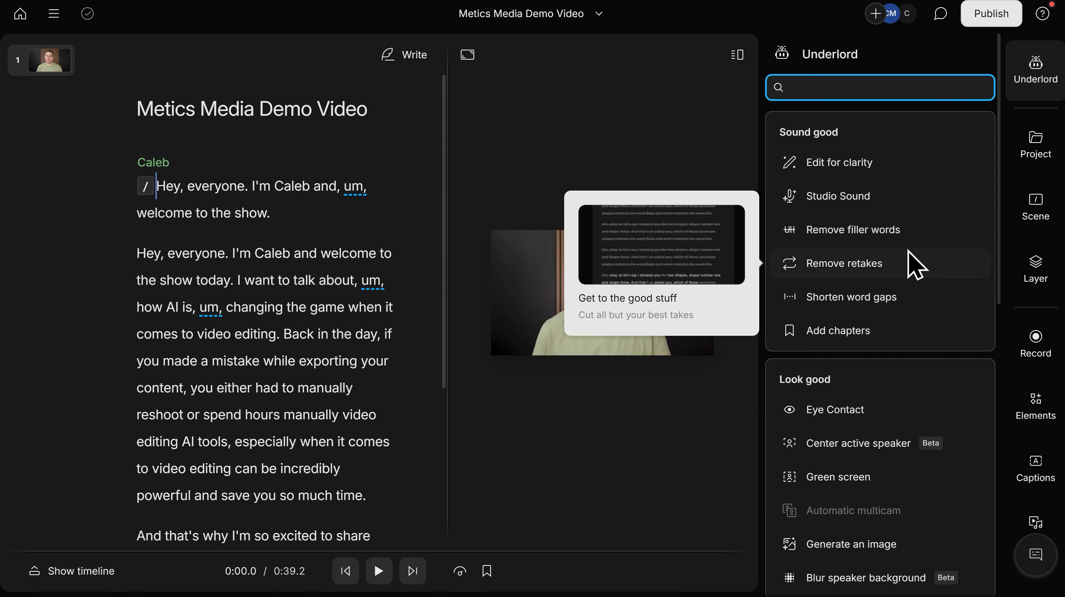
mouse_move(930, 174)
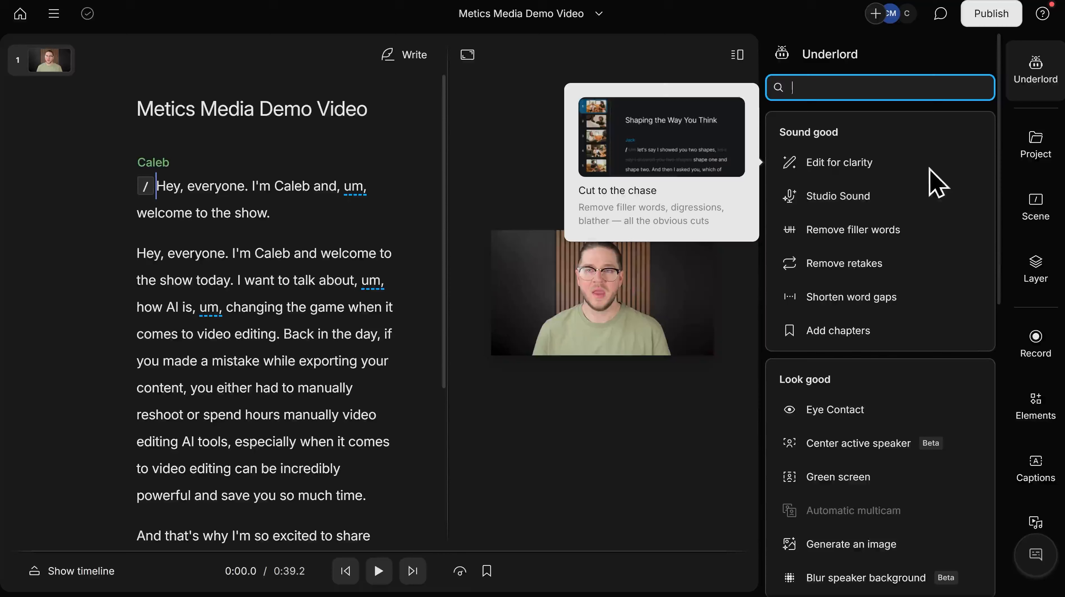
Step: Run Edit for clarity on the script at Medium edit intensity, after playing back the unedited opening
left_click(891, 163)
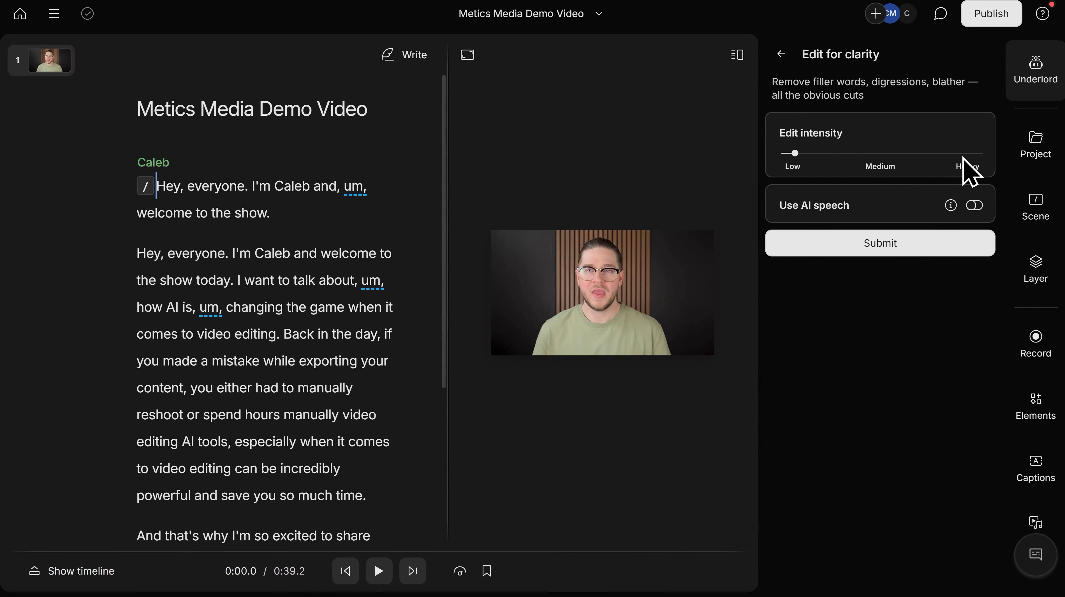
left_click_drag(795, 154, 869, 157)
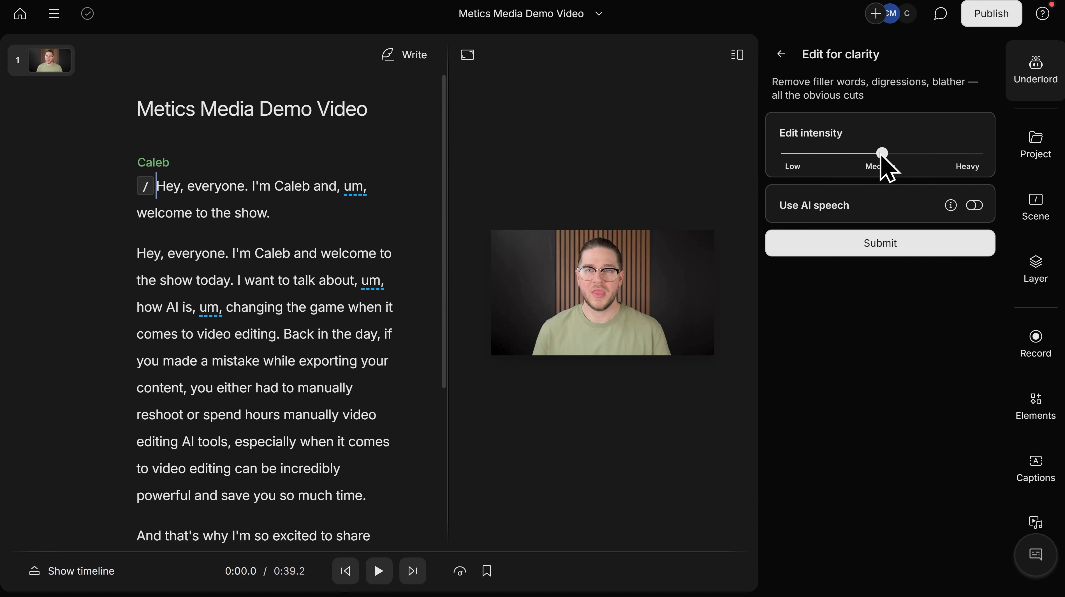
left_click(379, 572)
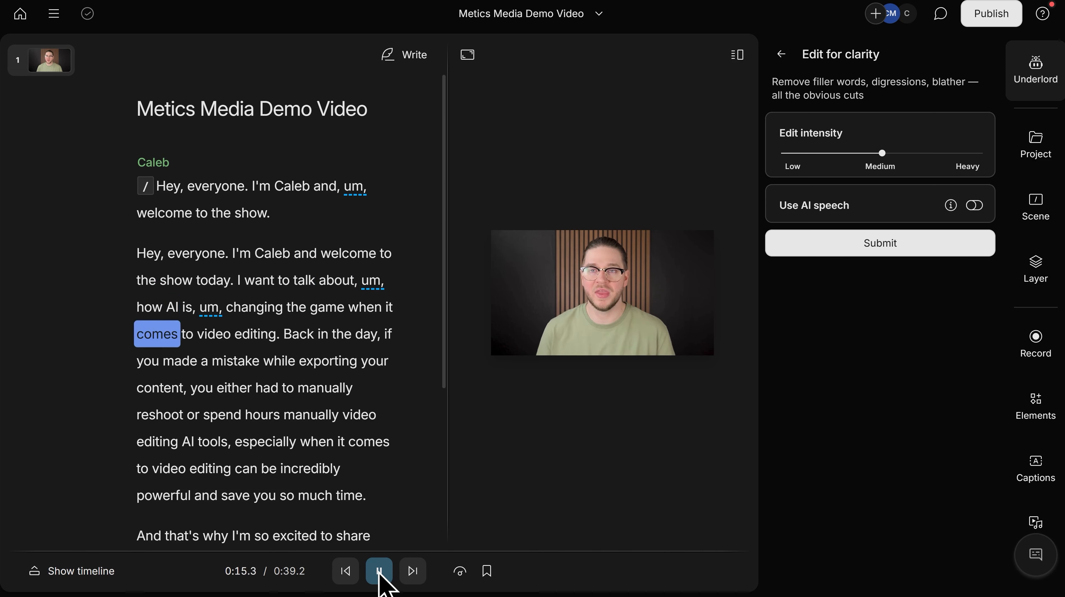
left_click(378, 571)
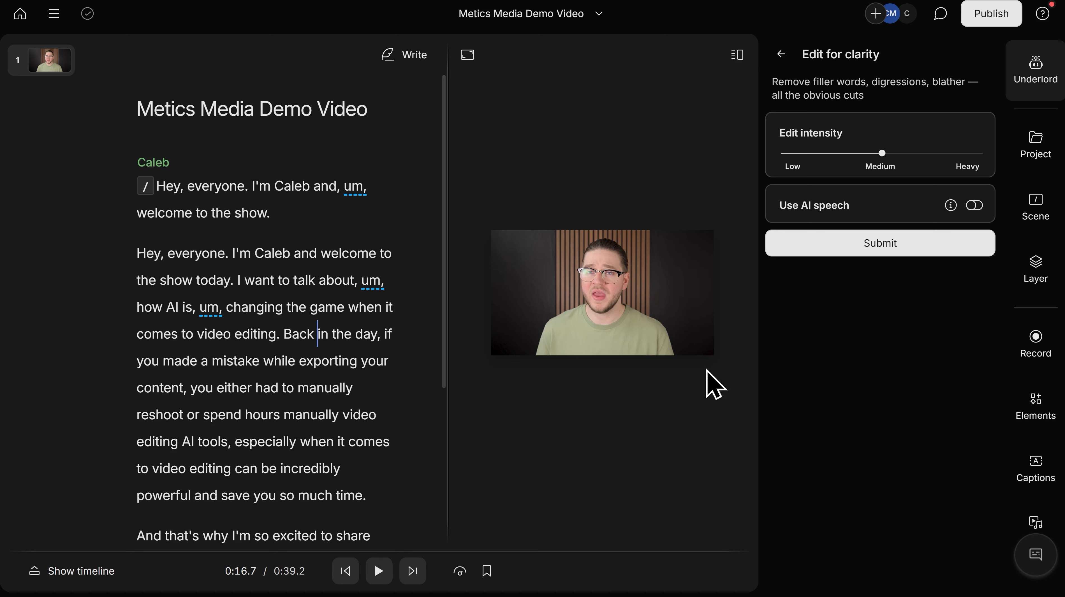
left_click(883, 251)
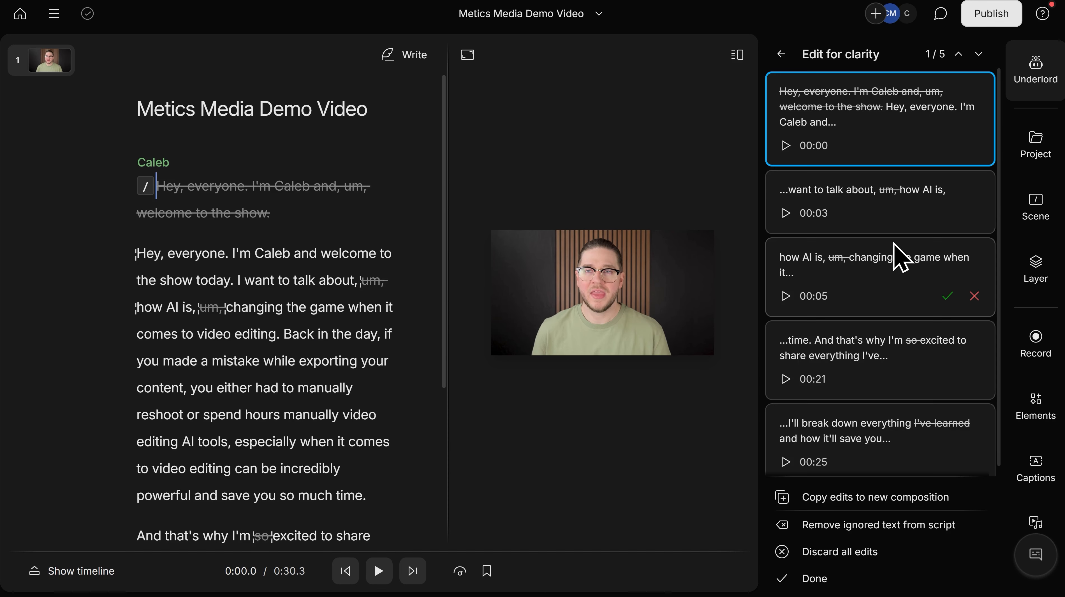
Step: Accept the first suggested clarity edit, which cuts the repeated introduction take at 00:00
mouse_move(883, 149)
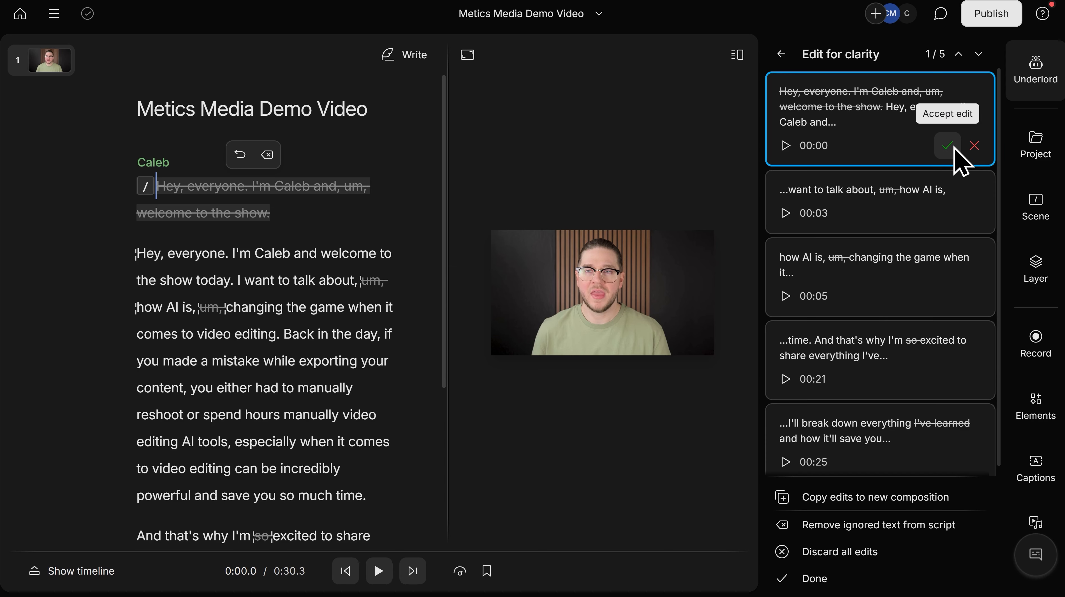
left_click(967, 150)
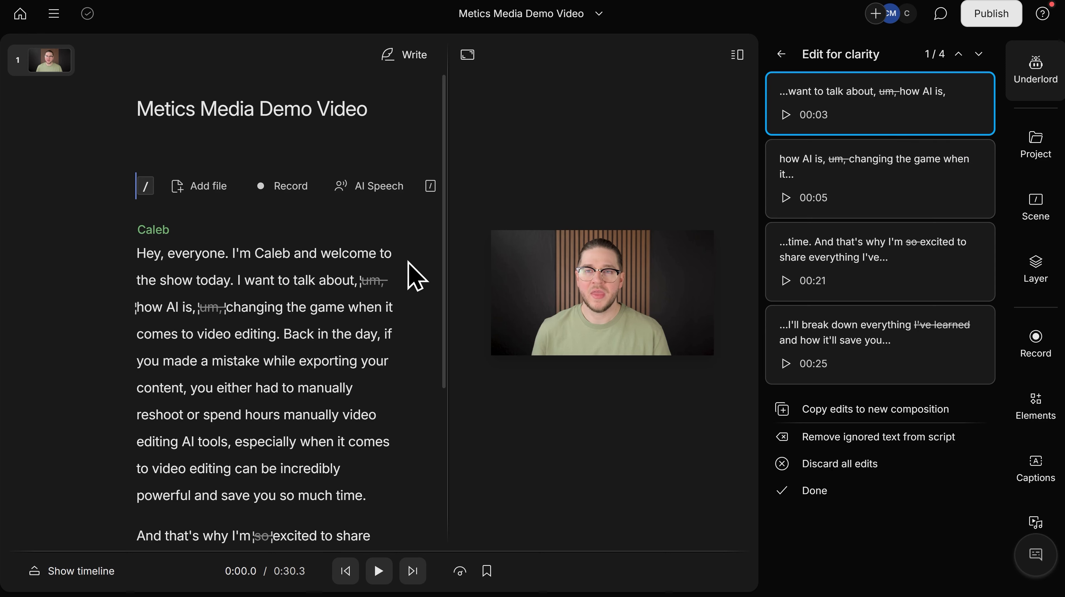
Step: Accept the suggested clarity edits that cut the two "um" filler words at 00:03 and 00:05
mouse_move(379, 291)
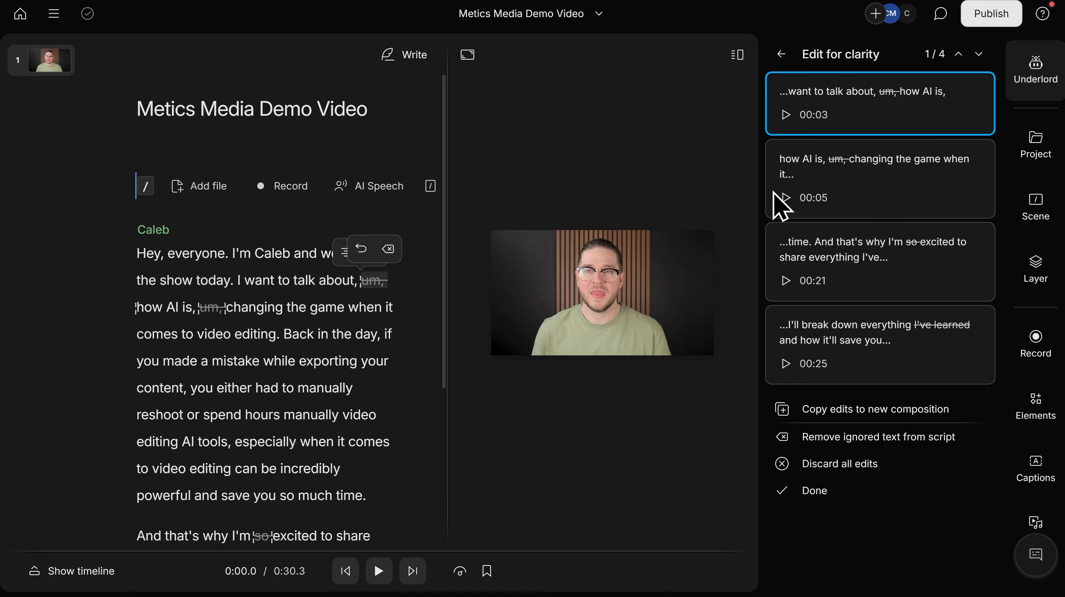
mouse_move(921, 131)
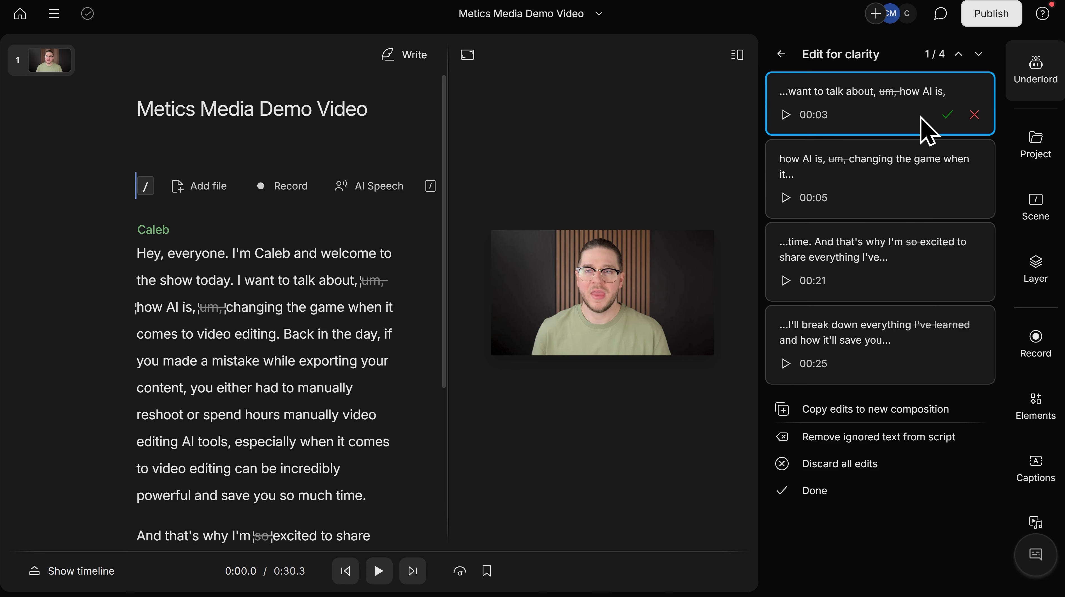
left_click(946, 117)
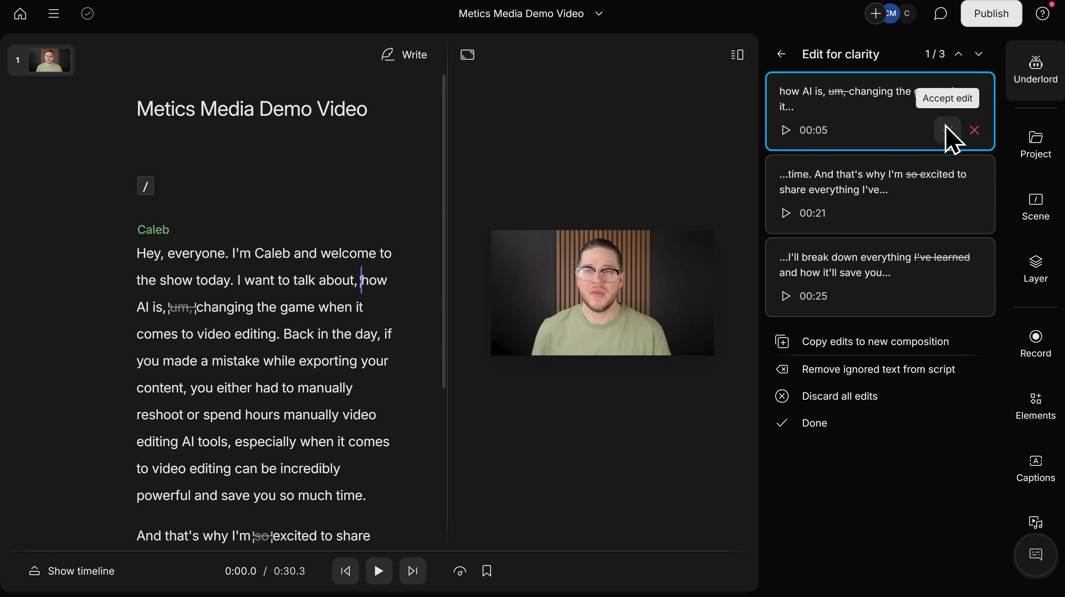
left_click(947, 129)
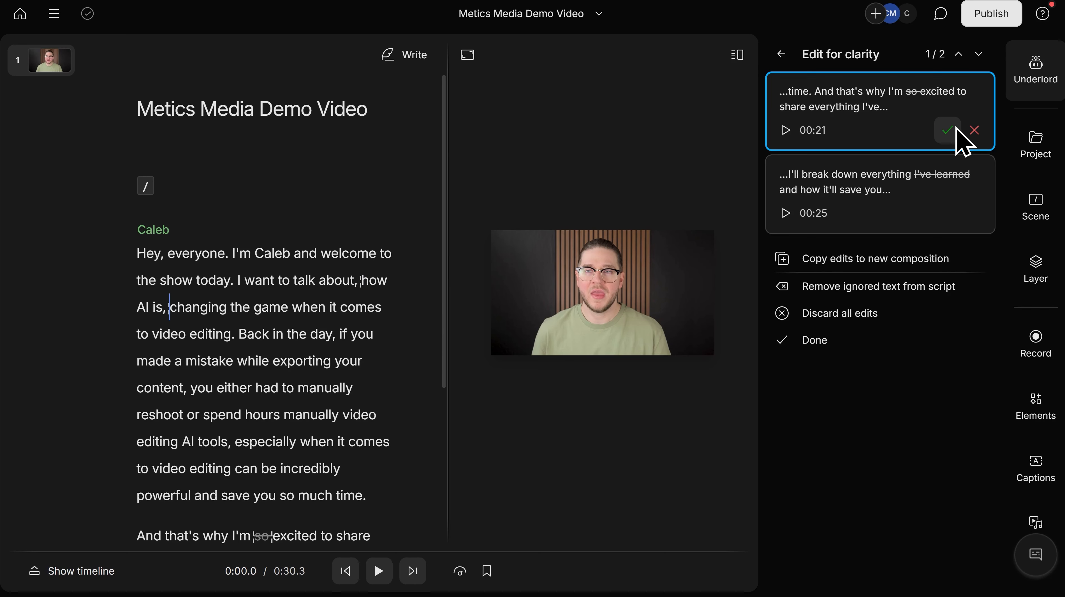
Step: Reject the suggested cuts of "so" and "I've learned", and finish the Edit for clarity review
left_click(974, 130)
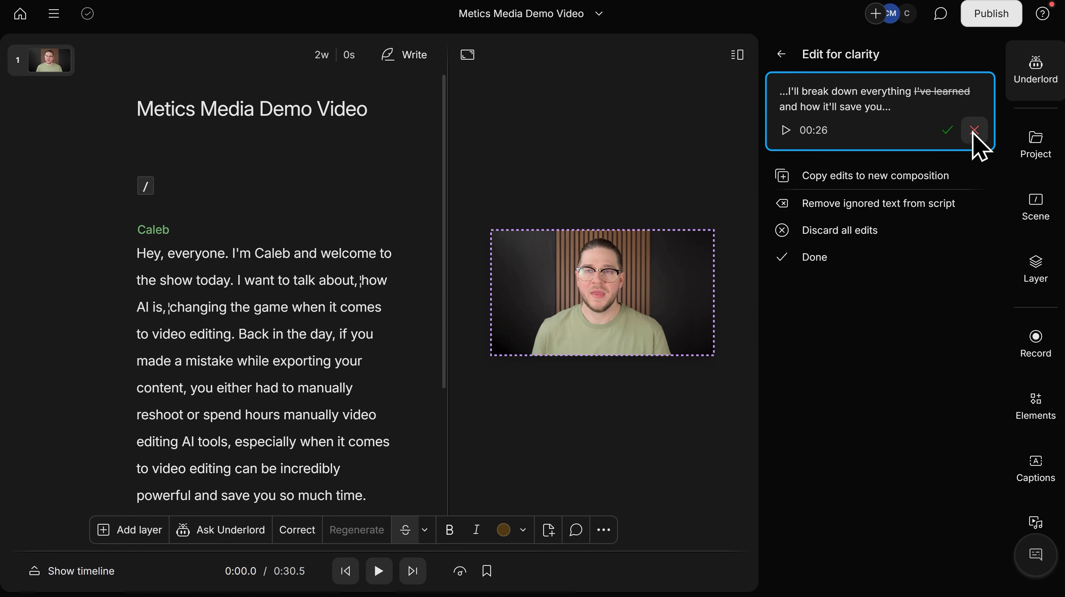
left_click(974, 130)
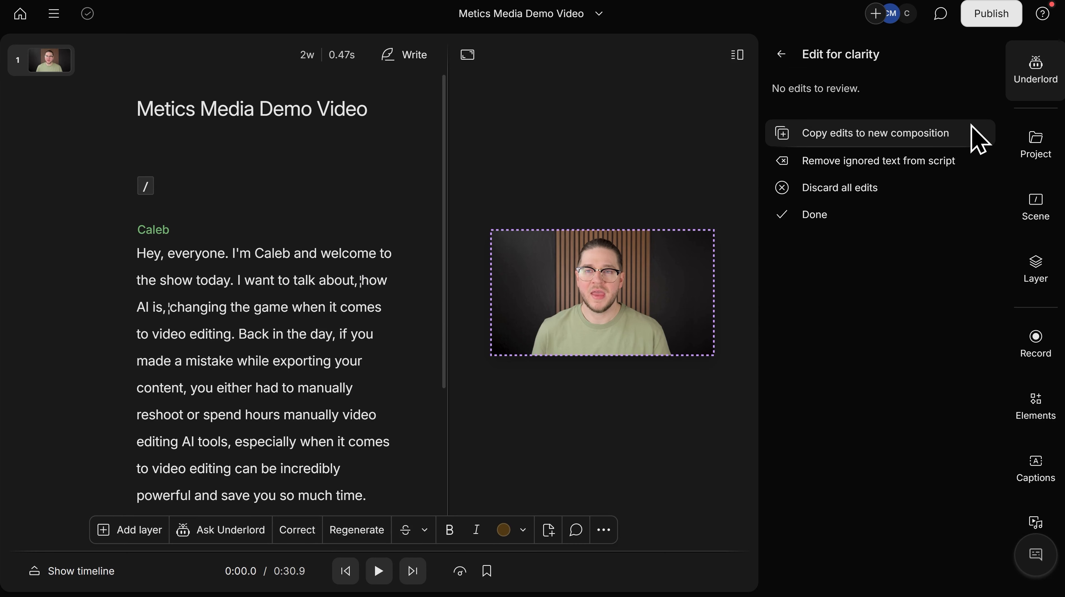
left_click(826, 219)
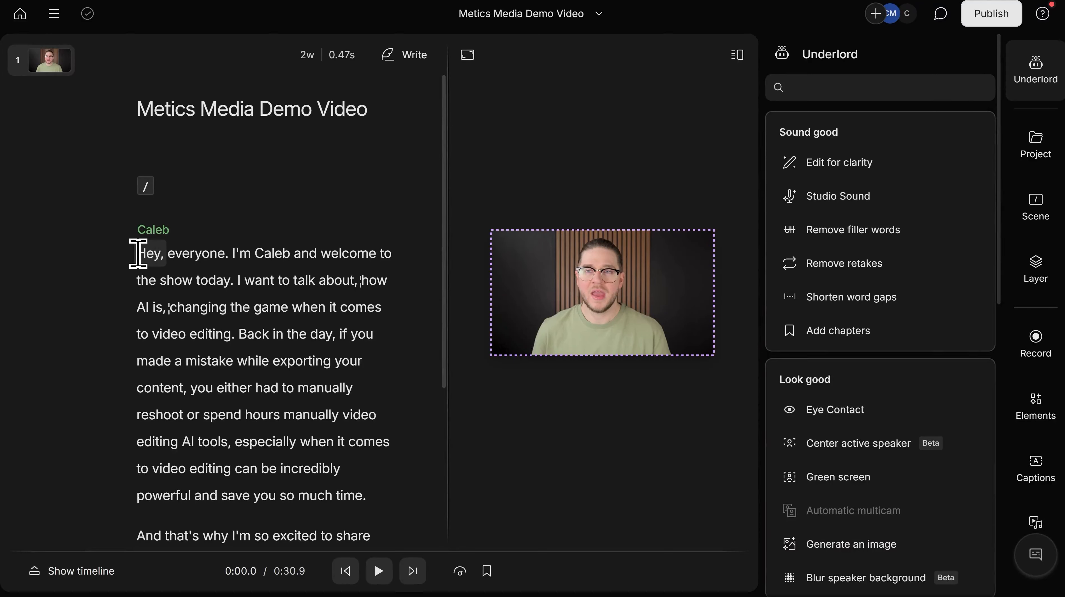
Step: Play back the cleaned-up opening of the script twice from the beginning, pausing after each listen
left_click(138, 253)
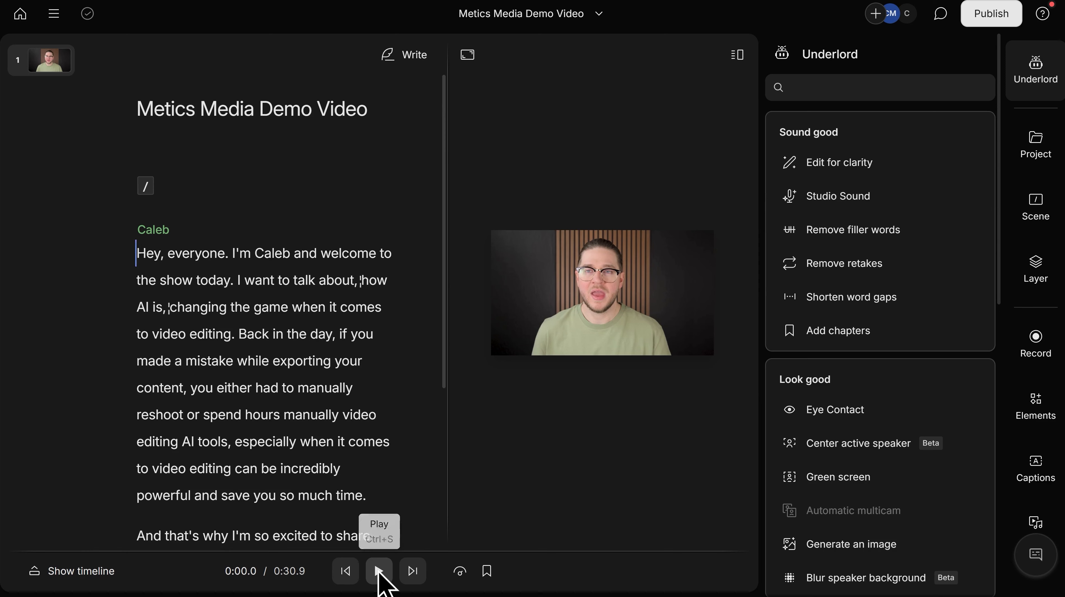
left_click(379, 572)
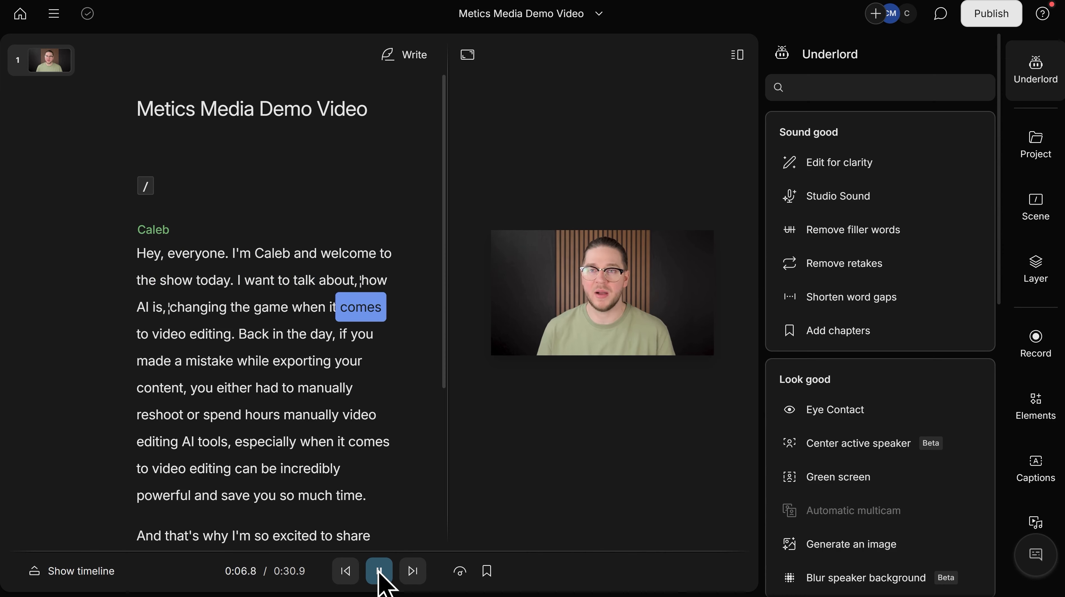
left_click(379, 573)
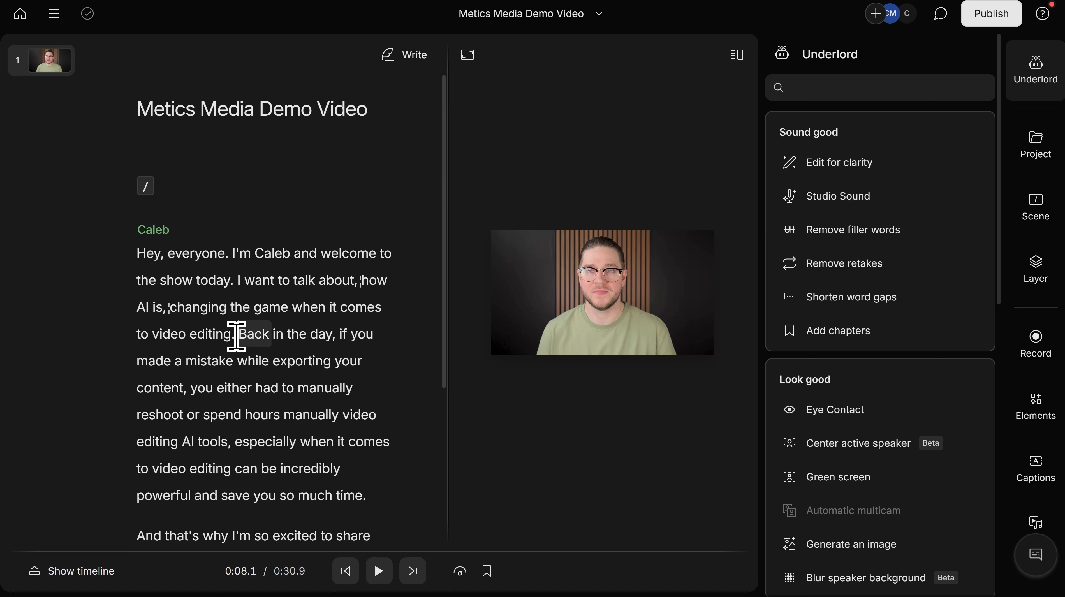
key("Home")
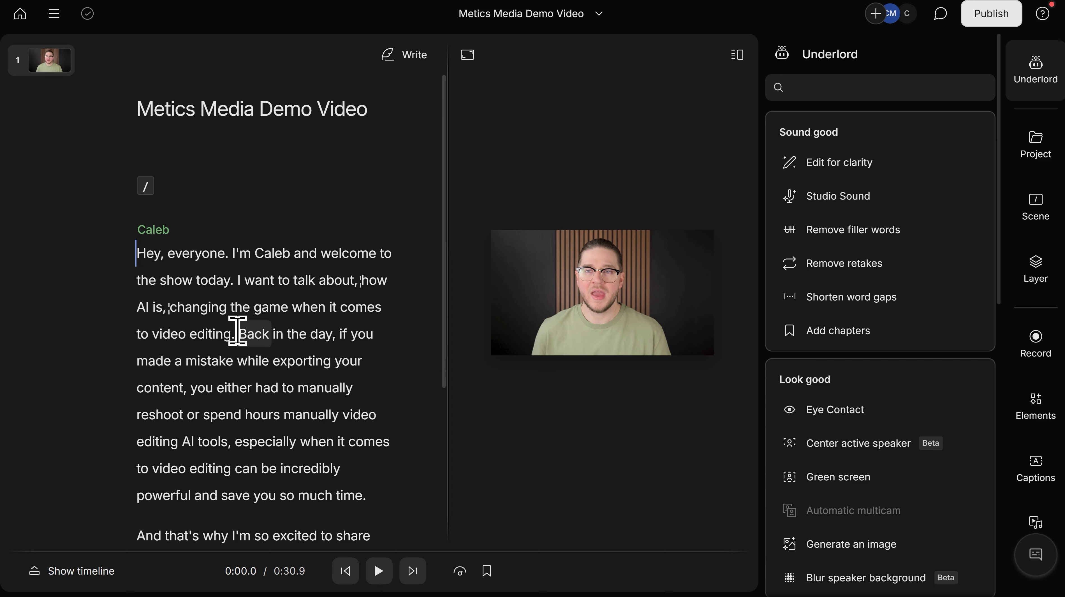
left_click(381, 572)
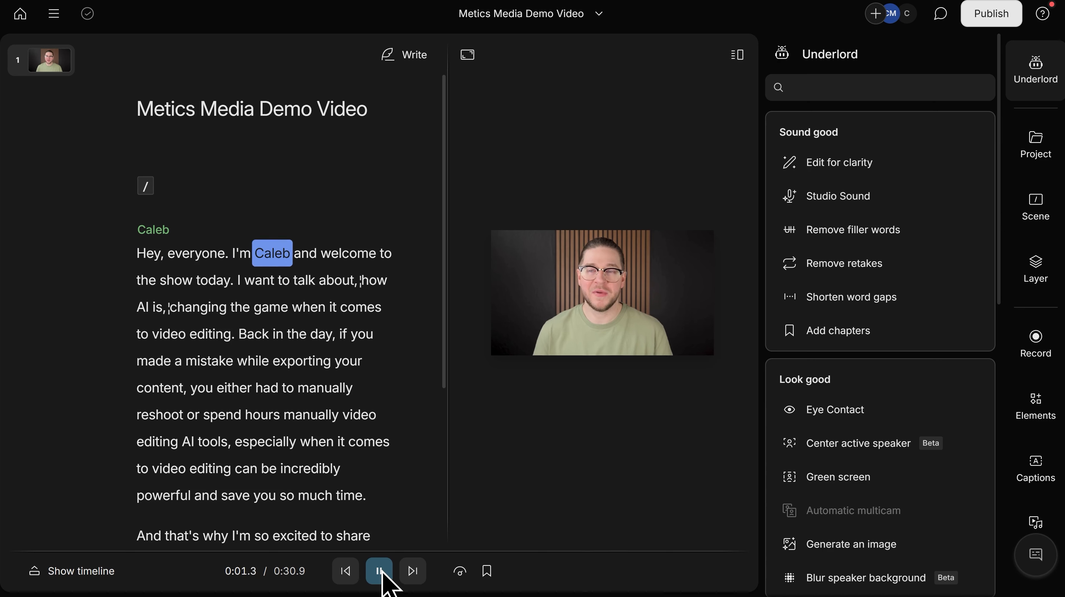
left_click(380, 572)
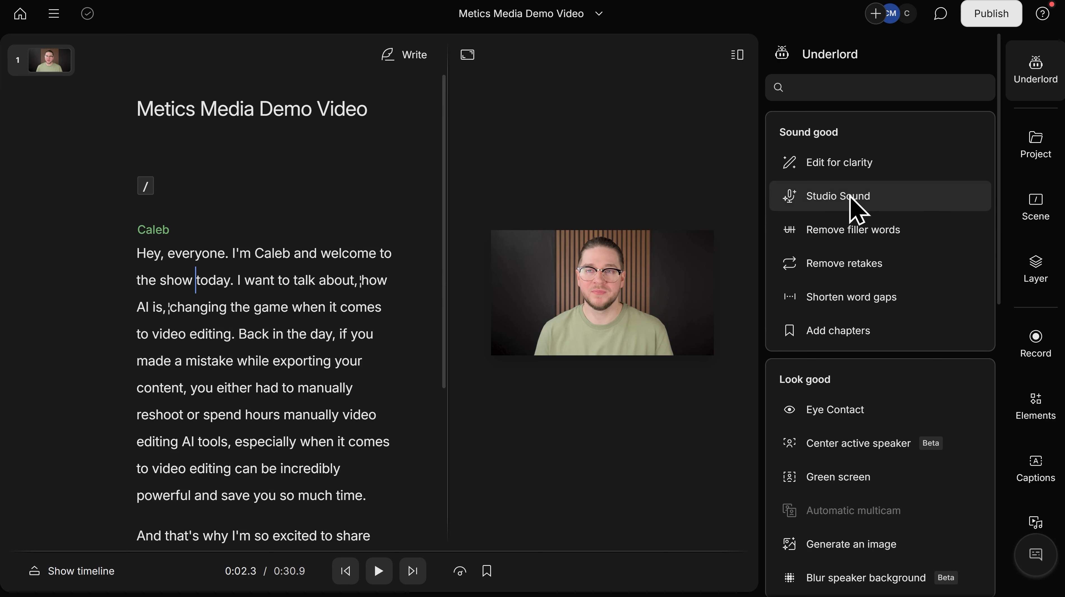
Step: Apply Studio Sound to the script and play back the opening from the beginning to hear the enhanced audio
left_click(838, 196)
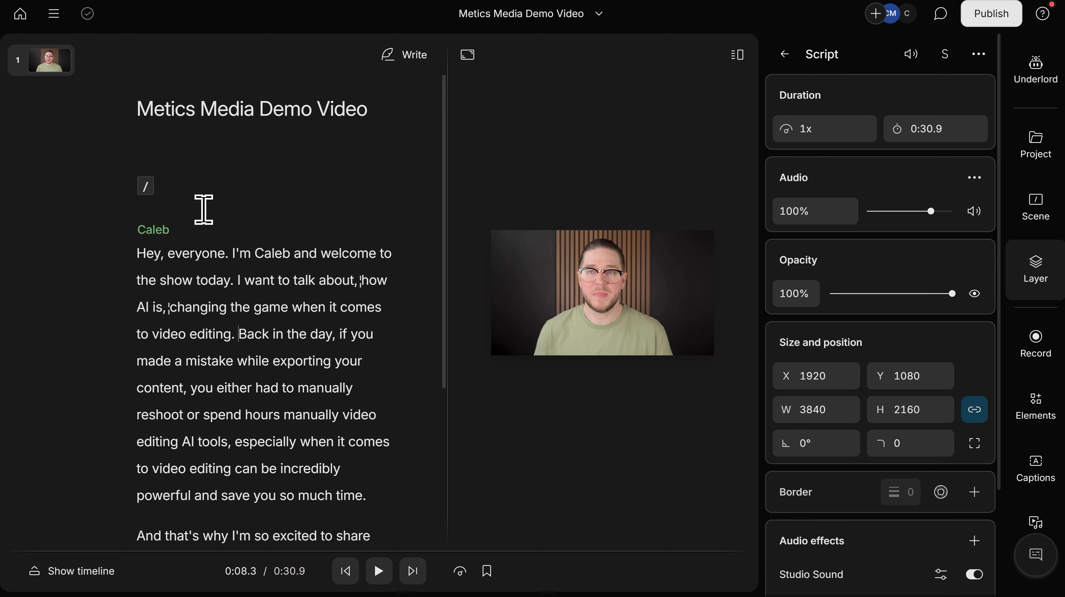
left_click(138, 253)
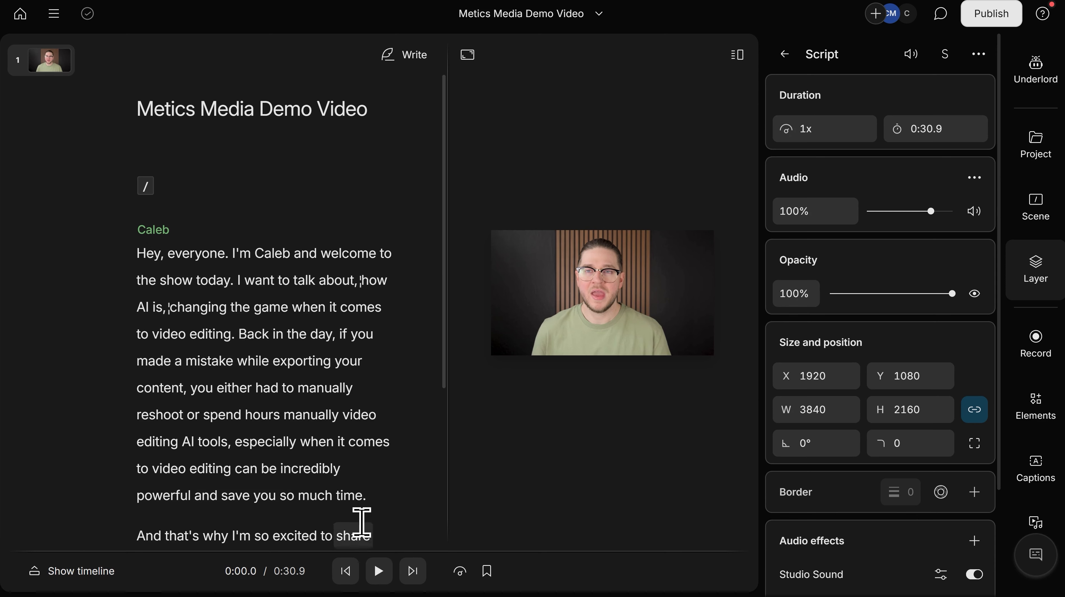
left_click(384, 575)
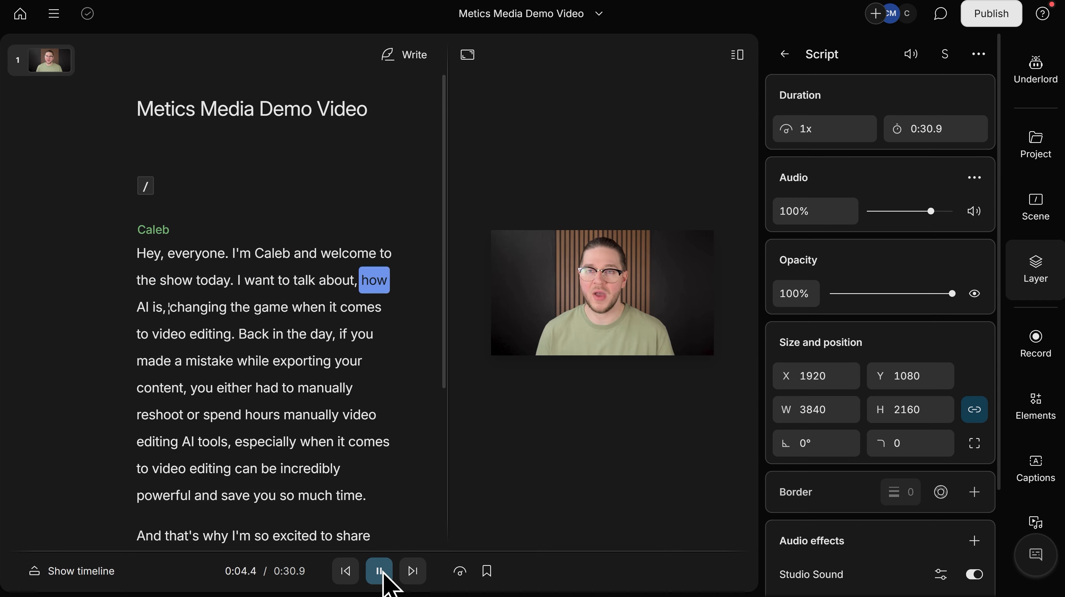
left_click(384, 573)
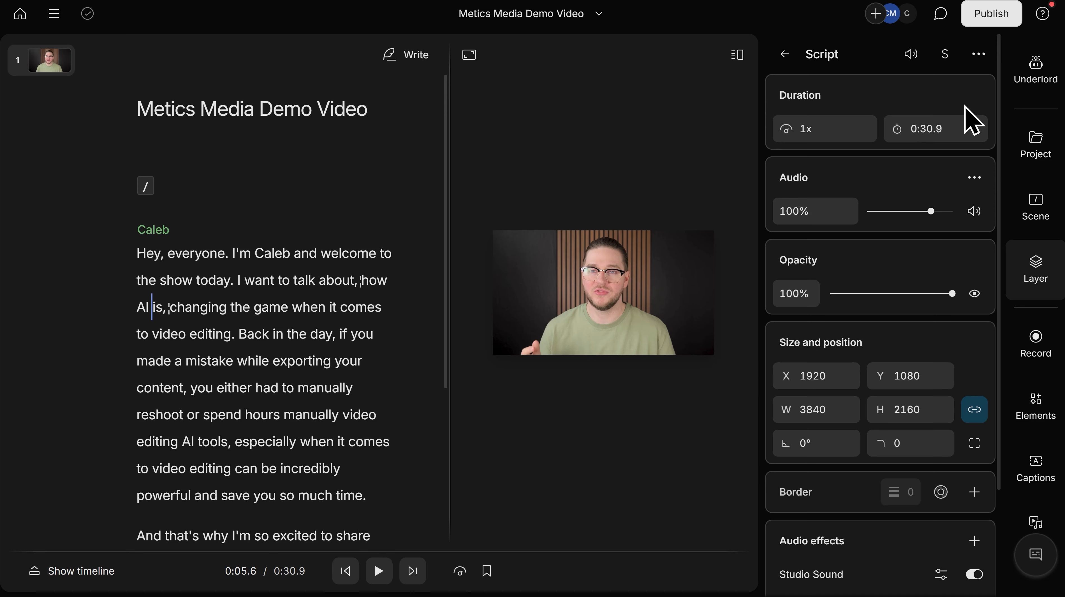
Step: Apply the Underlord Eye Contact effect to the script video and preview it from the beginning
left_click(1035, 72)
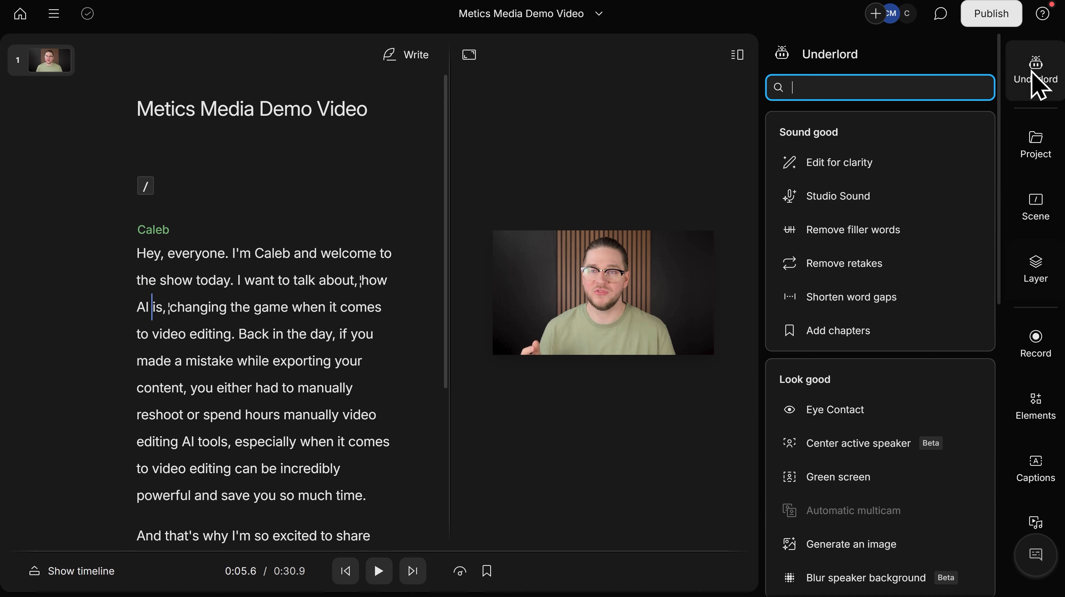
scroll(862, 338, "down", 2)
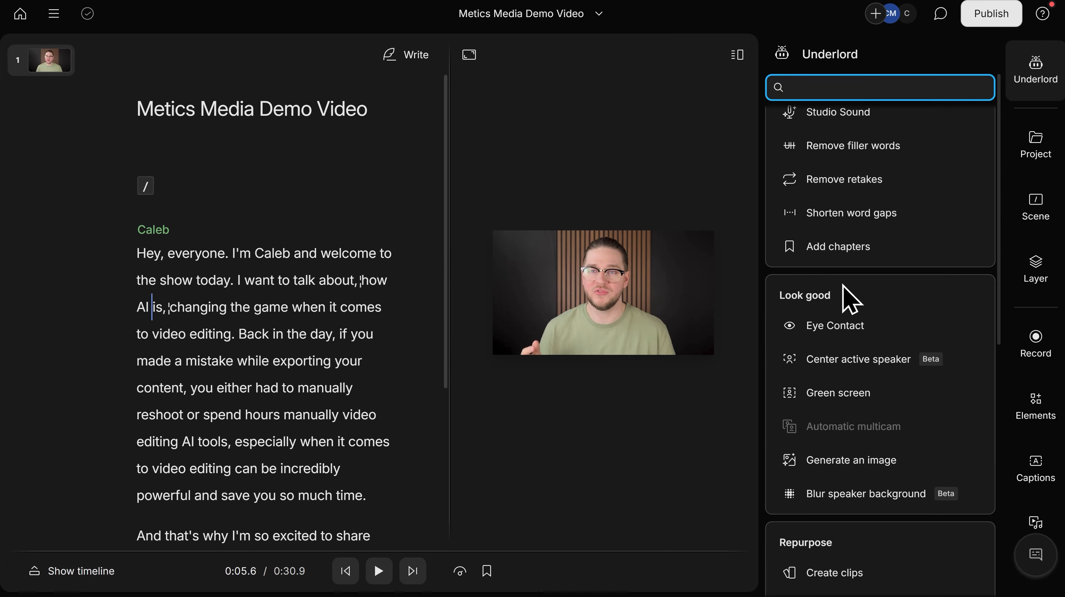
left_click(888, 327)
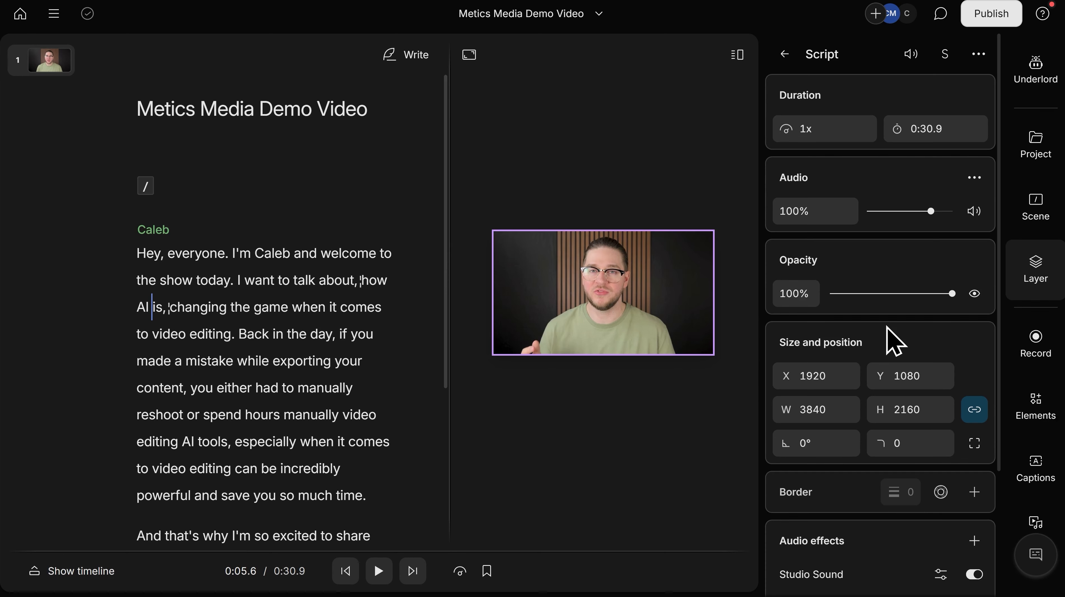
left_click(139, 253)
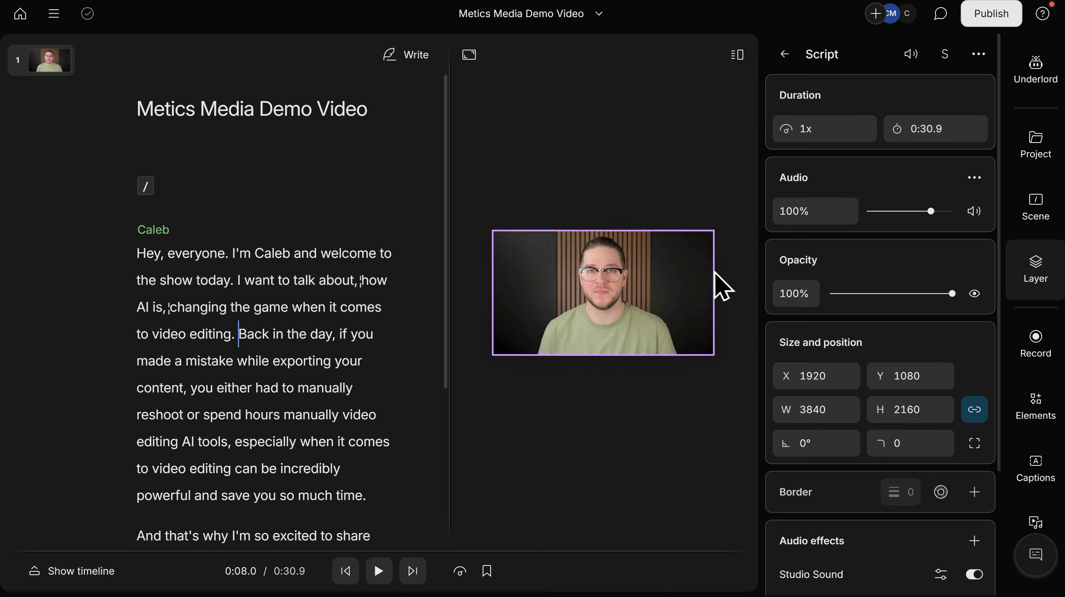
Step: Remove the speaker's background from the script video with the Underlord Green screen effect
left_click(1034, 80)
scroll(857, 359, "down", 1)
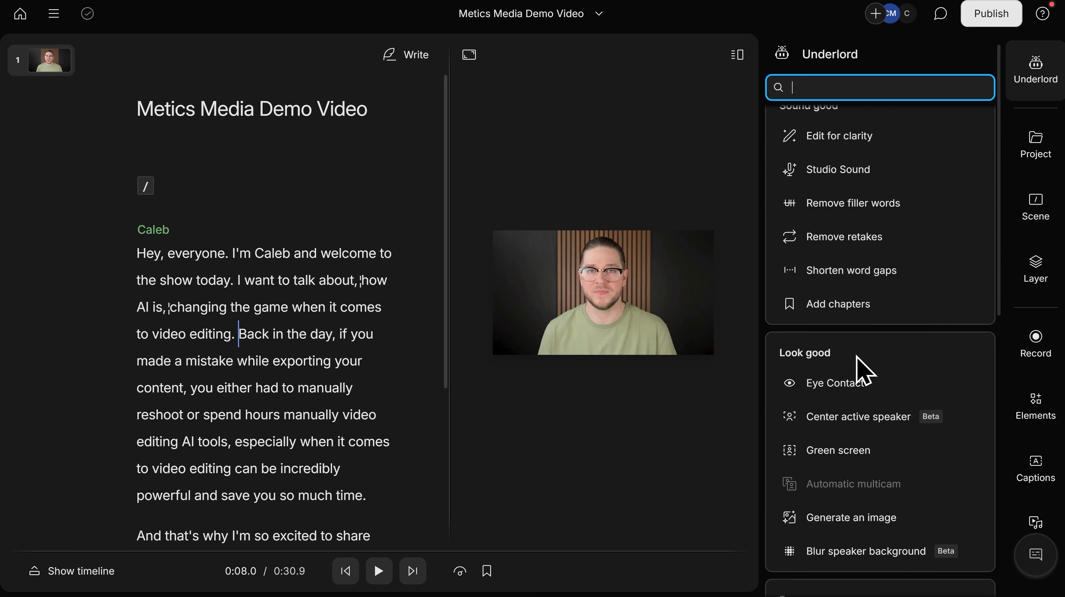
scroll(857, 357, "down", 2)
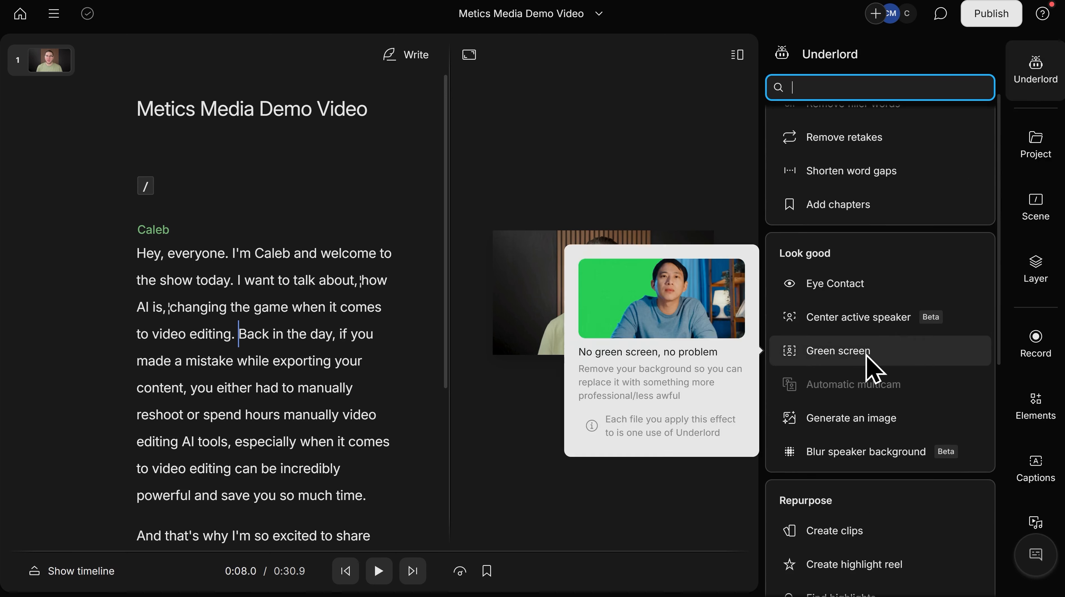
left_click(867, 355)
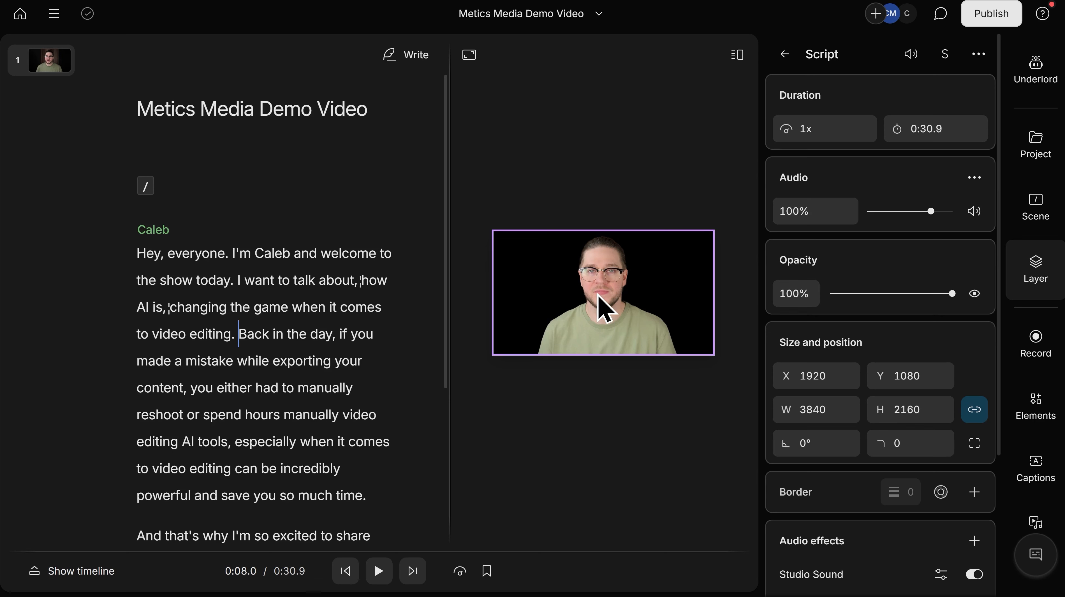
Step: Examine the Underlord Look good tools, reading the descriptions of Center active speaker, Generate an image and Blur speaker background, and close the tool list
left_click(1038, 81)
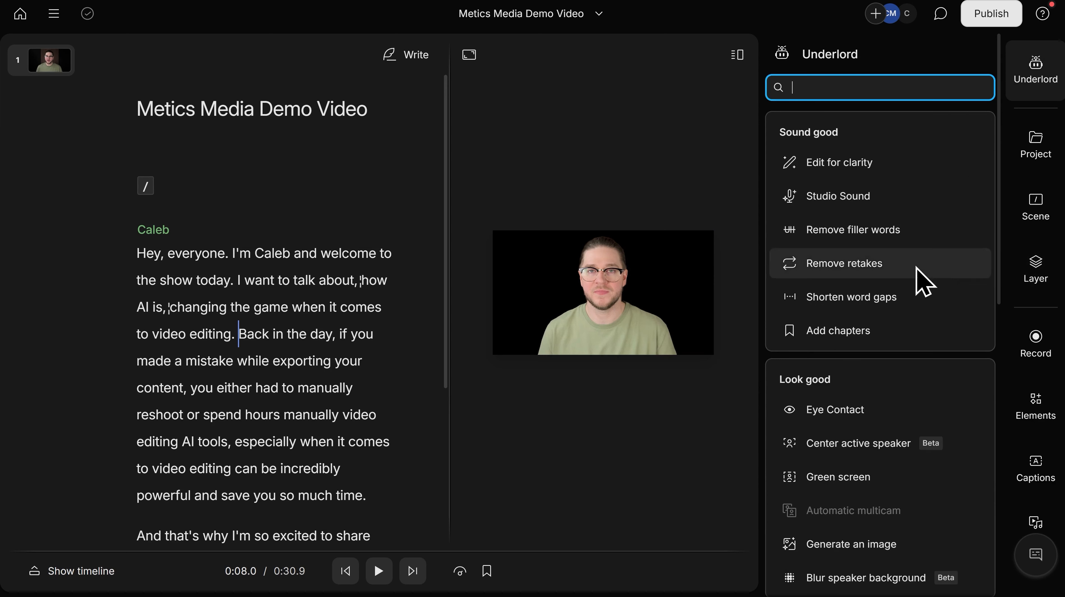
scroll(918, 276, "down", 2)
scroll(918, 276, "down", 1)
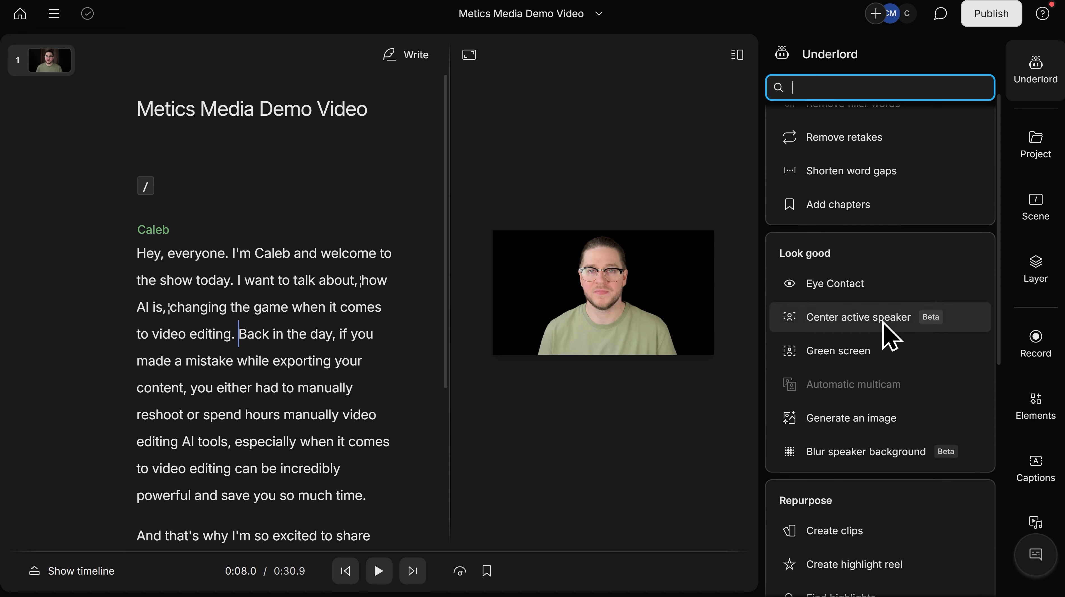
mouse_move(873, 326)
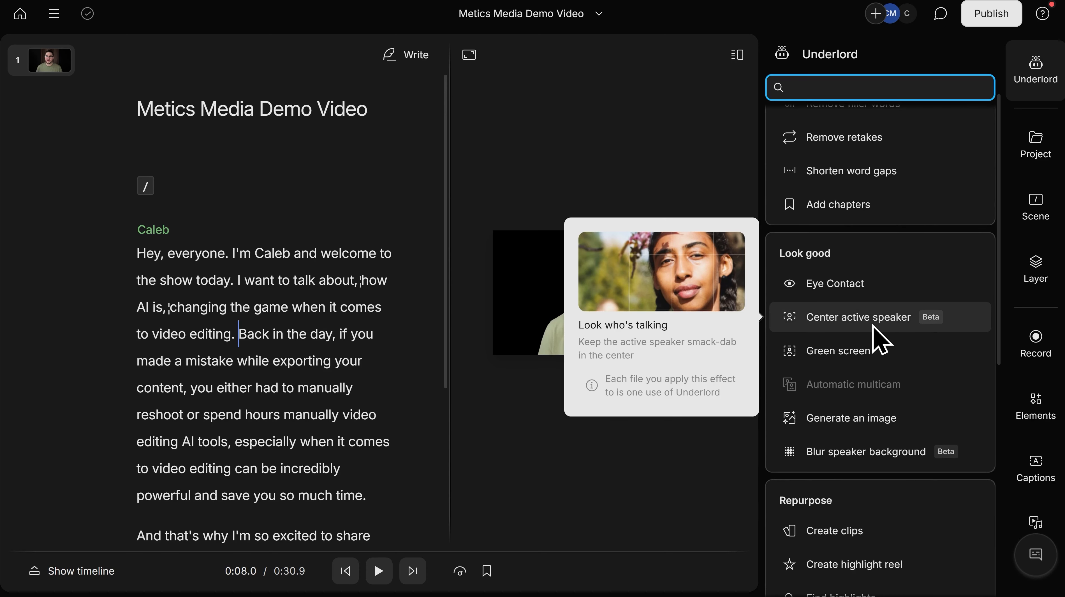
mouse_move(909, 427)
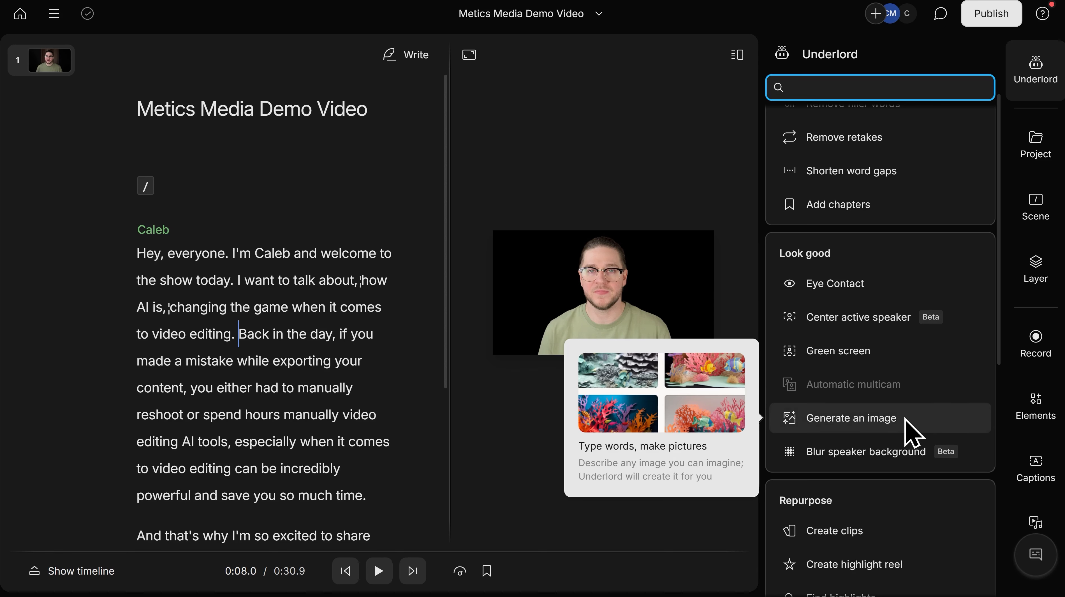
mouse_move(914, 455)
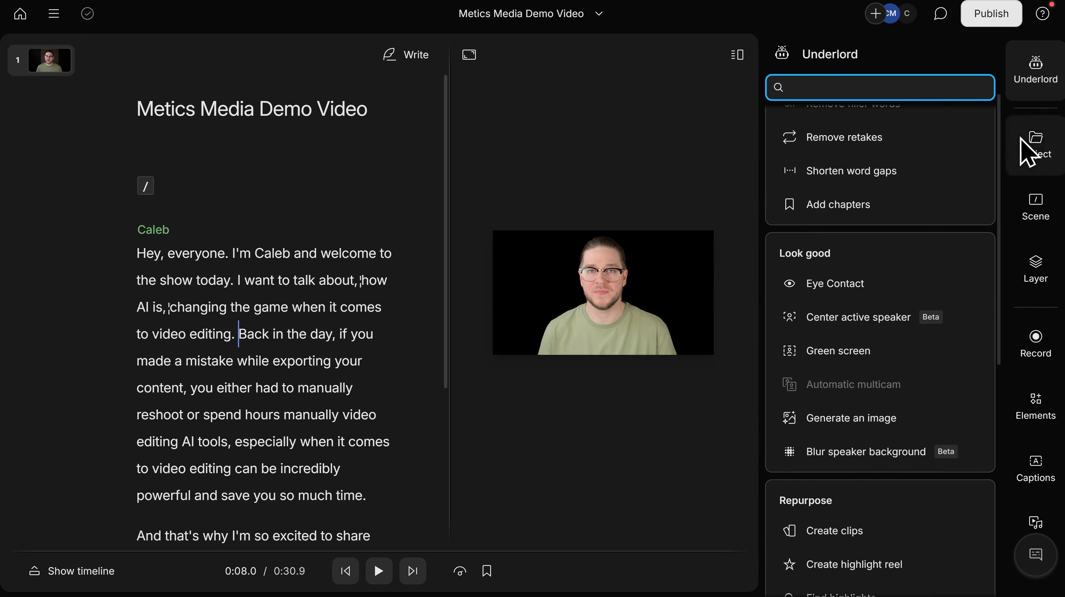
left_click(1037, 68)
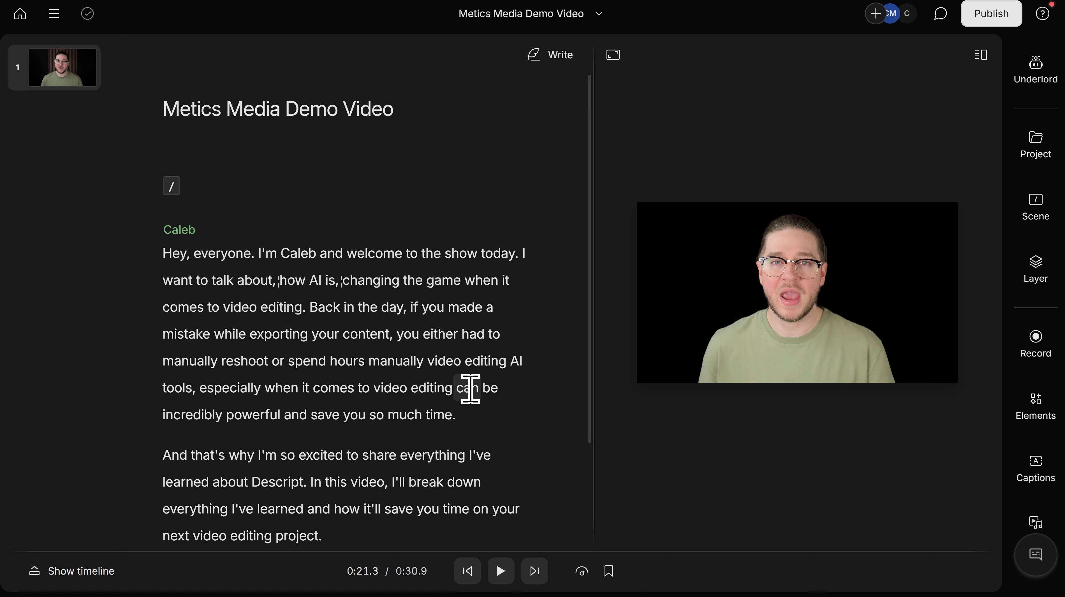
Step: Split off a second scene in the script right before "And that's why I'm so excited to share"
key("Return")
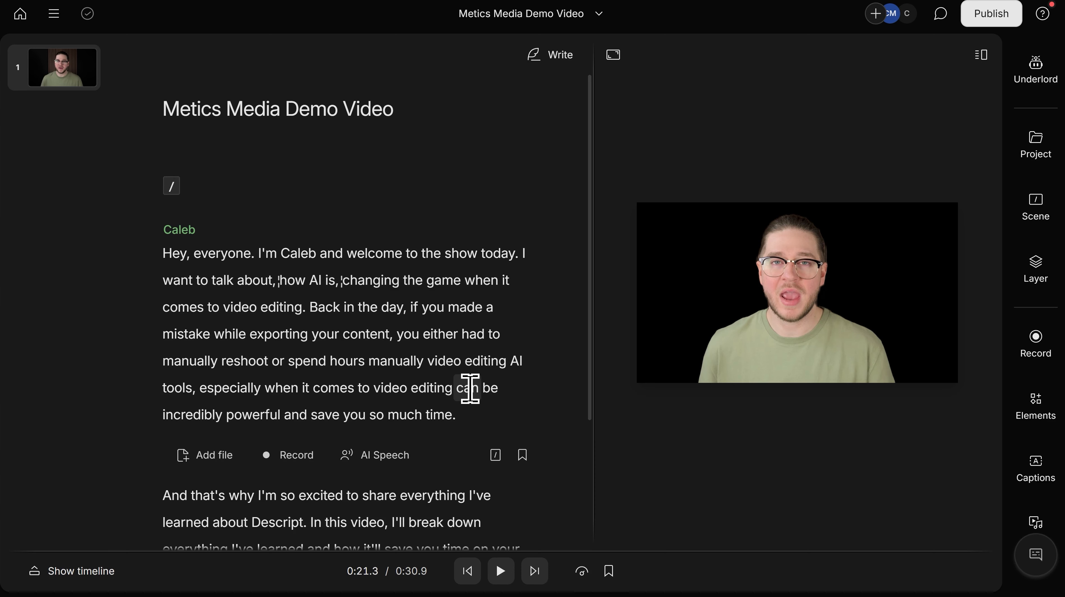
type("/")
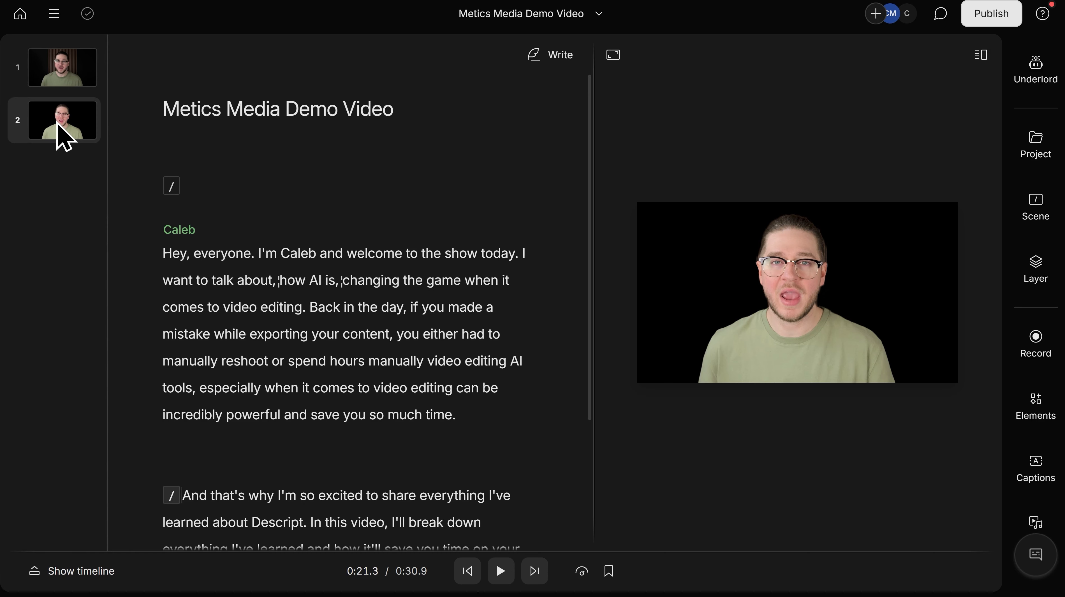
Step: Browse the layout gallery packs and apply the Berlin carrot - dark Screen Recording layout with the small round camera to scene 2
left_click(1036, 213)
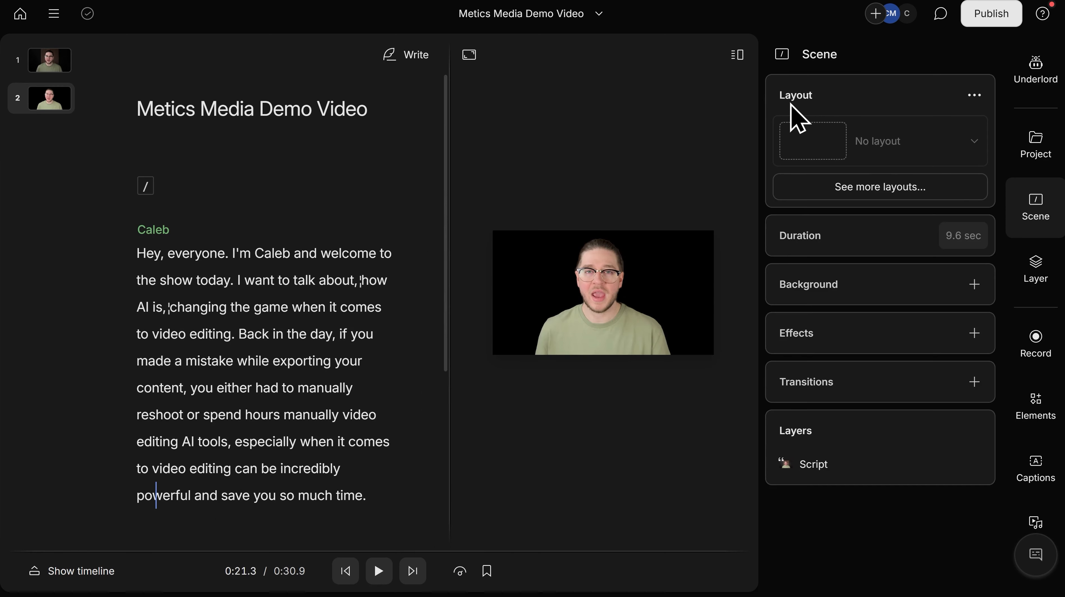
left_click(890, 196)
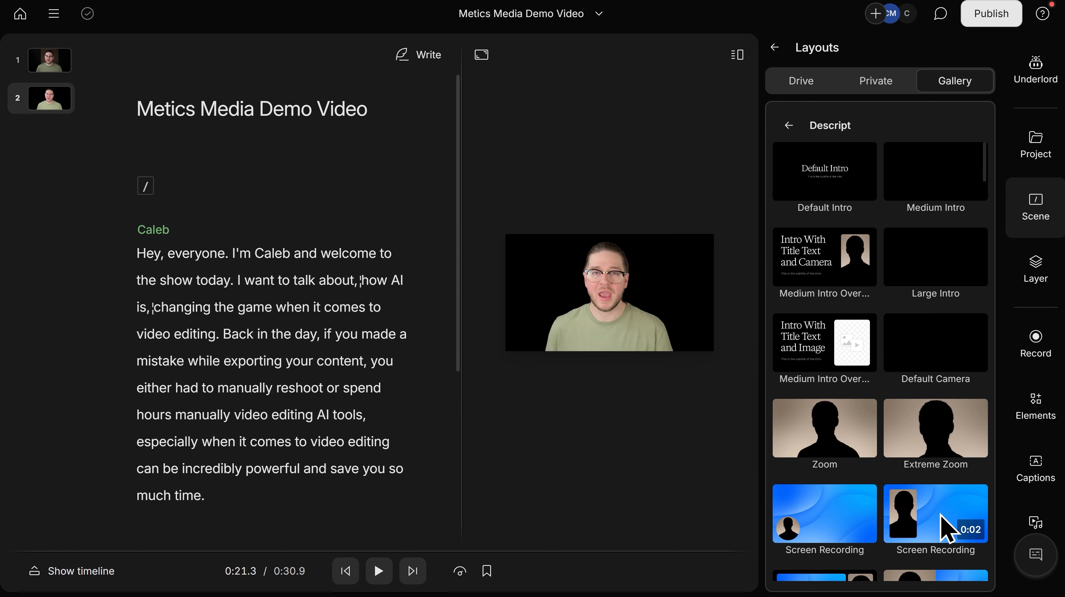
left_click(792, 127)
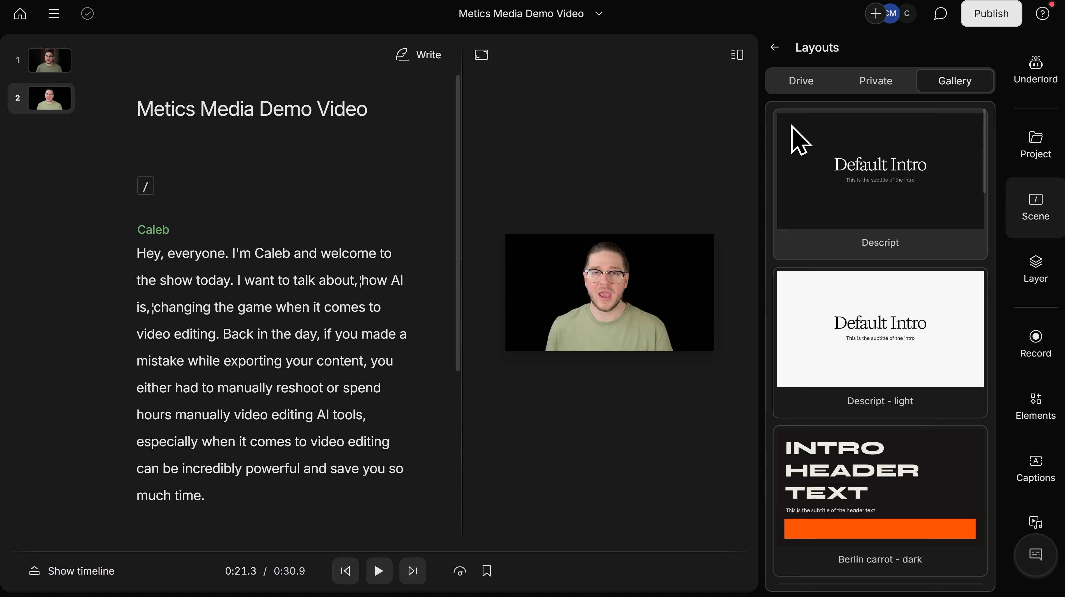
scroll(882, 262, "down", 5)
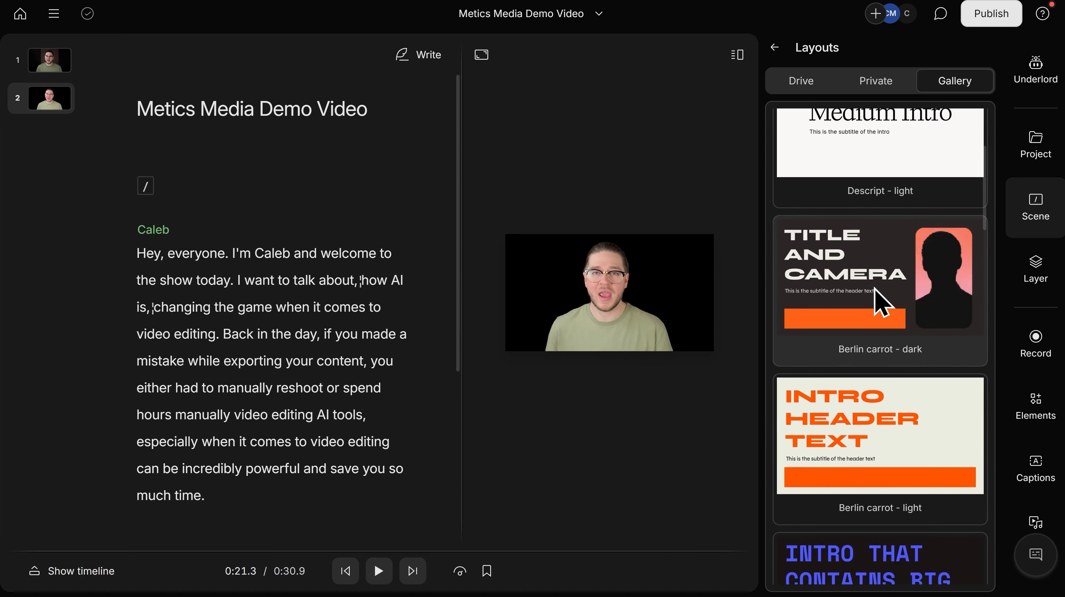
scroll(875, 288, "down", 8)
scroll(878, 301, "down", 6)
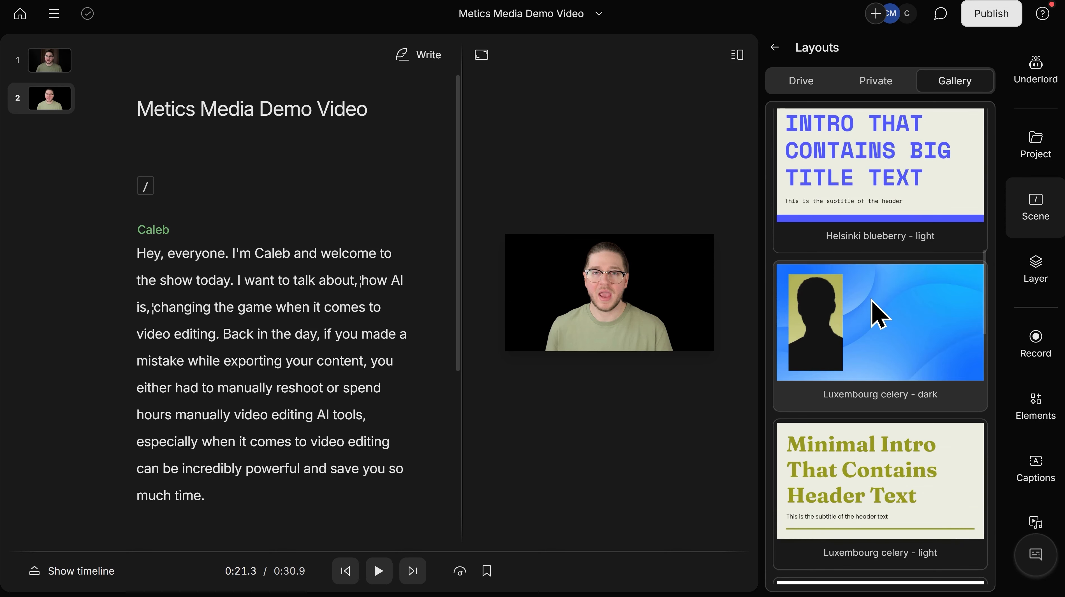
scroll(873, 464, "up", 9)
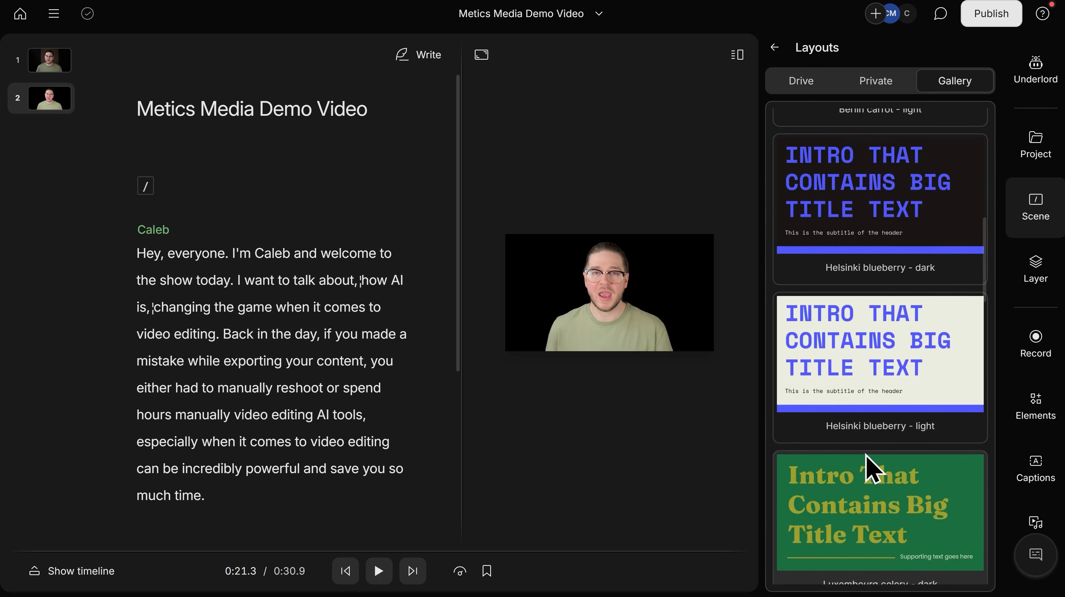
scroll(865, 431, "up", 5)
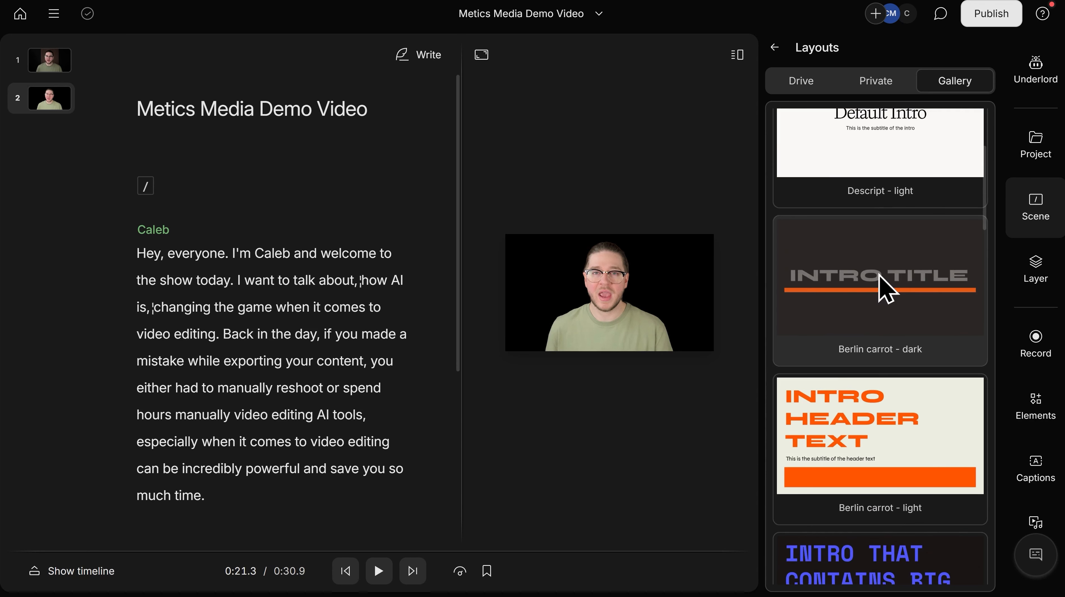
left_click(885, 289)
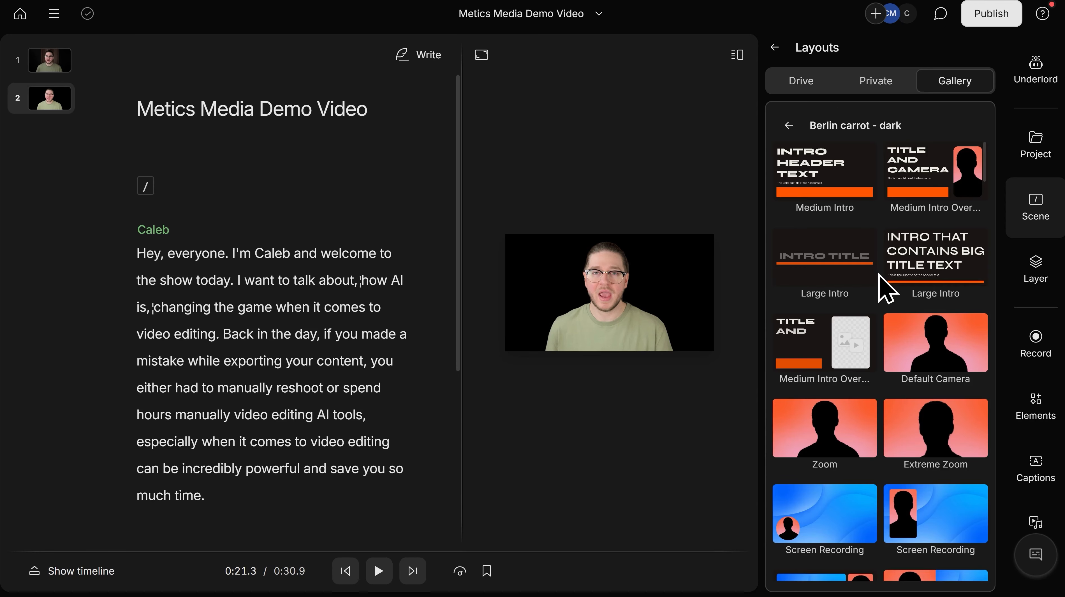
left_click(826, 521)
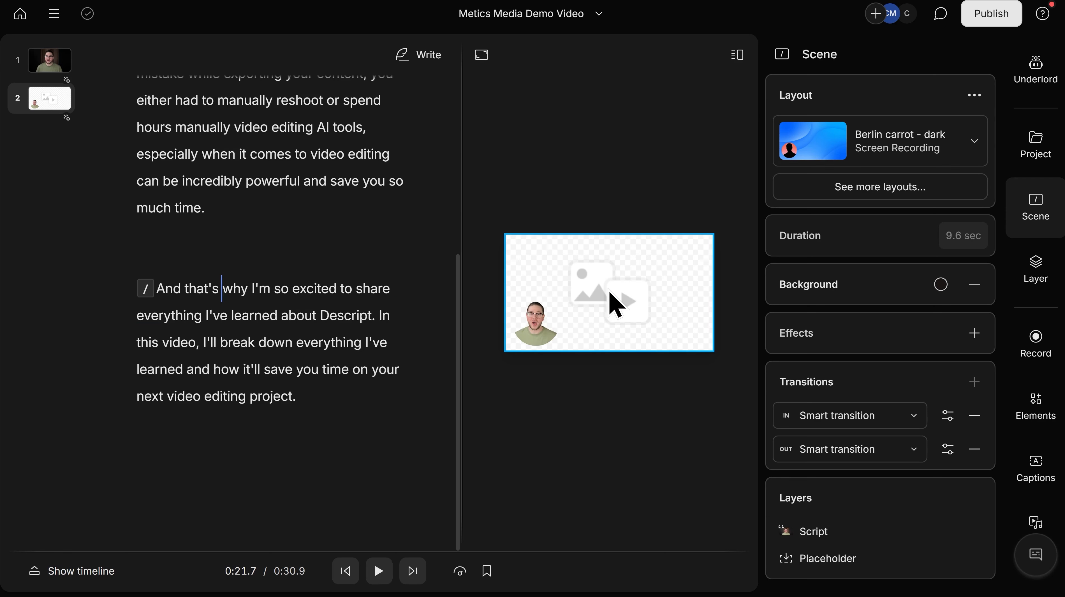
Step: Fill the media placeholder in scene 2 with Descript Screen Recording Demo.mp4 from the computer
left_click(616, 303)
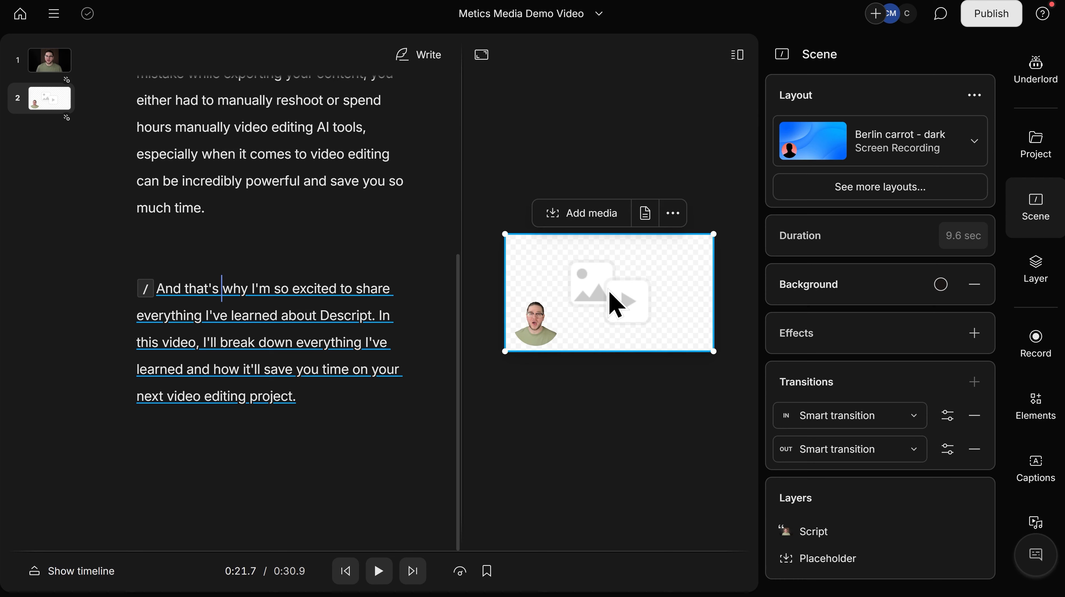
left_click(592, 219)
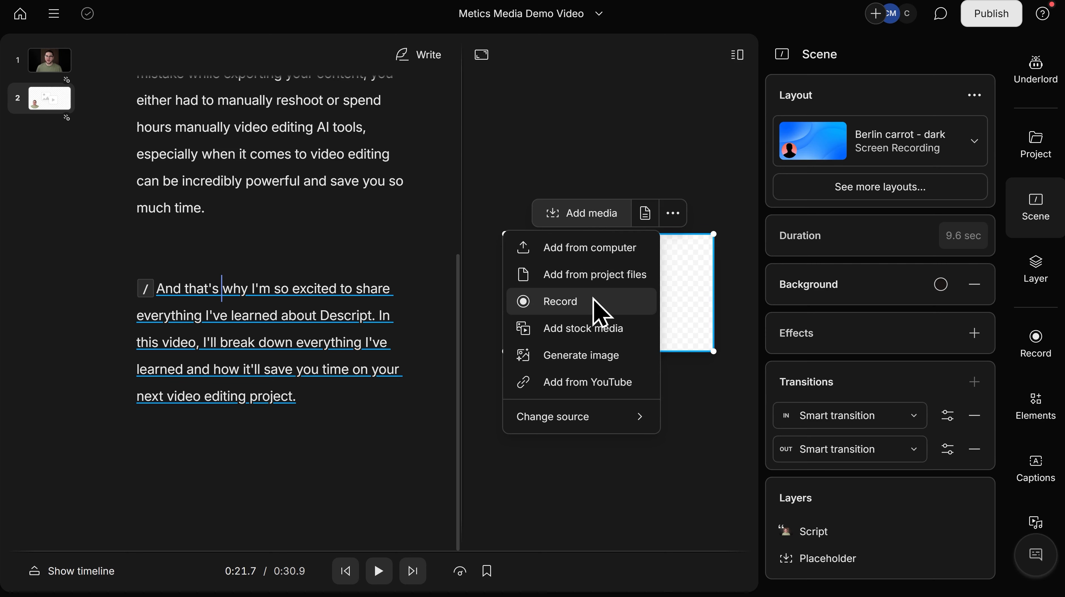
left_click(594, 251)
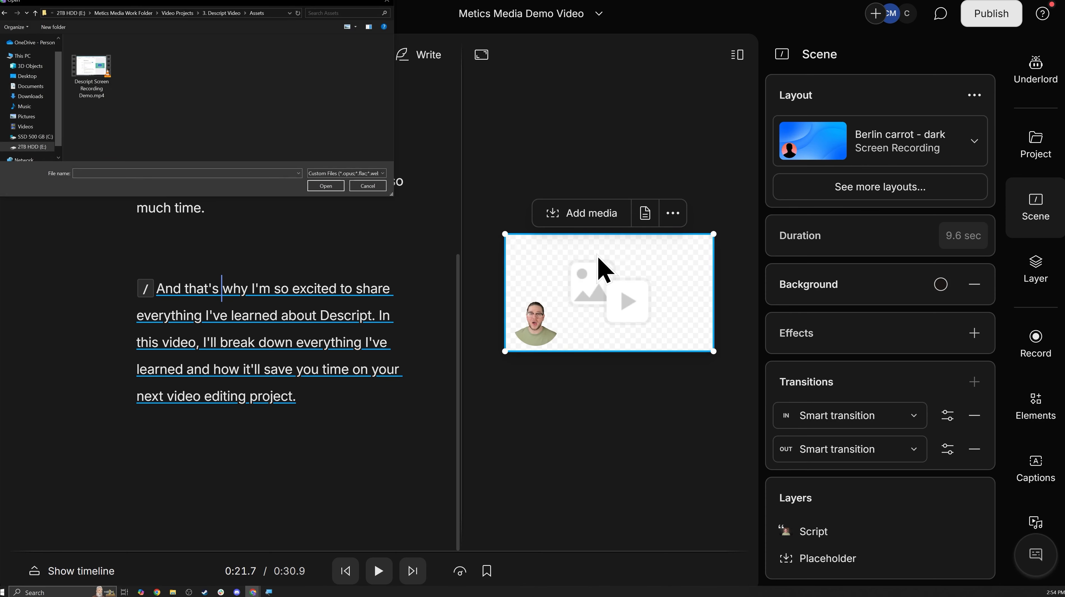
double_click(93, 71)
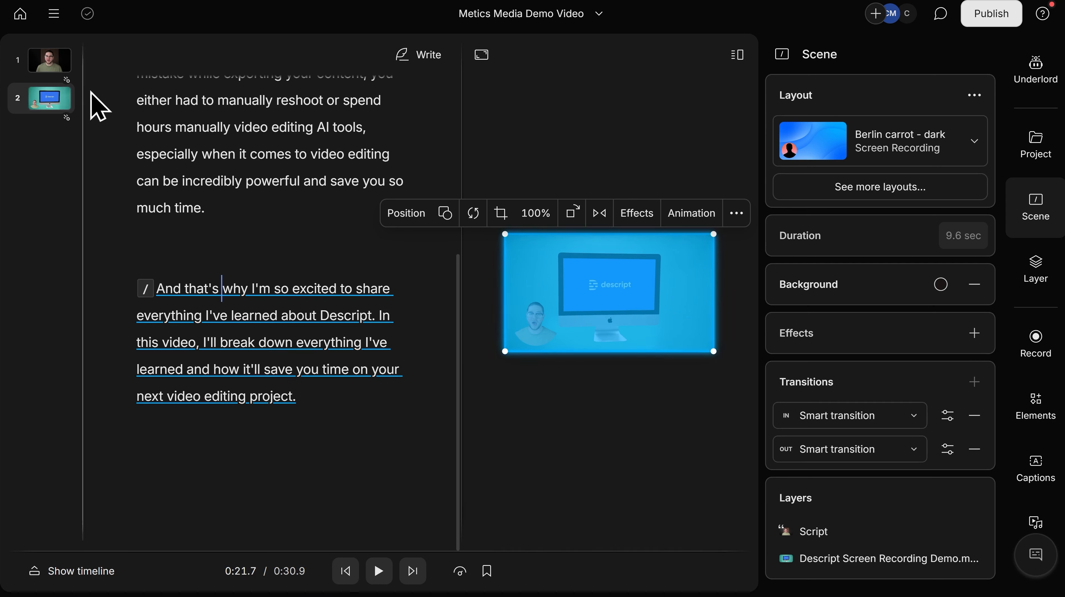
Step: Play the video from just after "powerful" in scene 1 through scene 2 to check the transition and layout
left_click(303, 180)
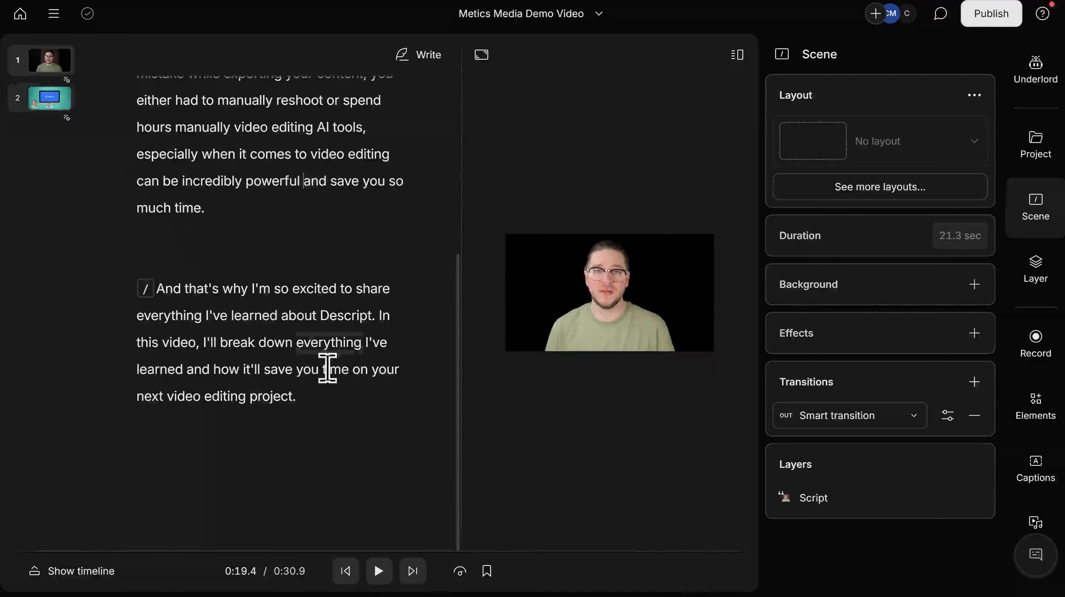
left_click(378, 571)
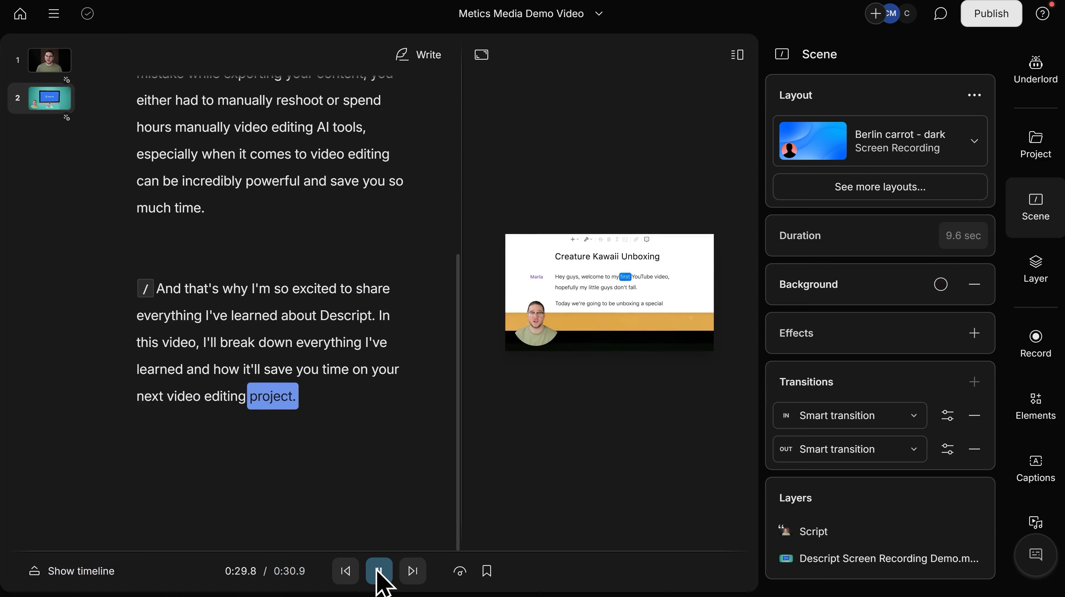
left_click(378, 571)
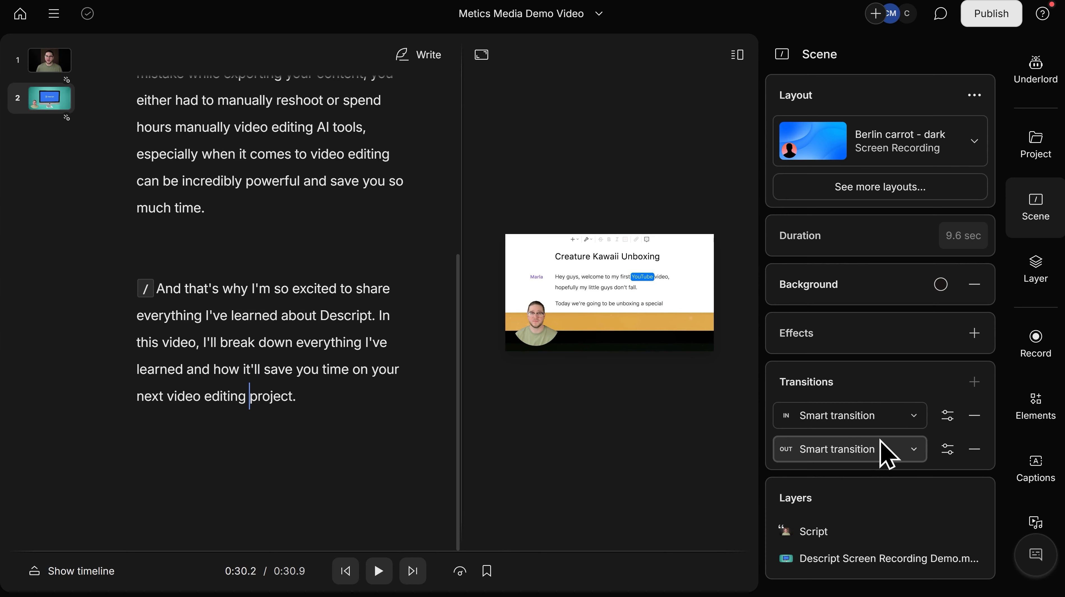
Step: Set scene 2's incoming transition to Blur and preview it from just after "powerful" in scene 1
left_click(877, 415)
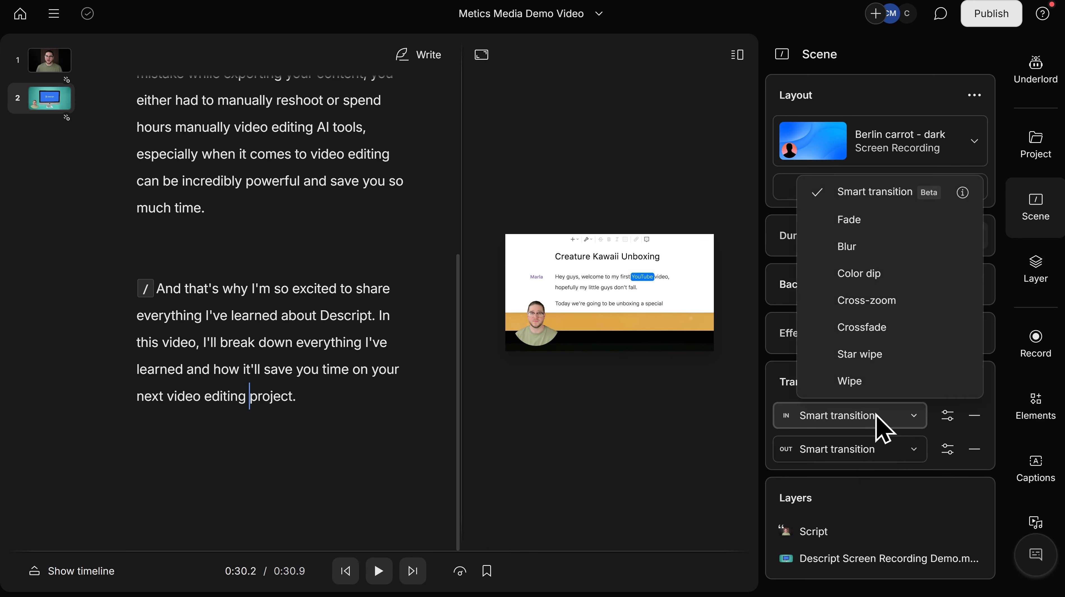
left_click(847, 252)
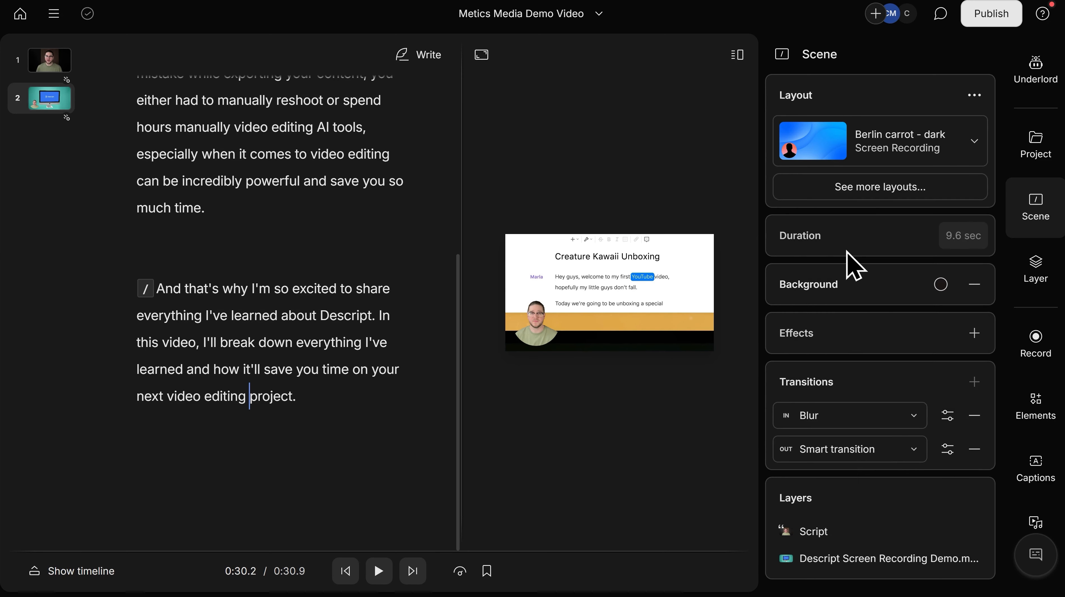
left_click(303, 184)
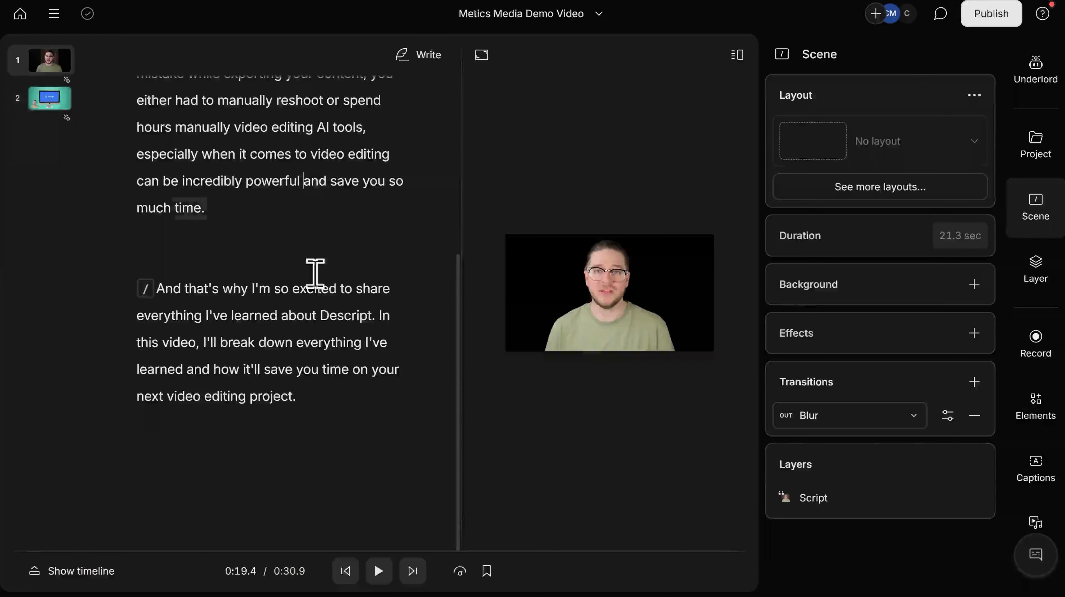
left_click(380, 571)
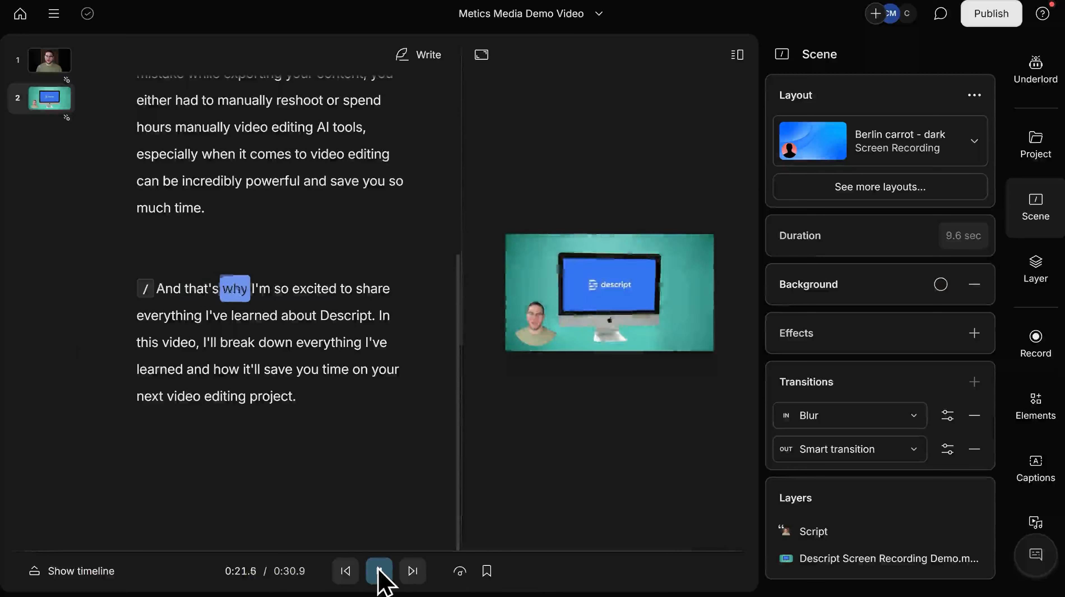
left_click(379, 571)
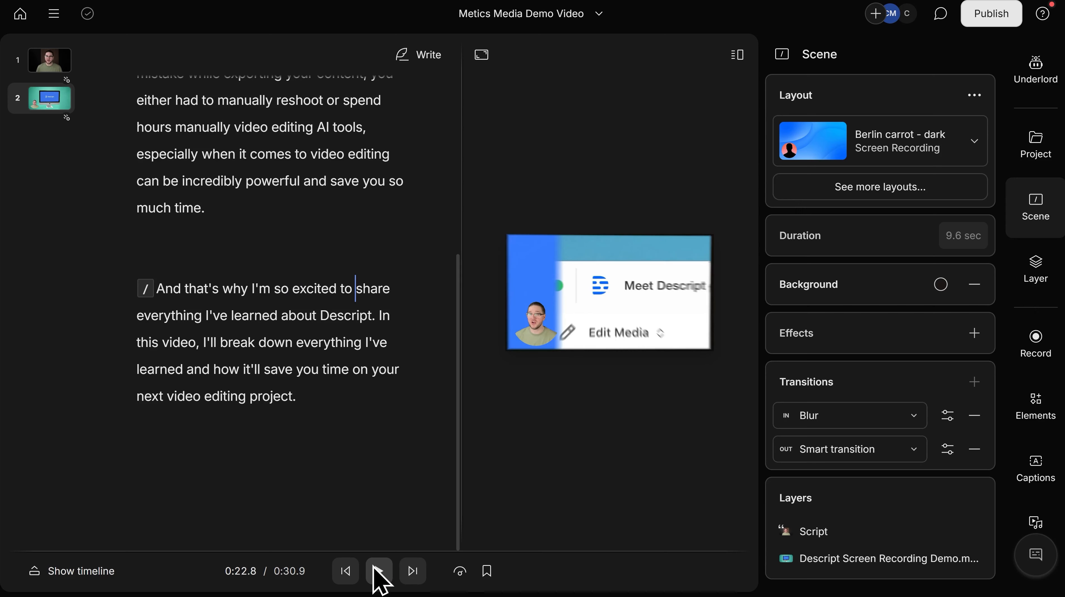
Step: Switch scene 2 to the Berlin carrot - dark Screen Recording layout with the tall rectangular camera and preview it with the screen recording in place
left_click(904, 188)
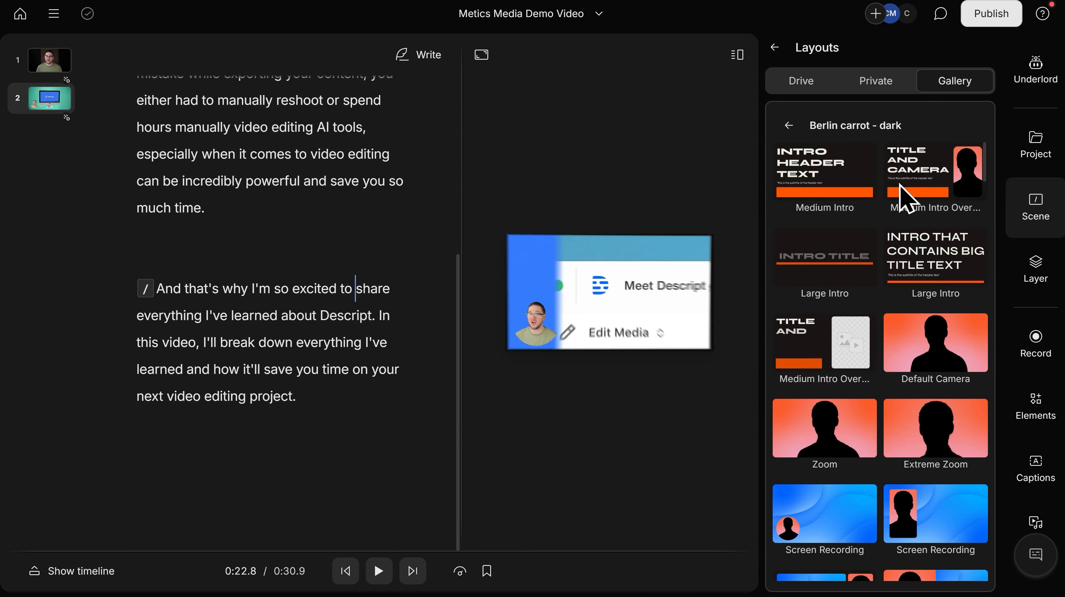
left_click(932, 518)
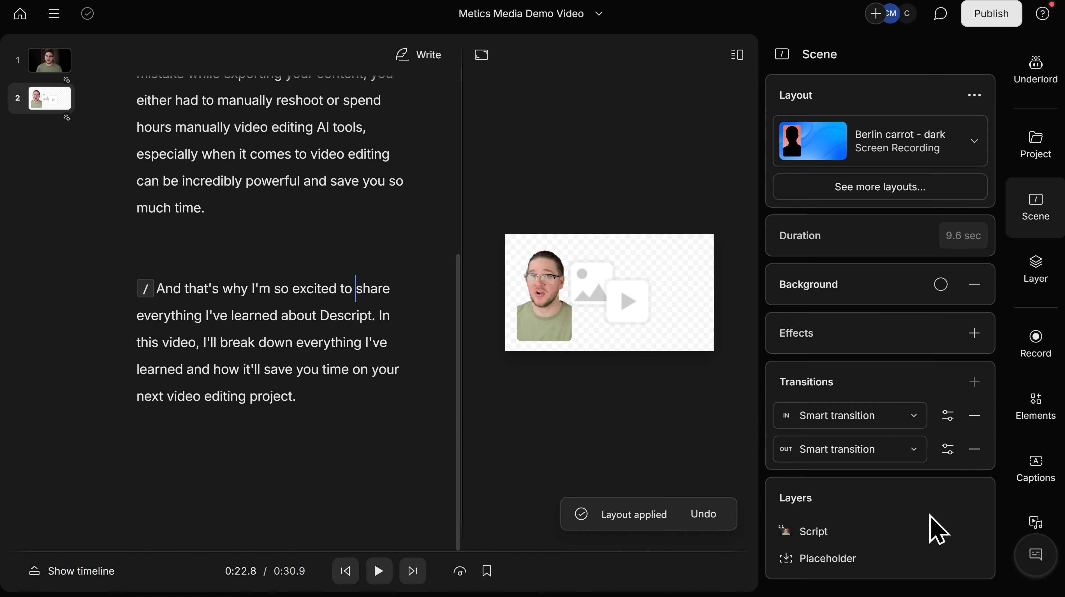
left_click(301, 182)
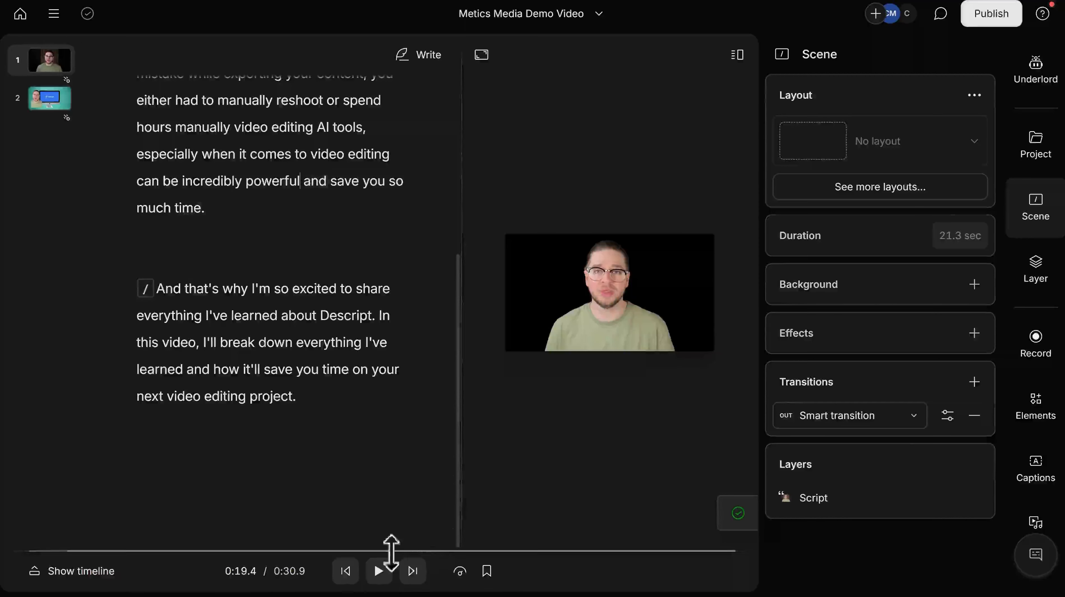
left_click(379, 570)
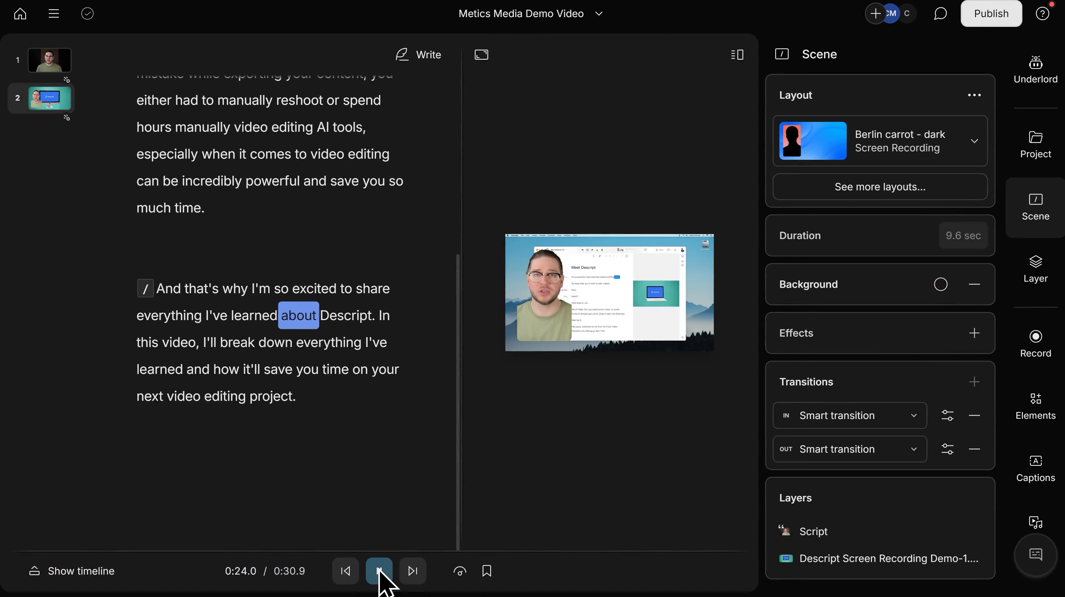
left_click(379, 571)
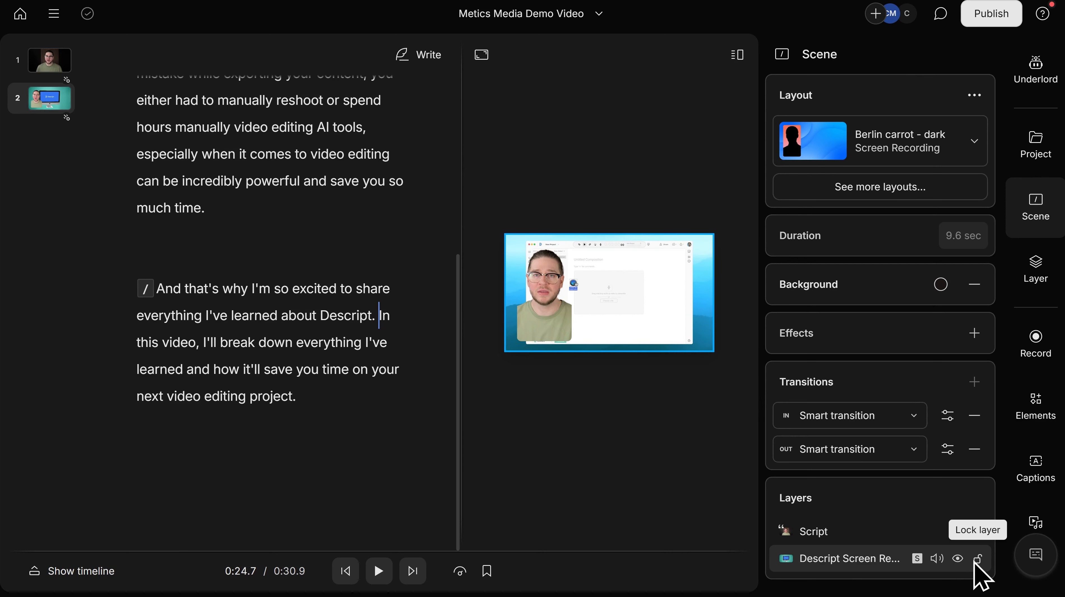
Step: Hide the screen recording layer in scene 2 and show it again
left_click(958, 559)
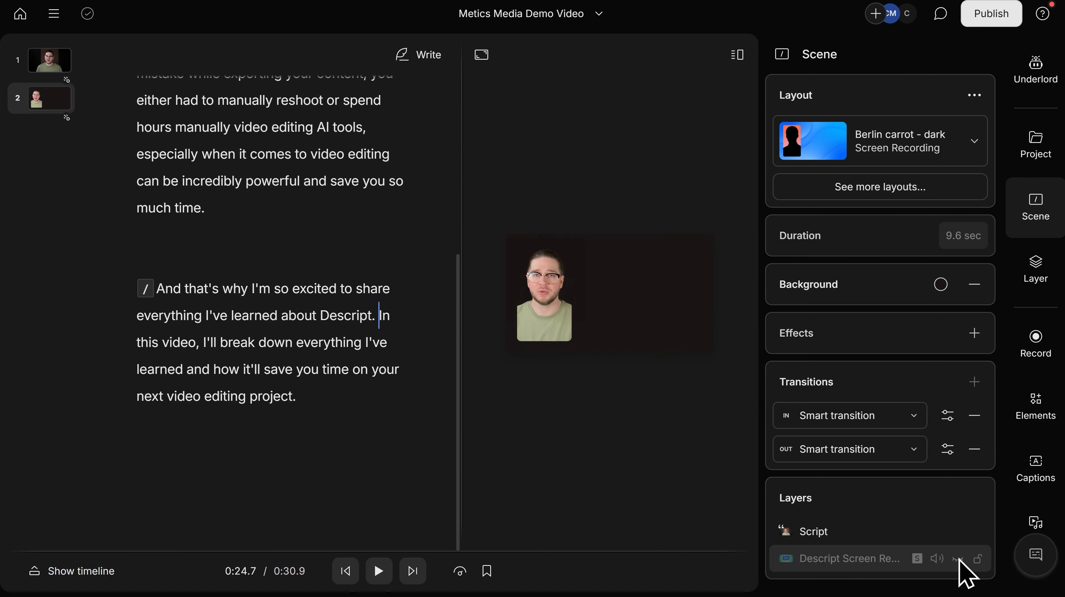
left_click(958, 558)
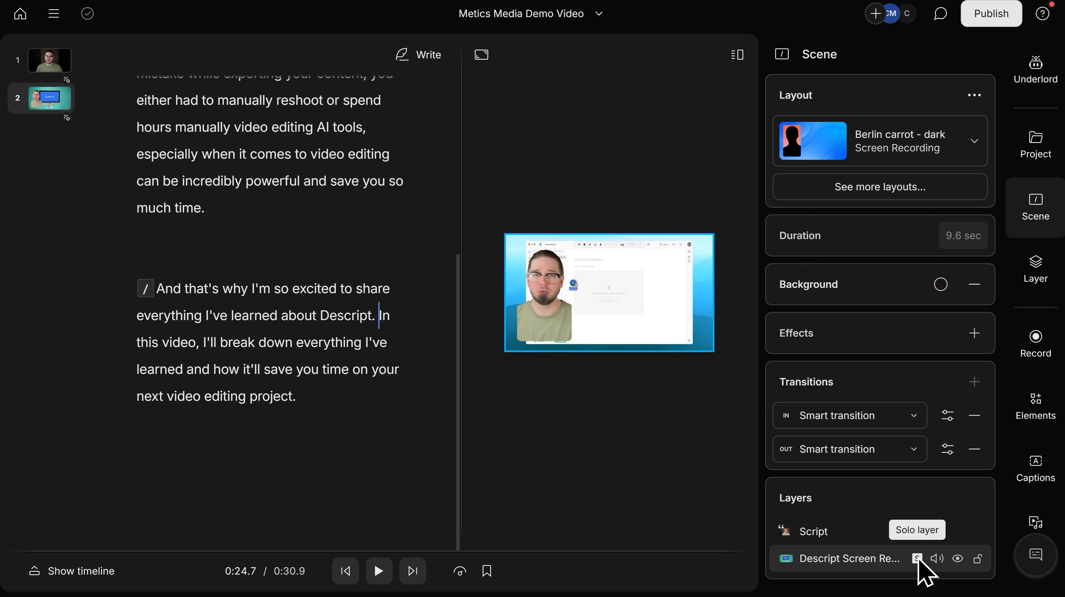
Step: Browse the caption styles and add Karaoke classic captions to all scenes
left_click(1040, 476)
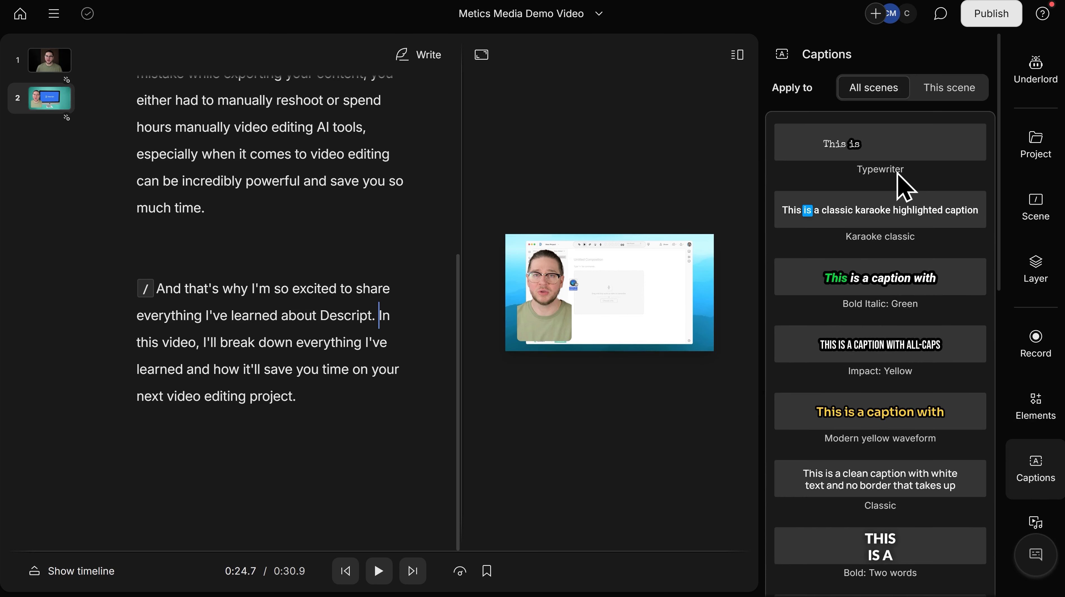
scroll(903, 184, "down", 7)
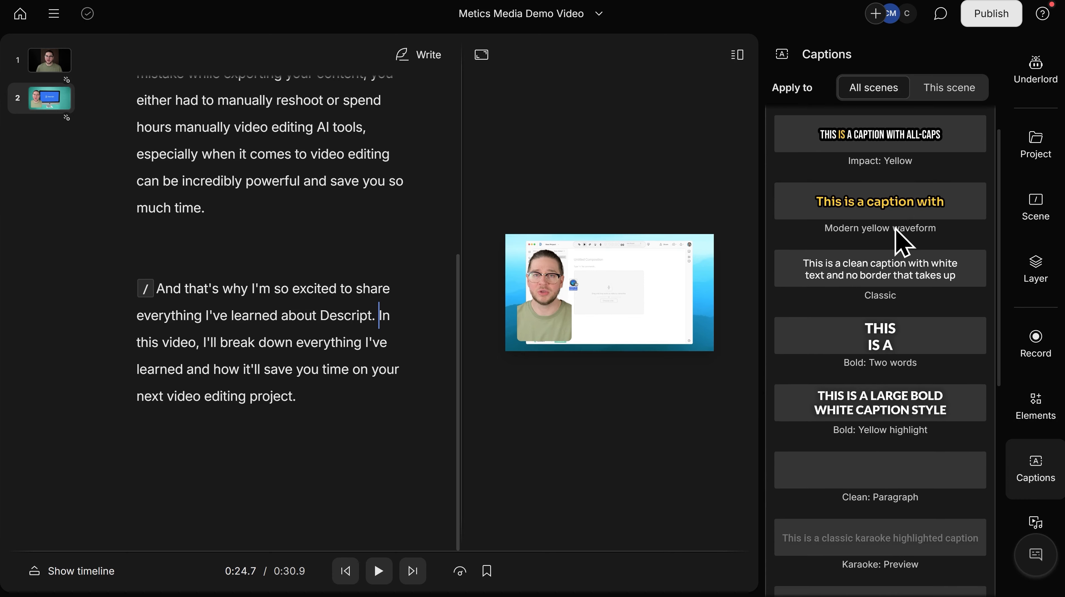
scroll(897, 318, "down", 3)
scroll(899, 334, "up", 10)
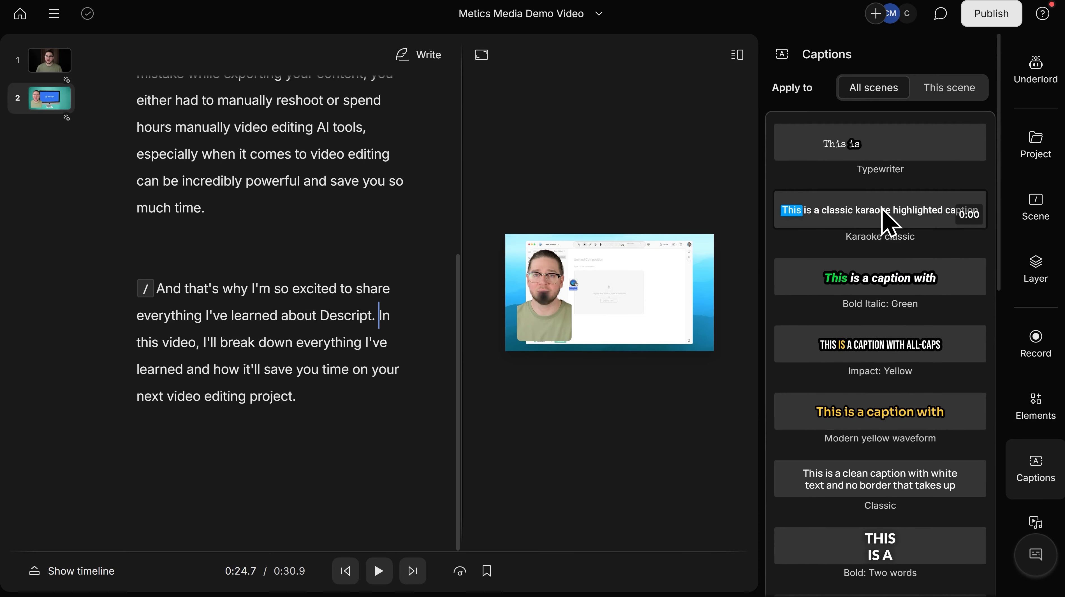
left_click(890, 221)
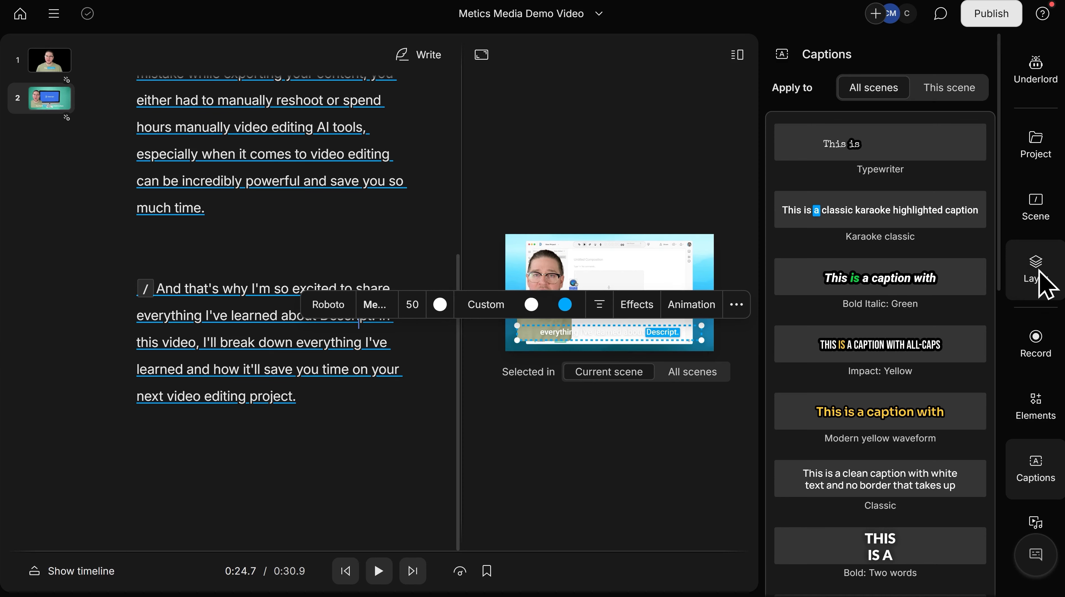
Step: Open the captions' layer settings for the current scene and examine the size, text, style and visual effects options
left_click(1042, 284)
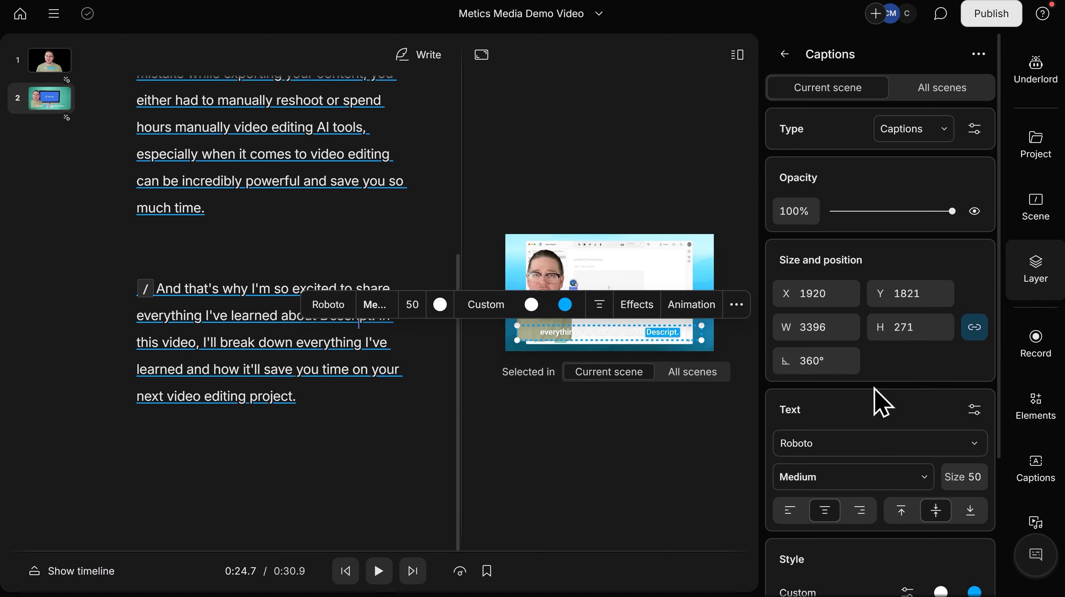
scroll(880, 389, "down", 3)
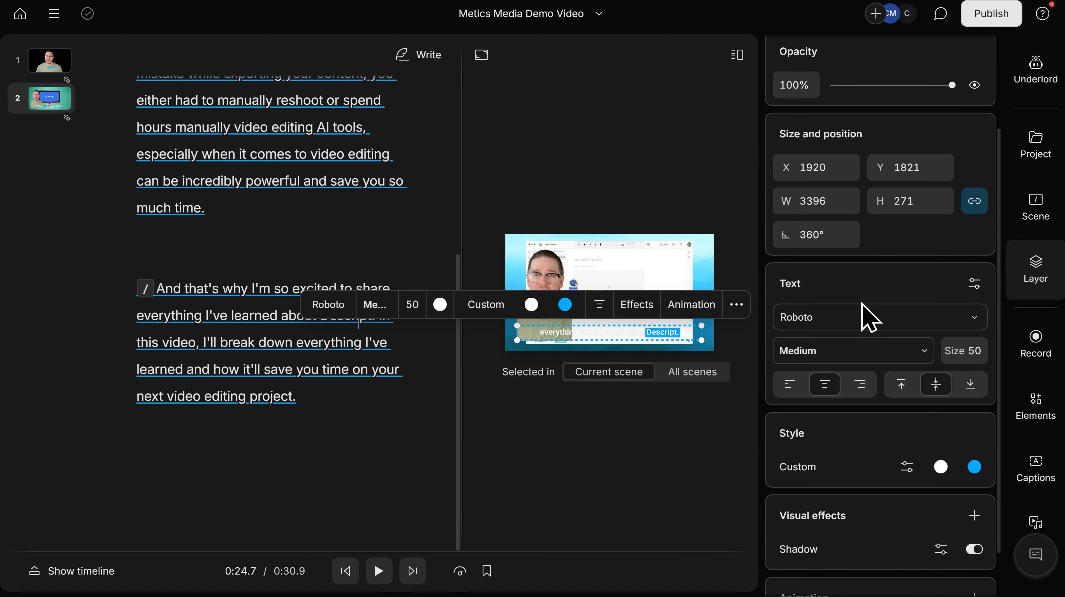
scroll(865, 310, "down", 1)
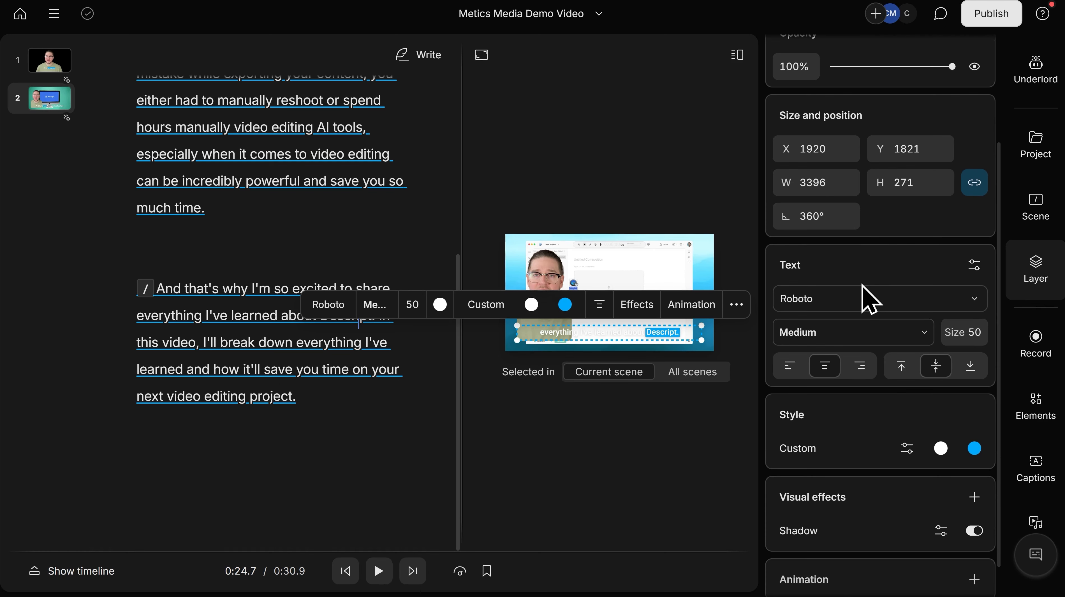
Step: Add a border of 13 to the current scene's captions and set the active word's background to blue 0045e5
left_click(907, 448)
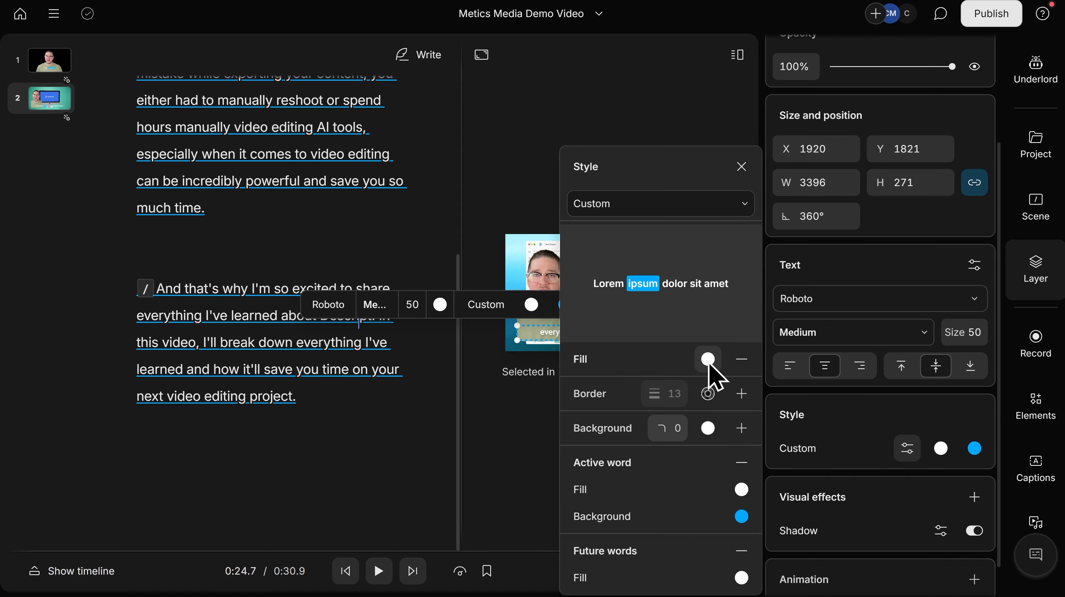
left_click(743, 397)
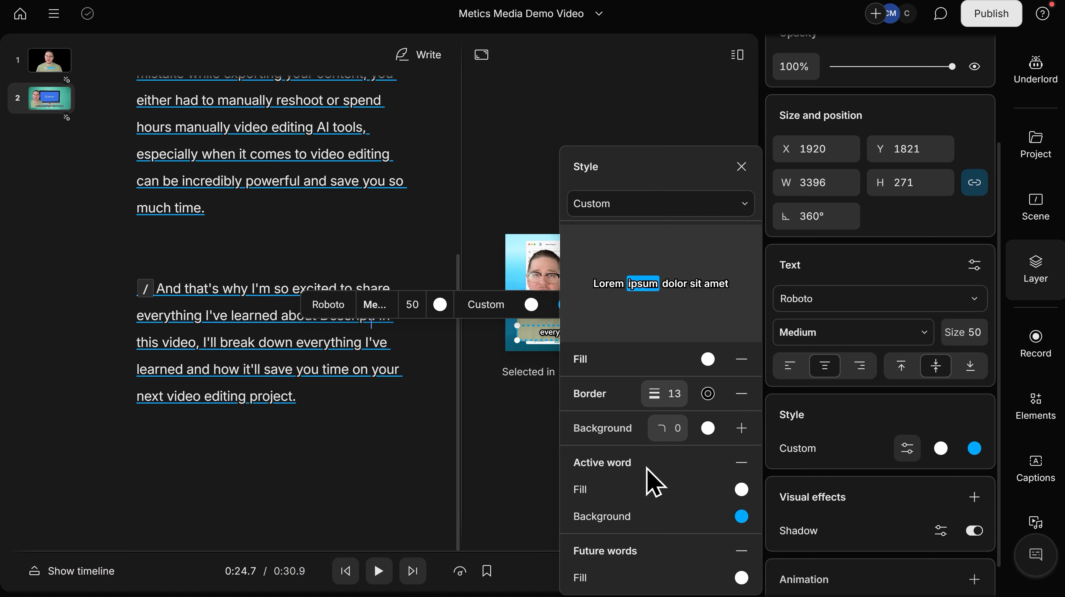
left_click(741, 518)
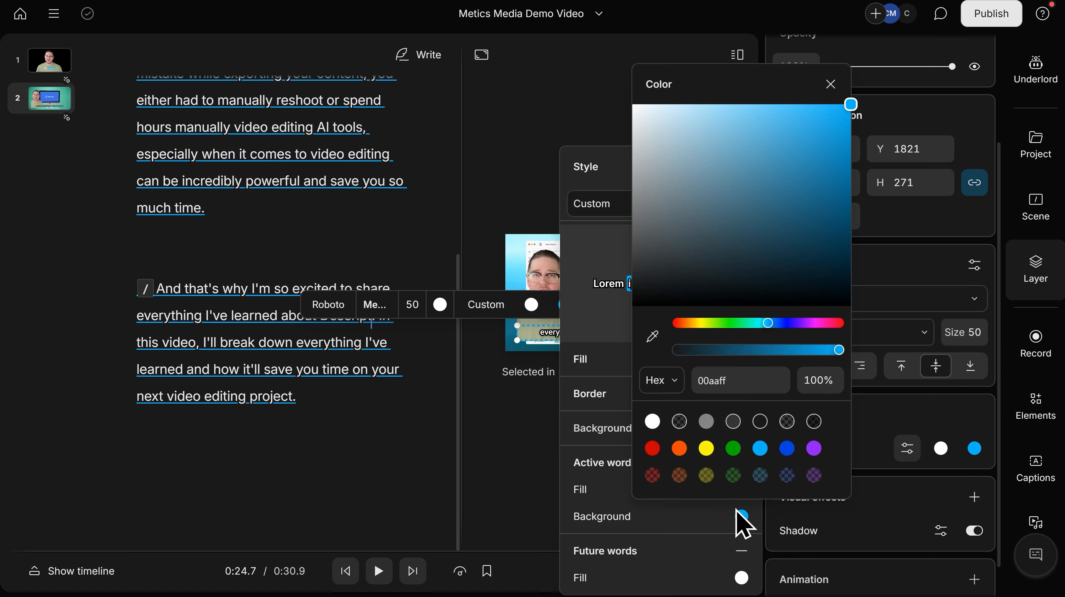
left_click(787, 449)
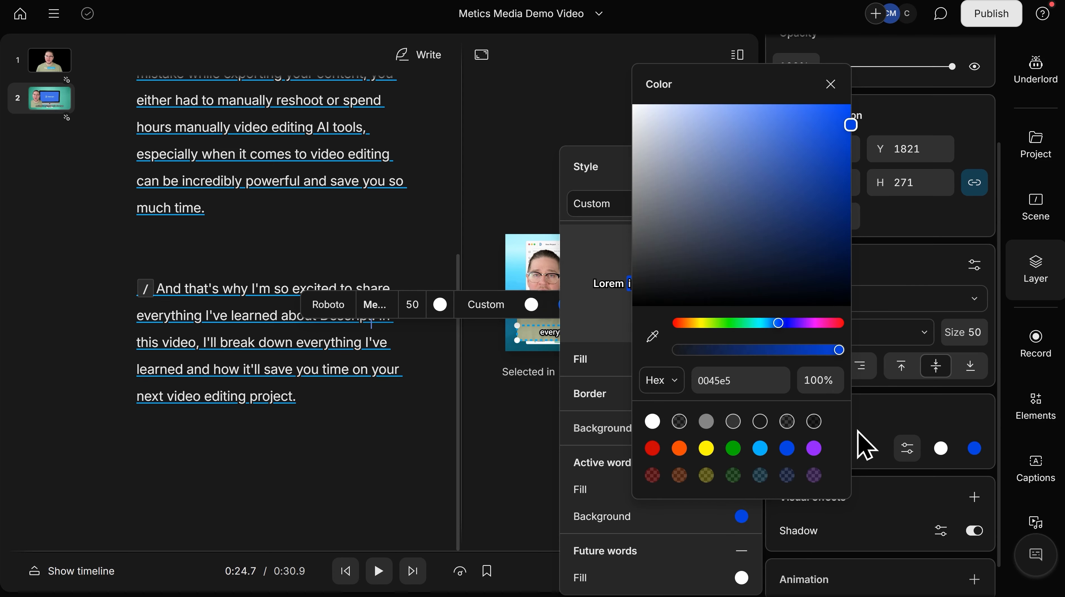
left_click(878, 418)
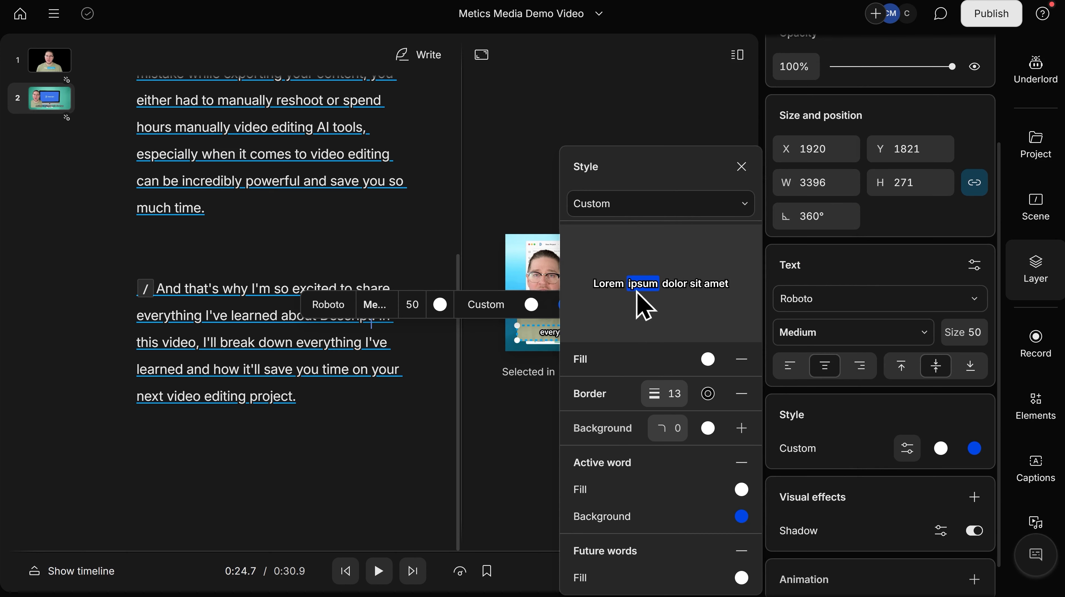
left_click(742, 167)
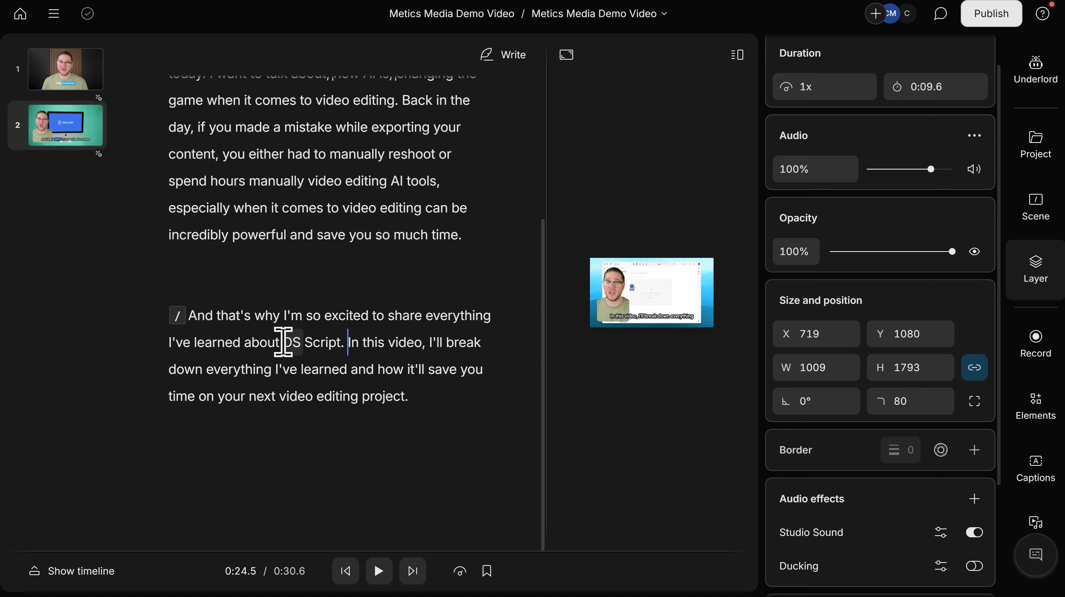
Step: Correct the transcript text "DS Script" to "Descript" in scene 2 and check the caption in the preview
left_click_drag(283, 342, 341, 345)
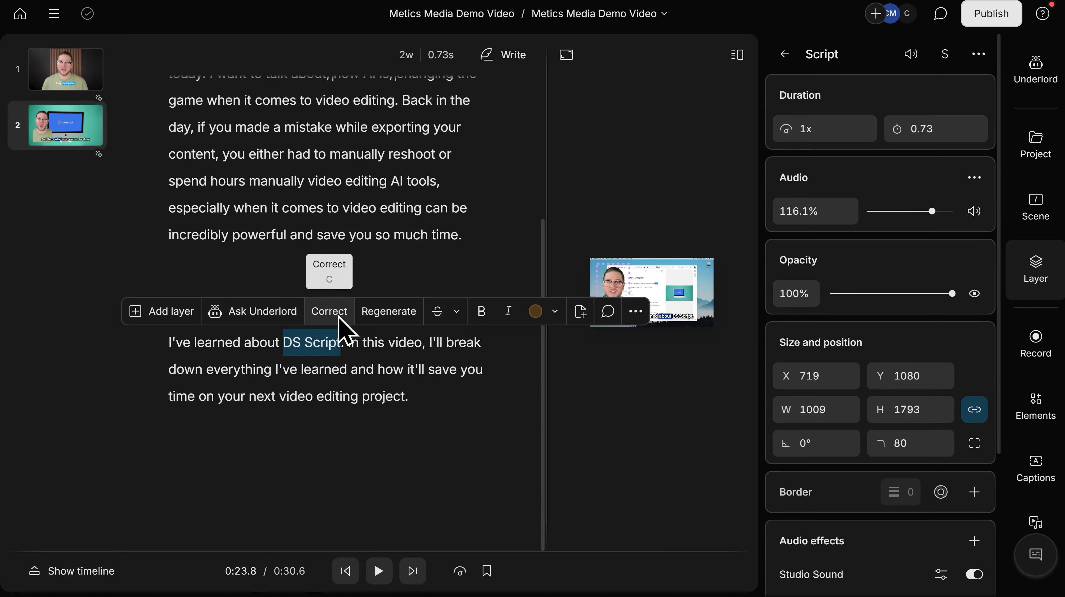
left_click(340, 319)
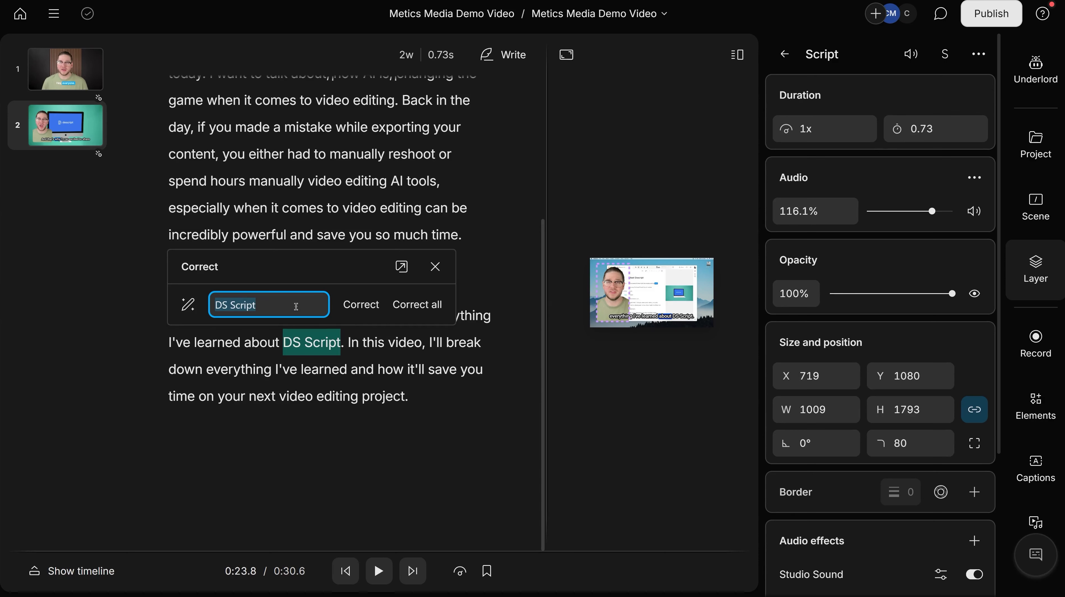
type("D")
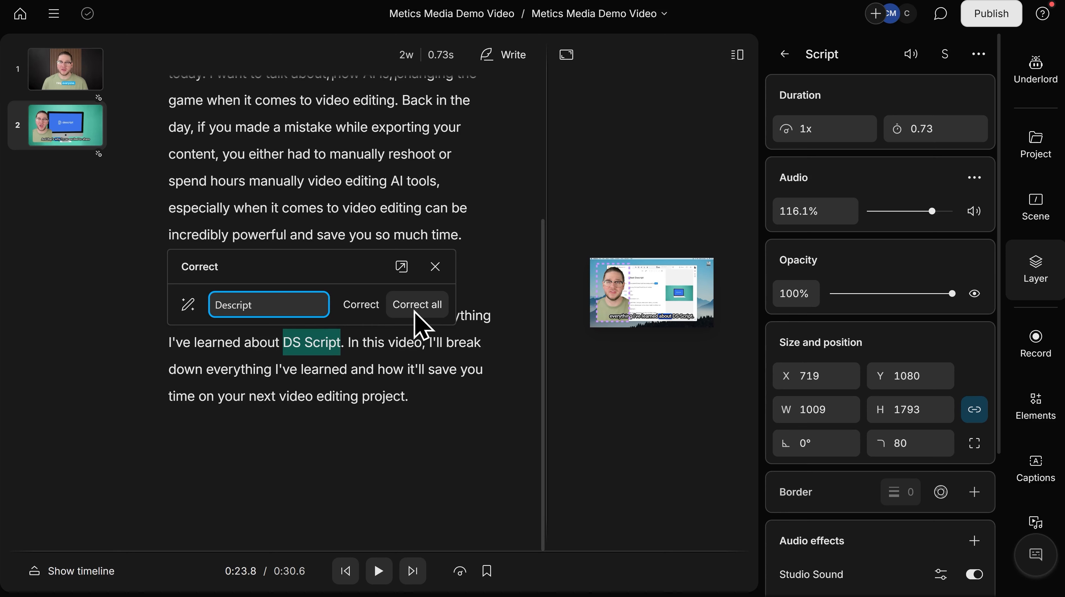
left_click(362, 304)
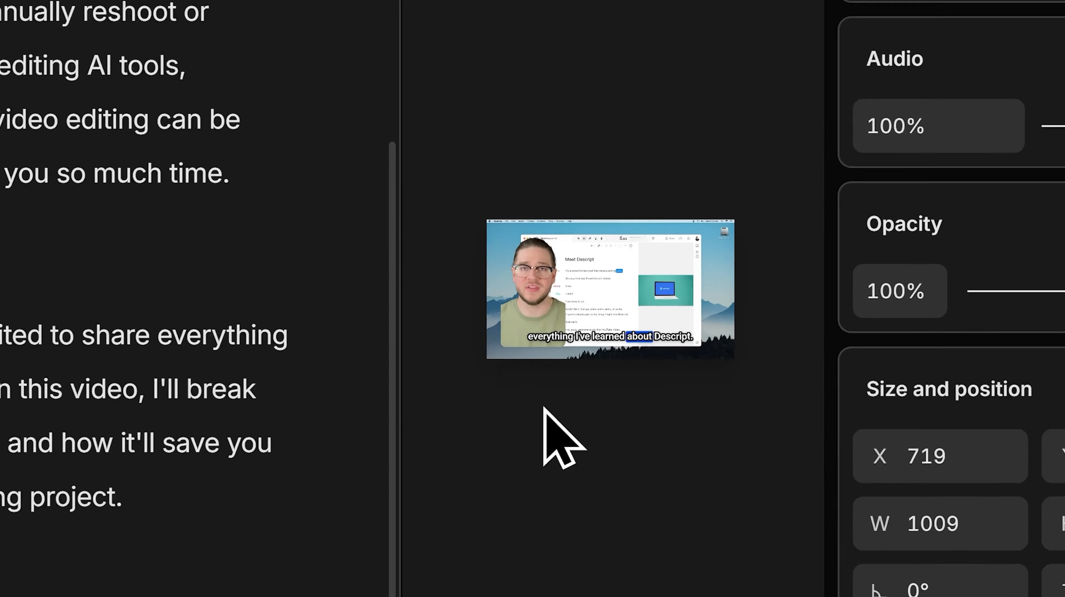
left_click(685, 323)
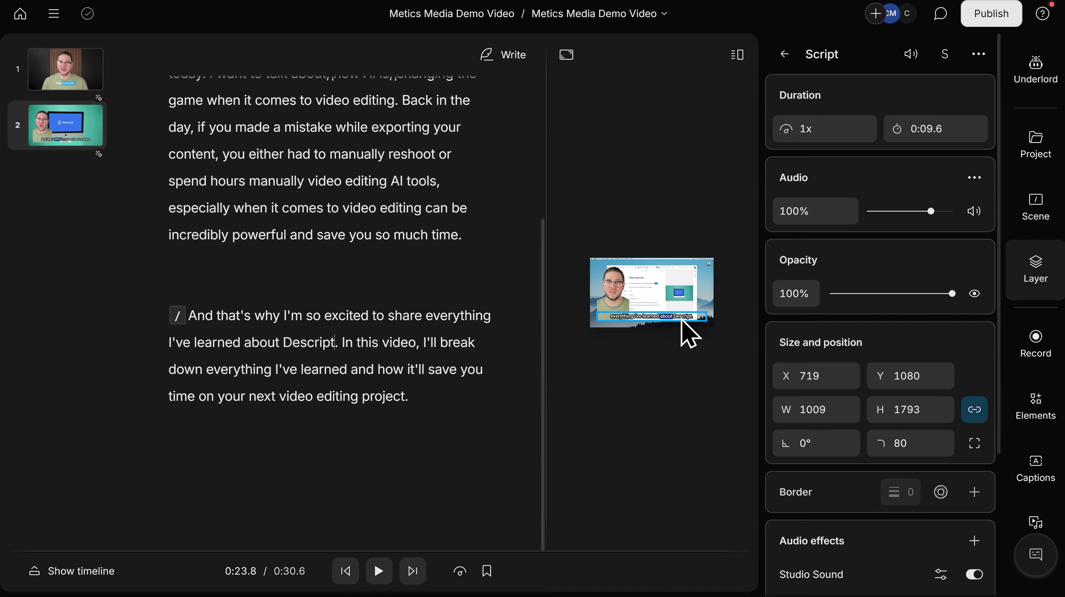
Step: Regenerate "exporting your content," in scene 1 as "recording your content," and submit the voice recording to authorize the speaker
scroll(356, 345, "up", 2)
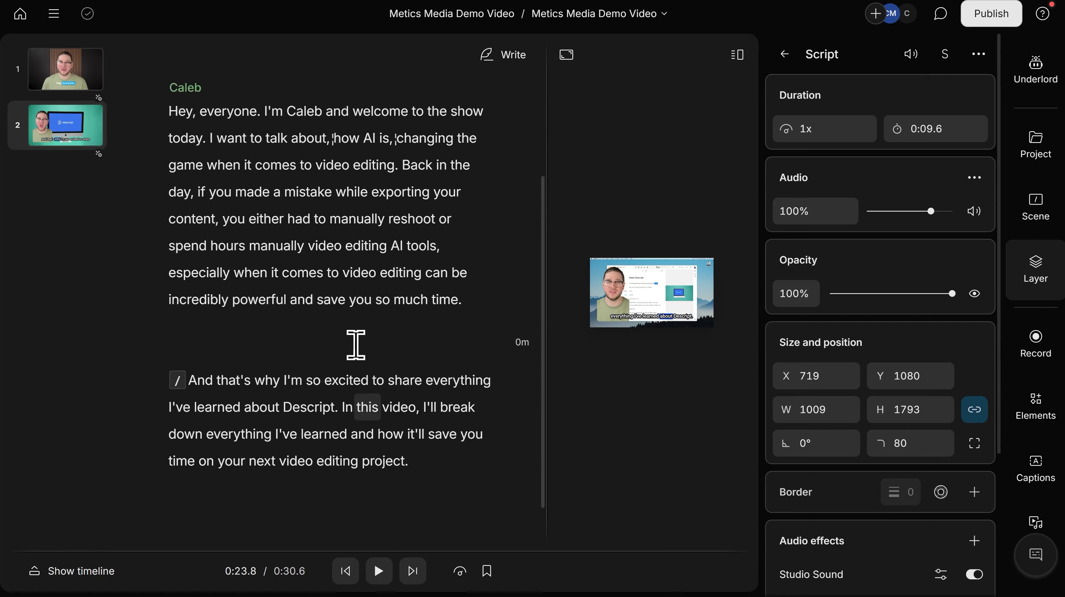
scroll(356, 345, "up", 2)
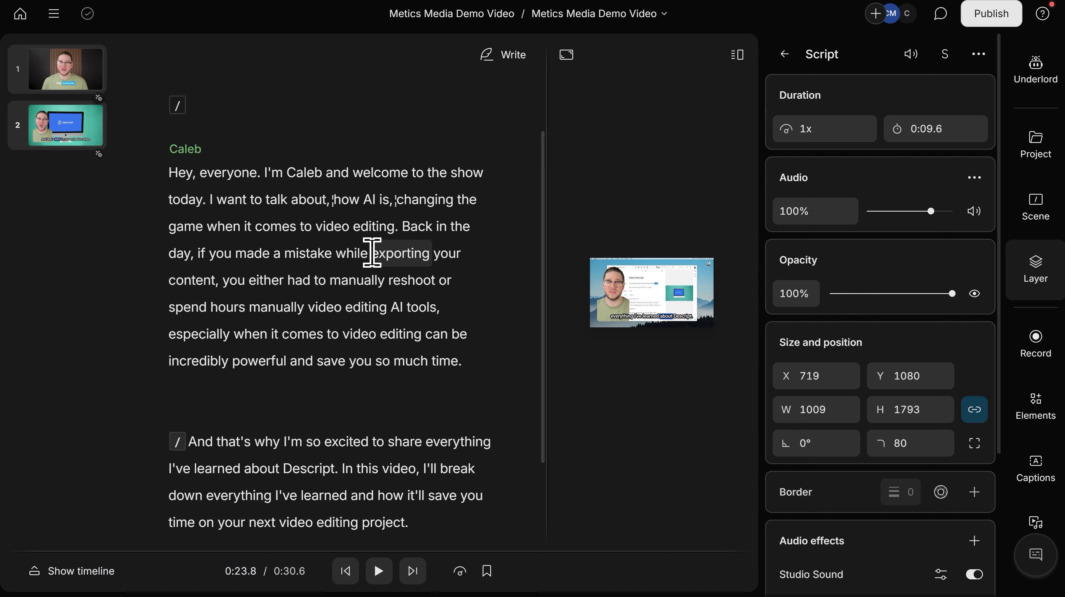
left_click_drag(371, 253, 217, 282)
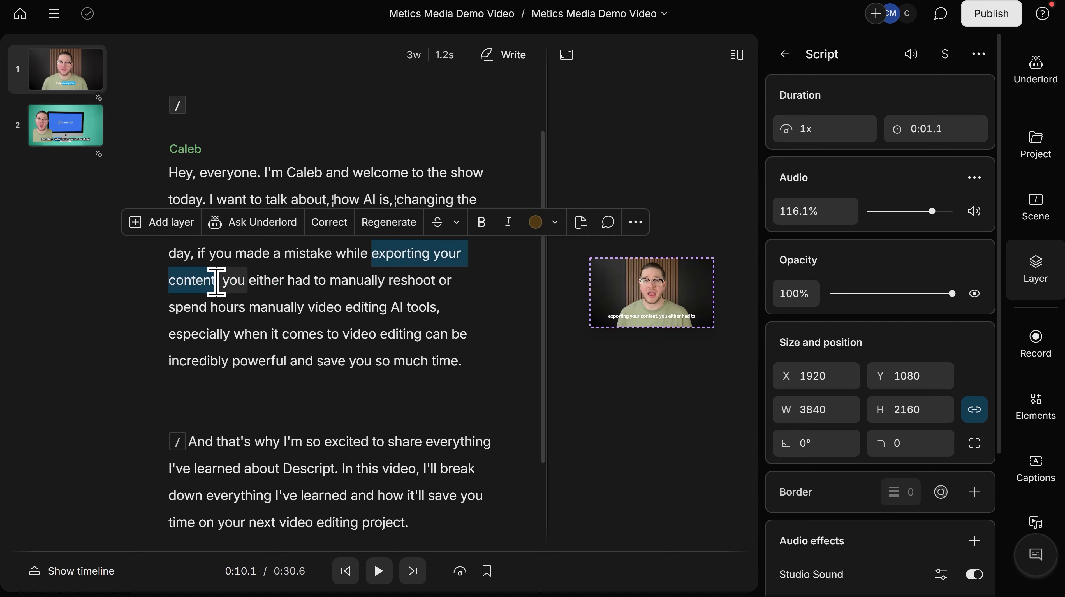
left_click(382, 231)
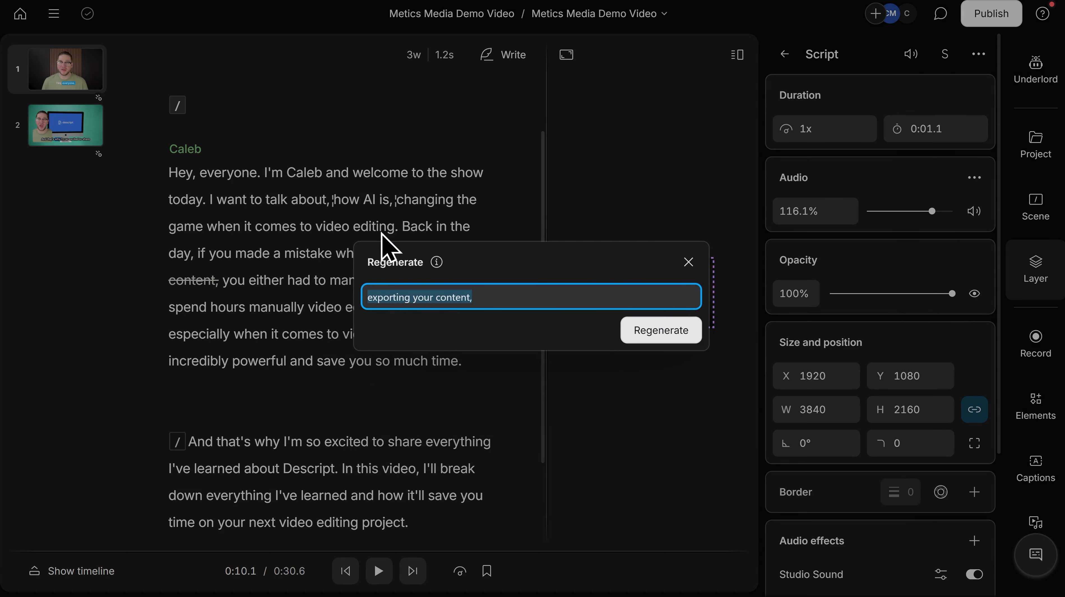
left_click(410, 298)
left_click_drag(410, 300, 352, 302)
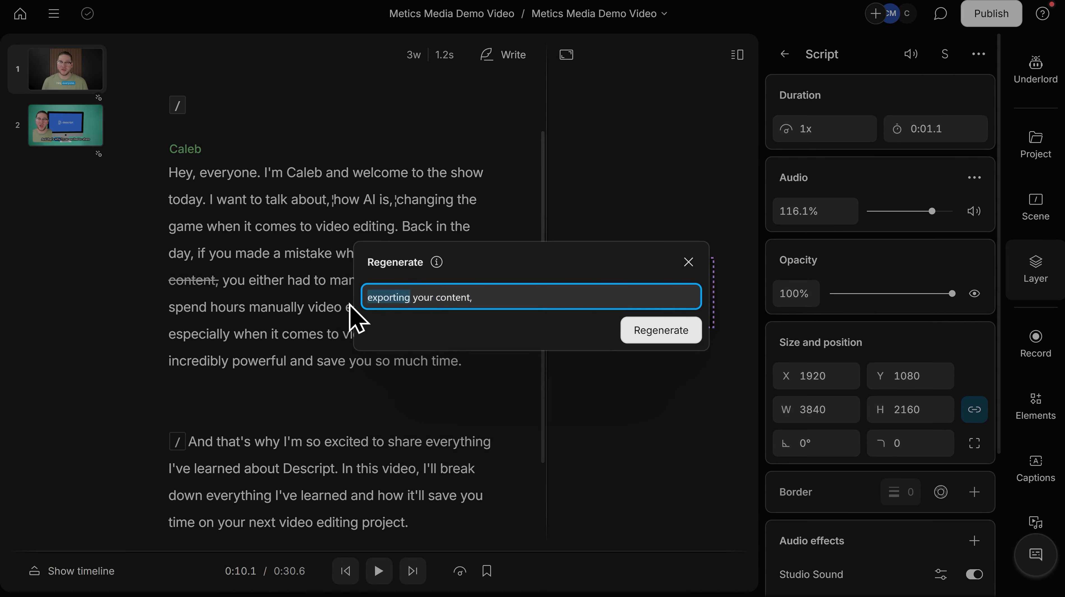
type("recording")
left_click(661, 331)
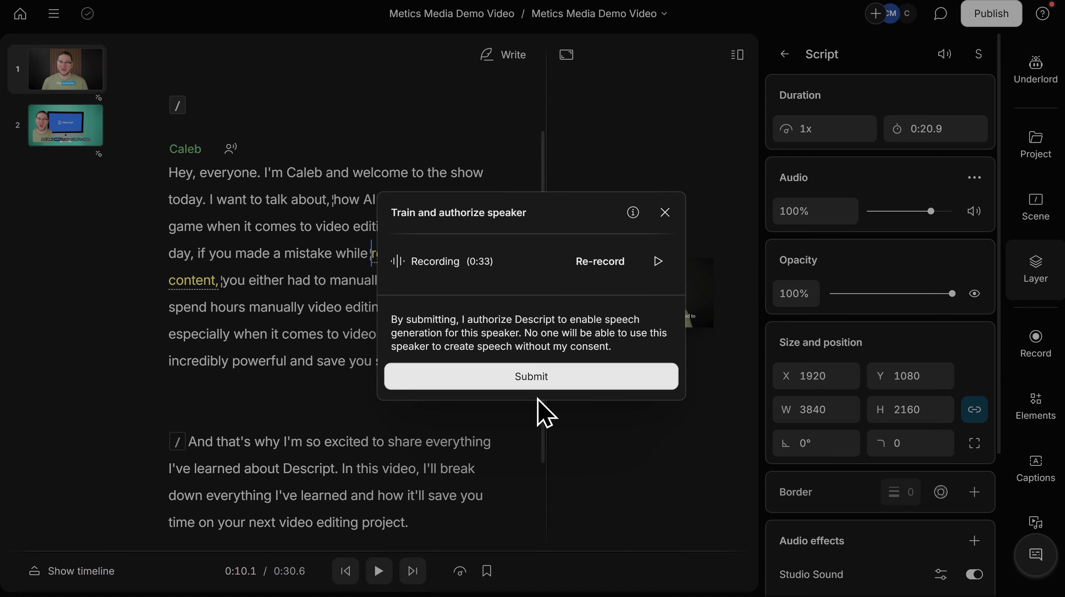
left_click(537, 379)
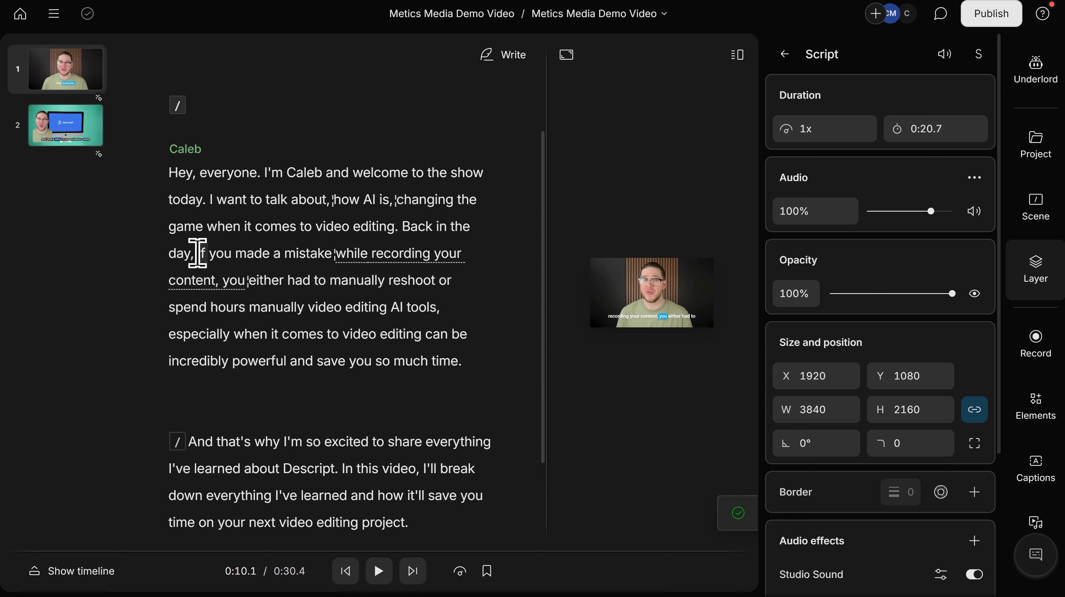
Step: Play back the regenerated sentence in scene 1 from "if you made a mistake" to check the new speech
left_click(198, 253)
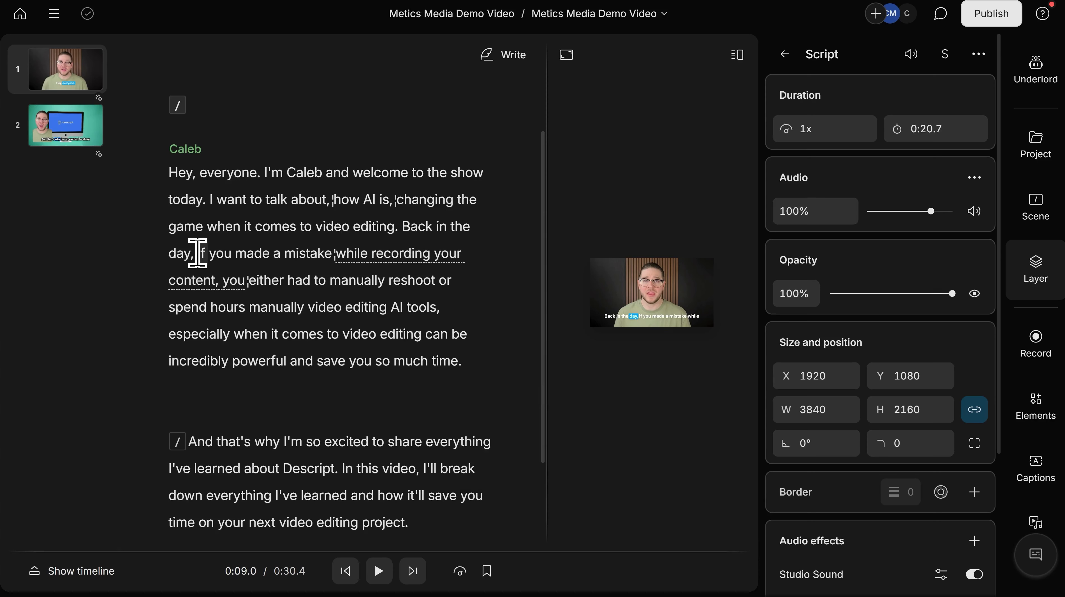
left_click(378, 573)
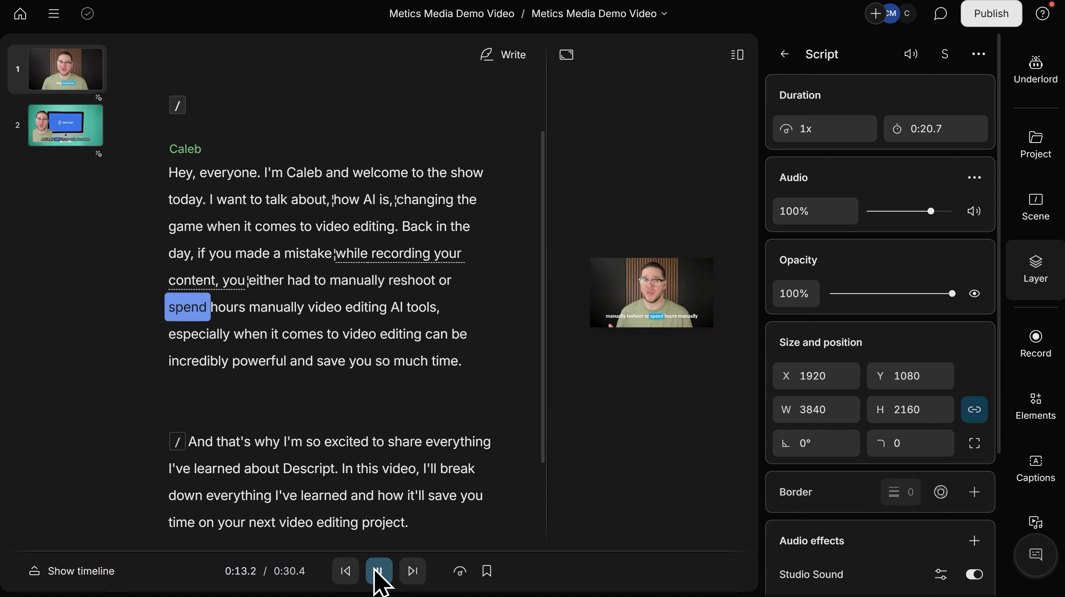
left_click(377, 573)
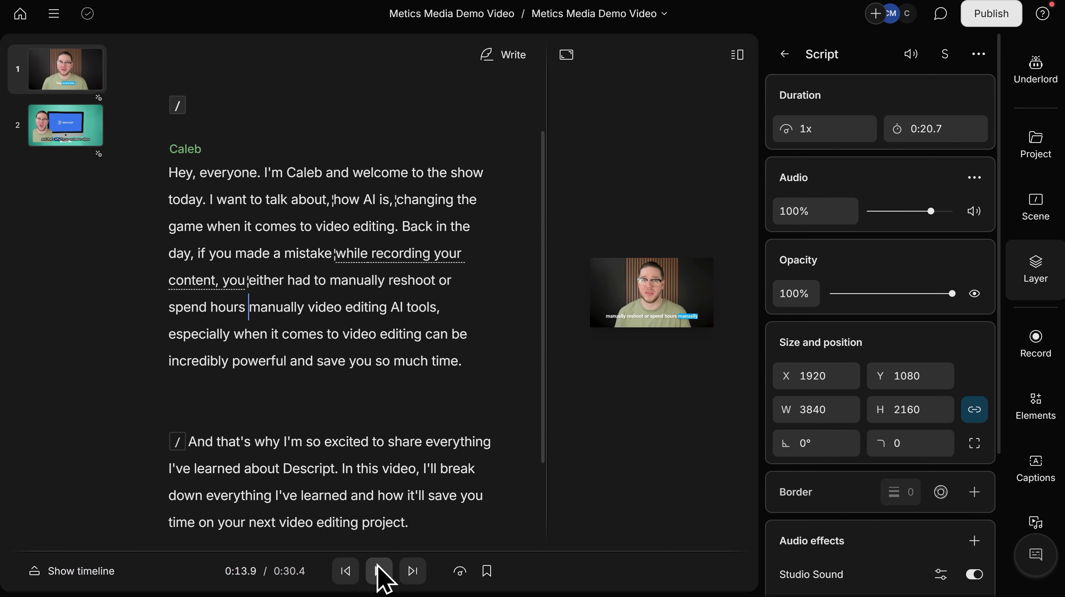
key("Up")
scroll(350, 318, "down", 3)
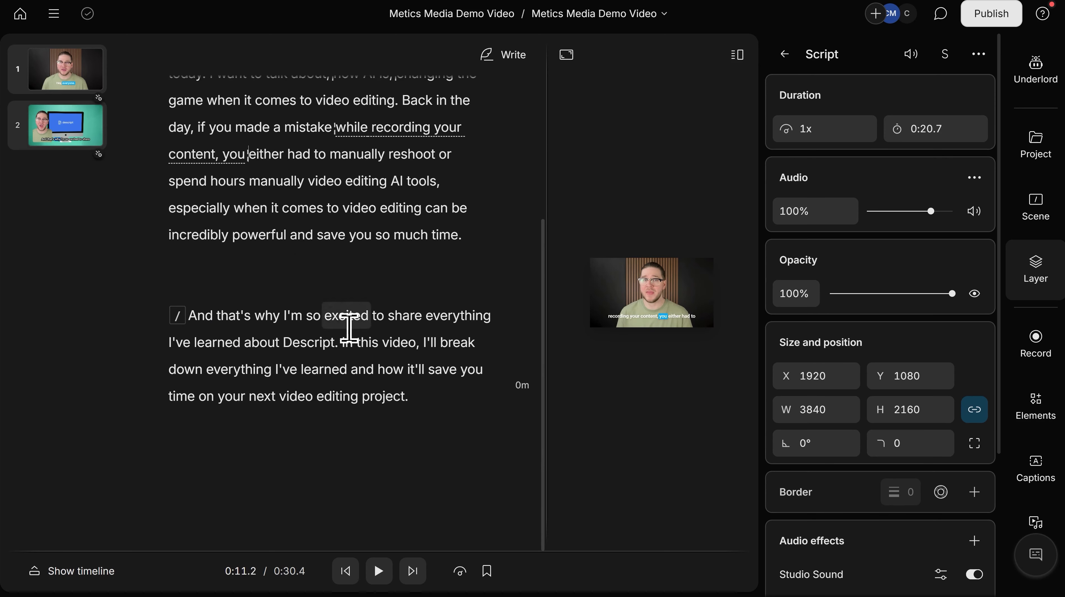
left_click(343, 341)
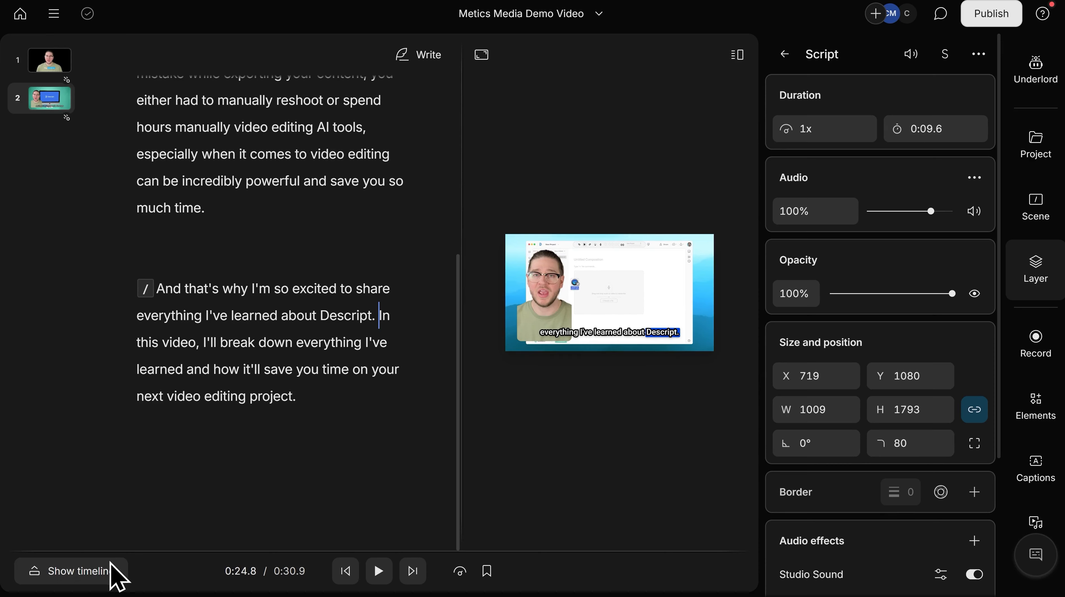
Step: Show the timeline, enlarge it, and inspect the captions track, the screen recording clip and the script waveform
left_click(77, 569)
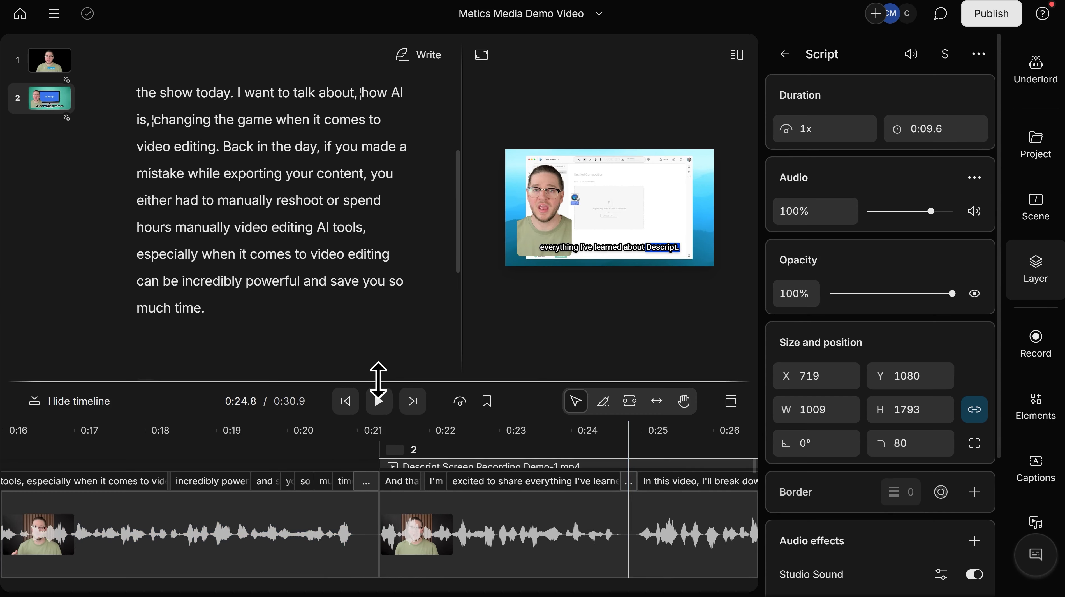
left_click_drag(378, 380, 357, 172)
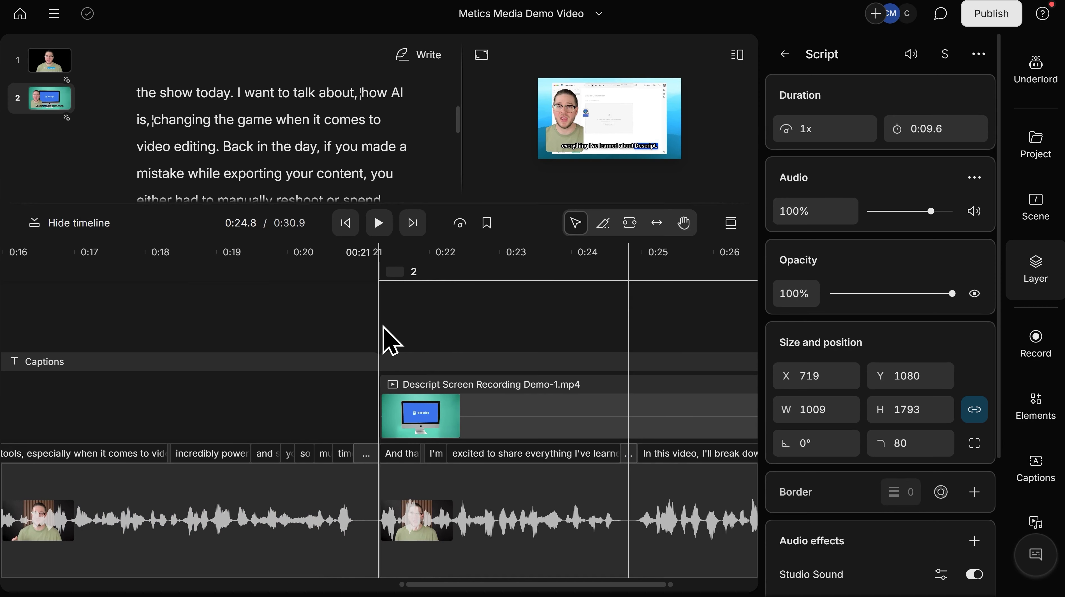
left_click(85, 365)
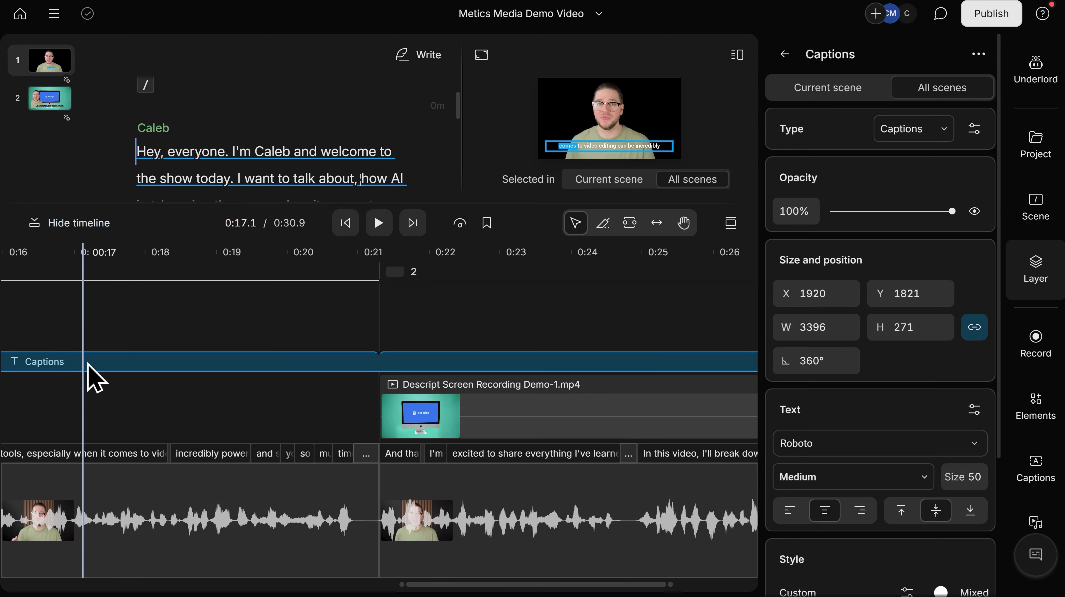
left_click(487, 393)
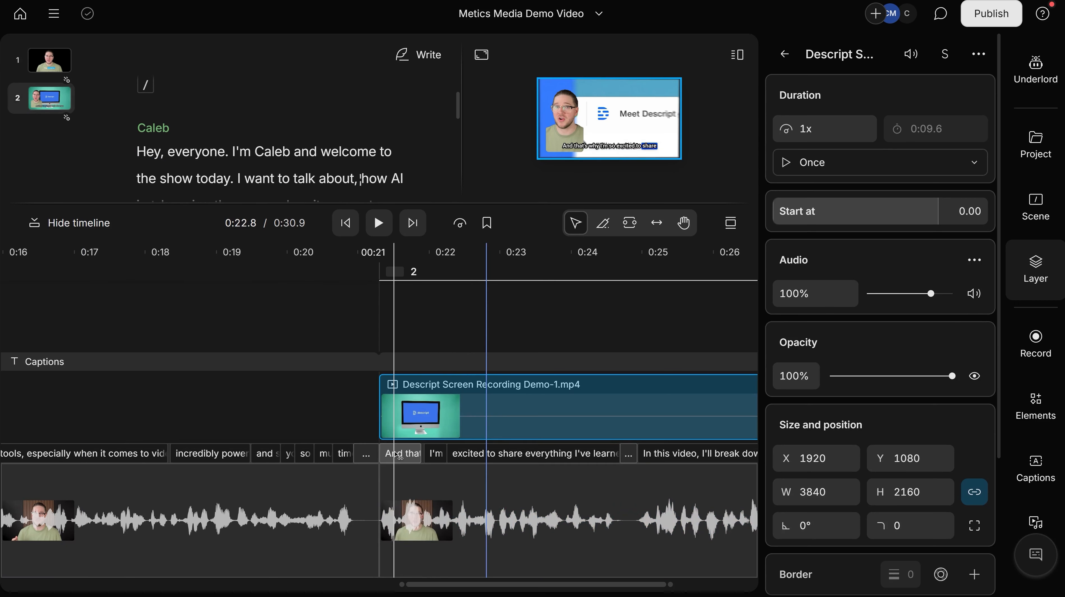
left_click(430, 487)
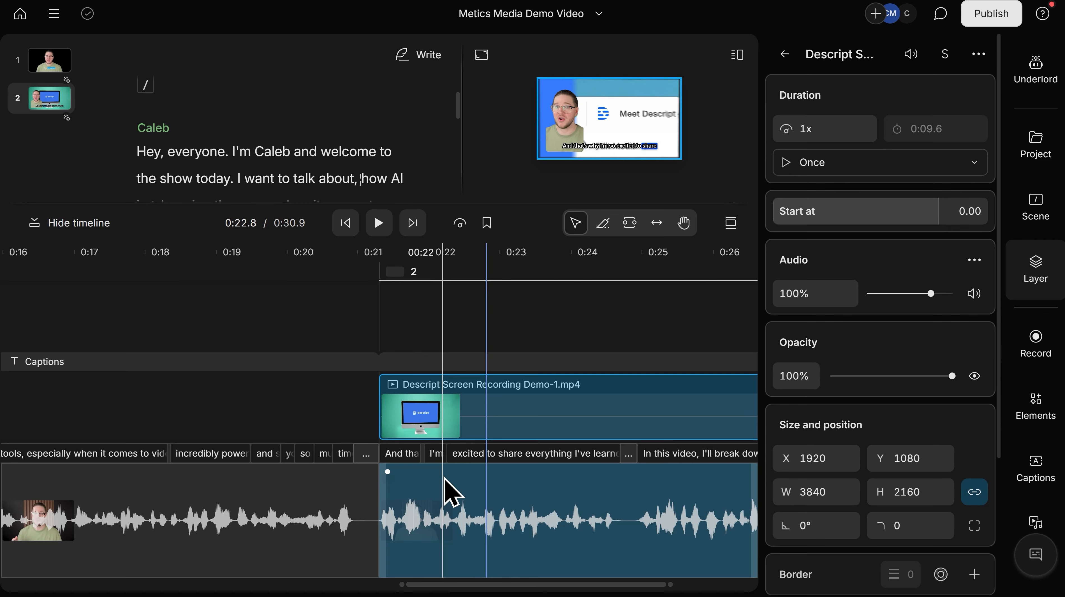
Step: Remove the pause between "time." and "And" on the timeline so scene 2 starts directly after scene 1's last word
scroll(445, 480, "up", 5)
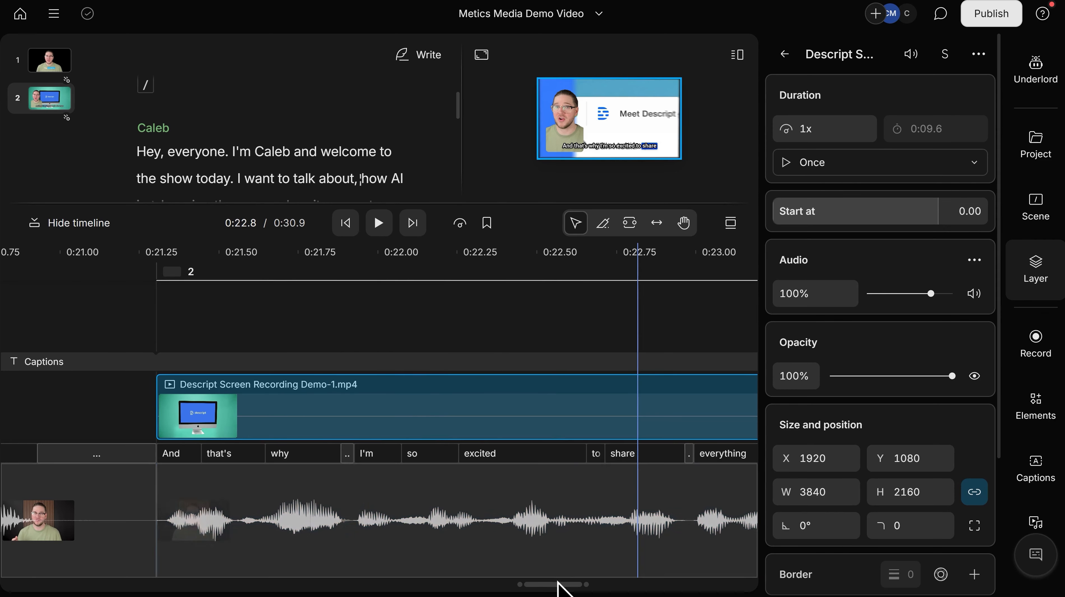
left_click_drag(560, 584, 527, 595)
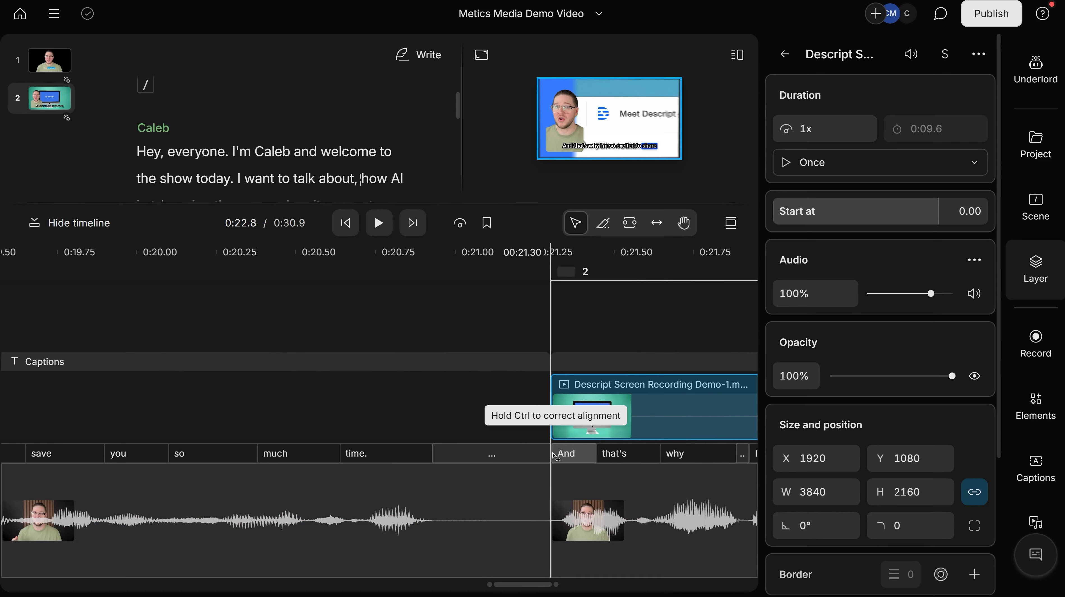
left_click_drag(554, 455, 435, 458)
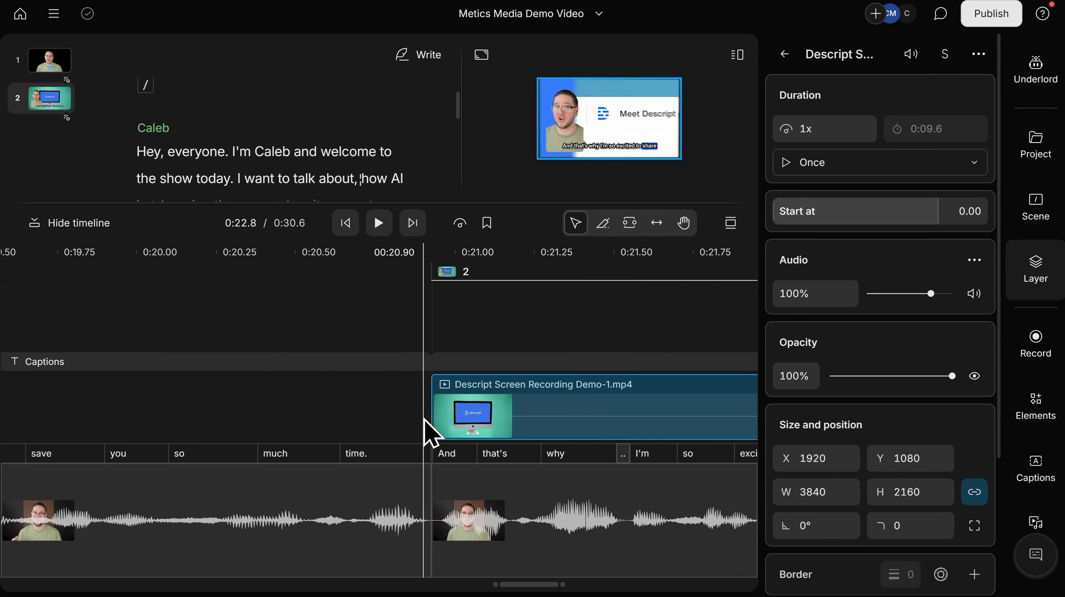
Step: Play back the transition from scene 1 into scene 2 to check the tightened pause
left_click(221, 256)
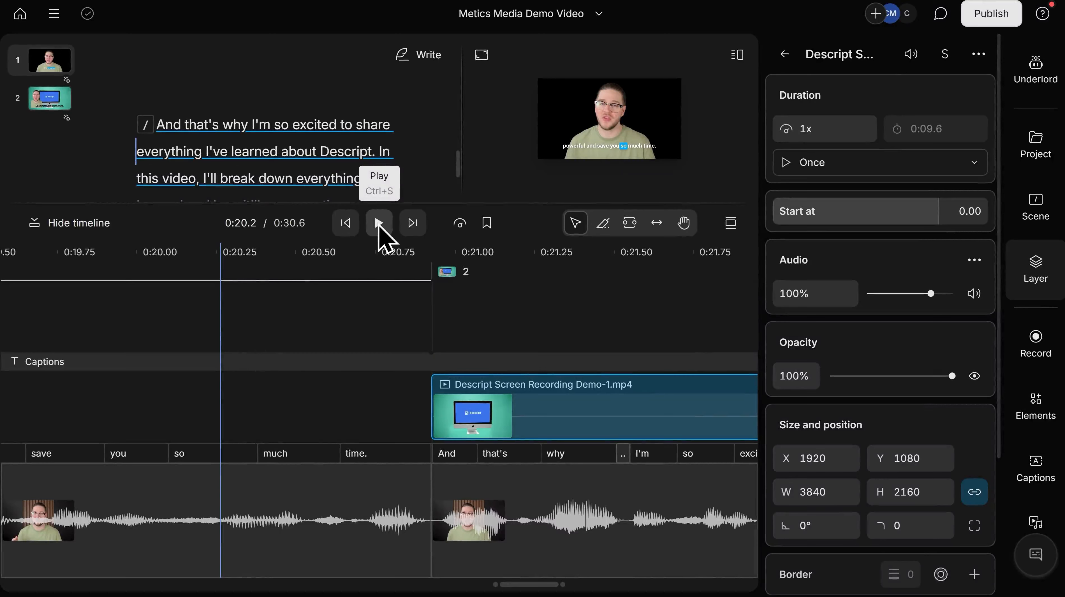
left_click(379, 223)
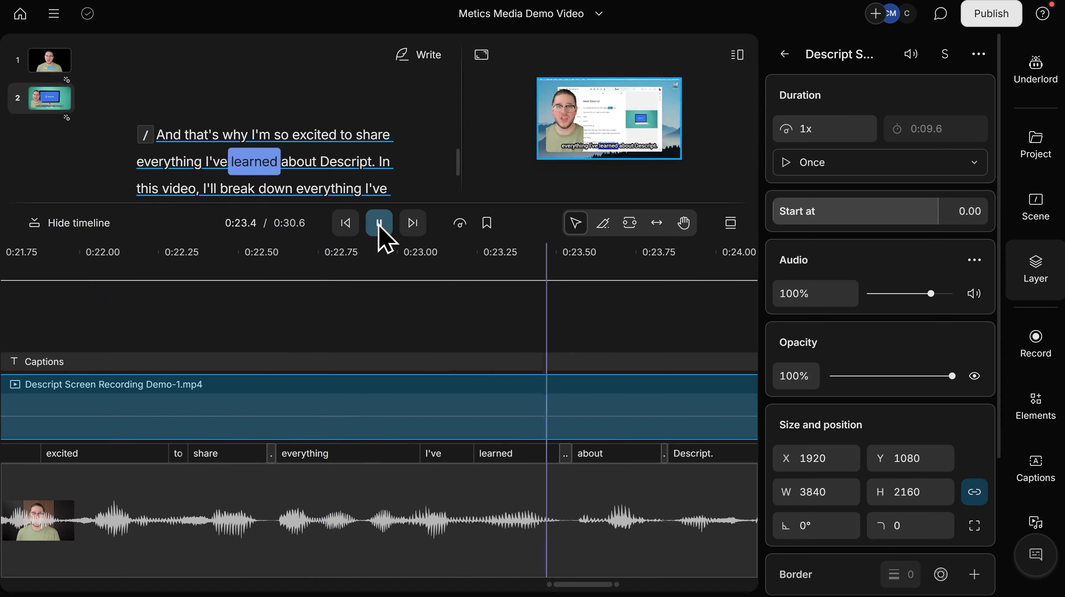
left_click(379, 223)
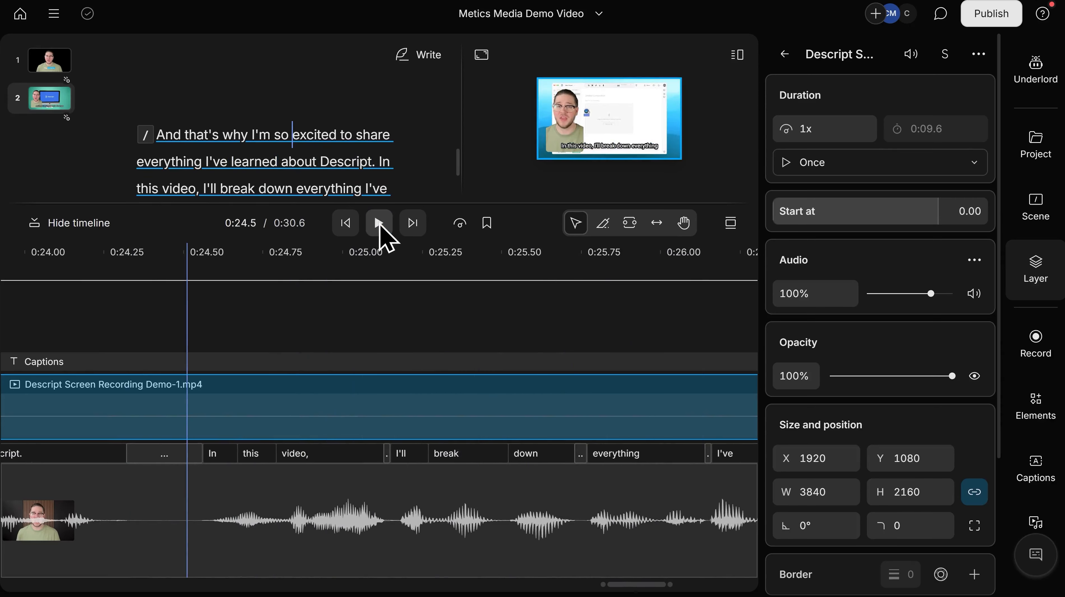
left_click(459, 223)
left_click(459, 223)
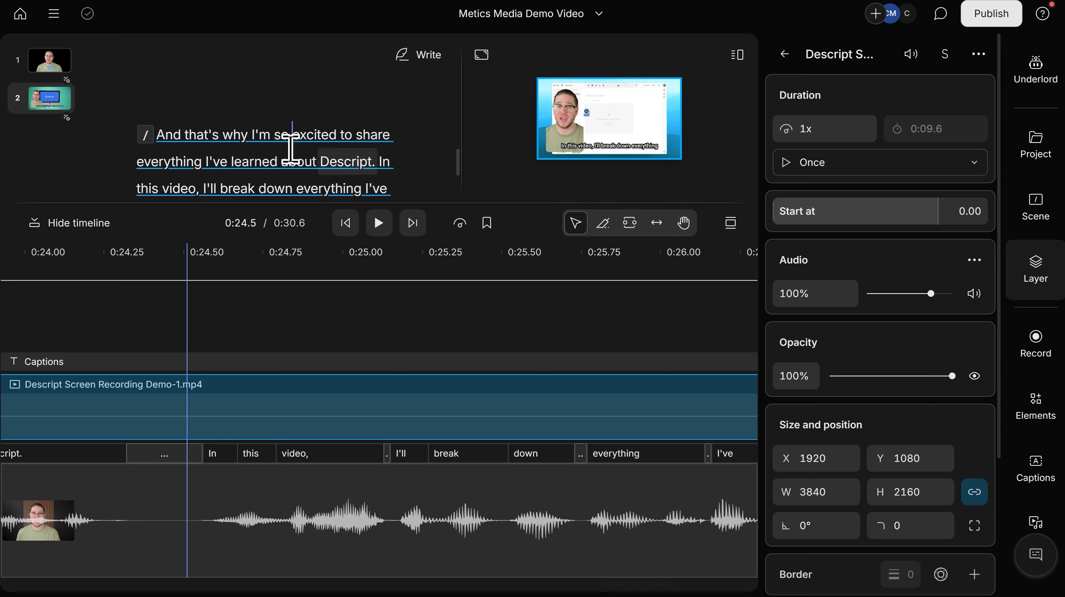
Step: Hide the timeline and open Underlord's Create clips tool for the Metics Media Demo Video
left_click(68, 228)
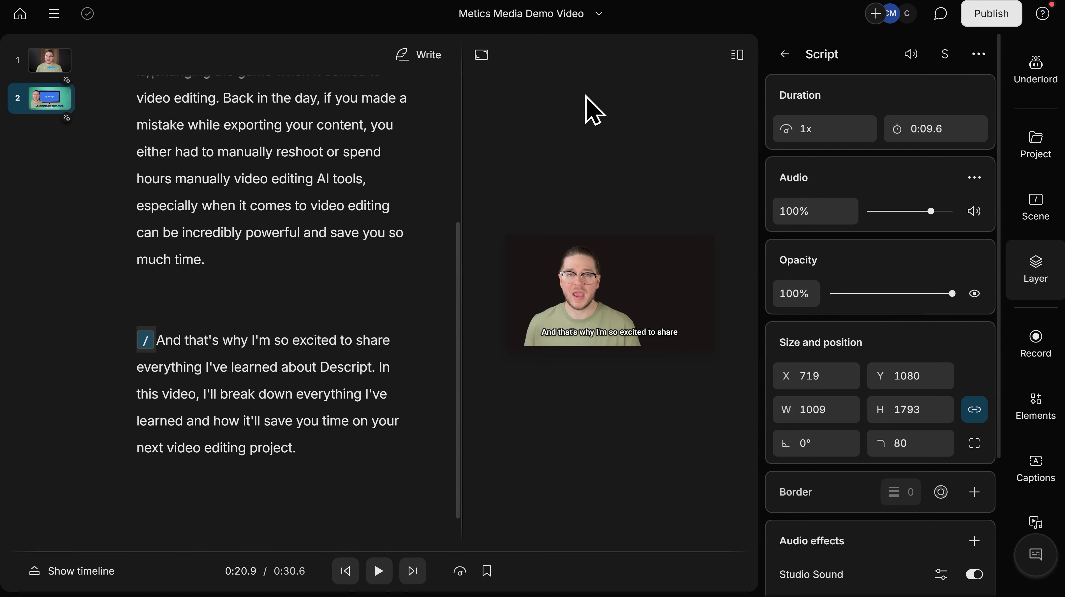
left_click(1029, 72)
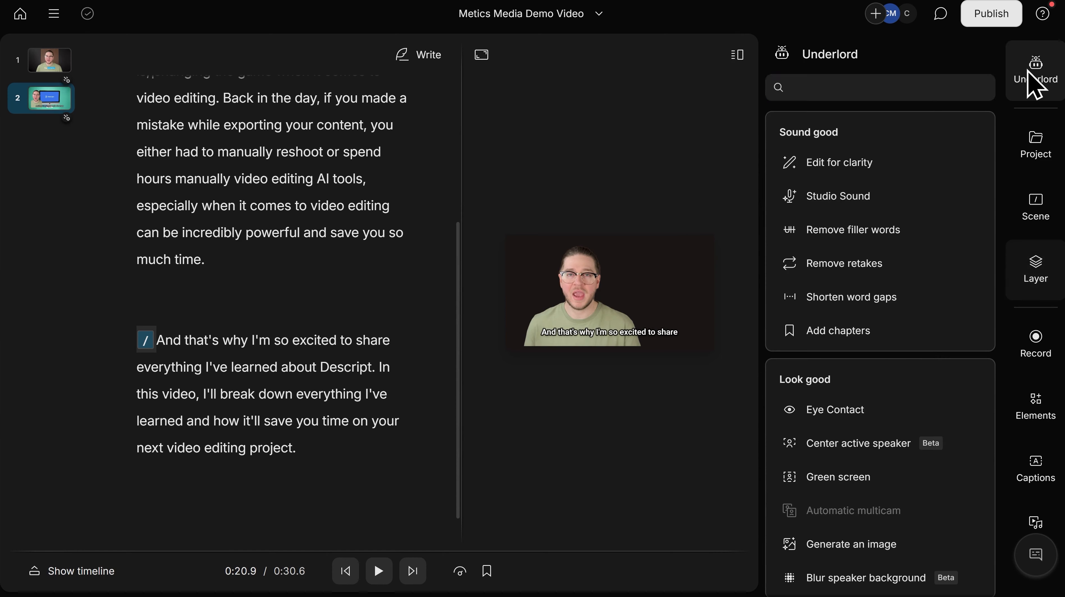
scroll(864, 202, "down", 3)
scroll(863, 209, "down", 4)
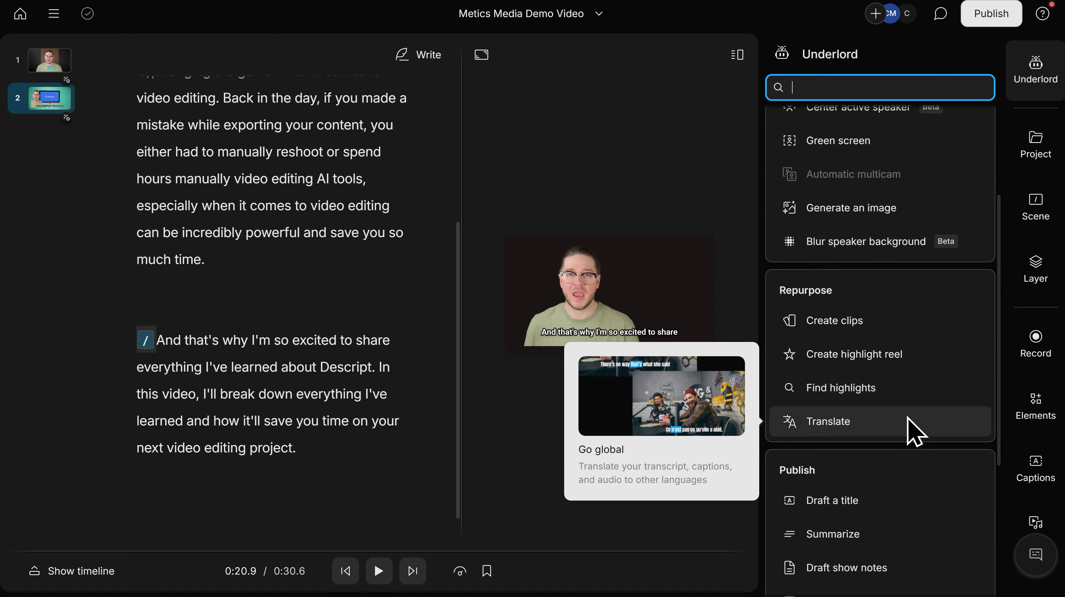
left_click(893, 332)
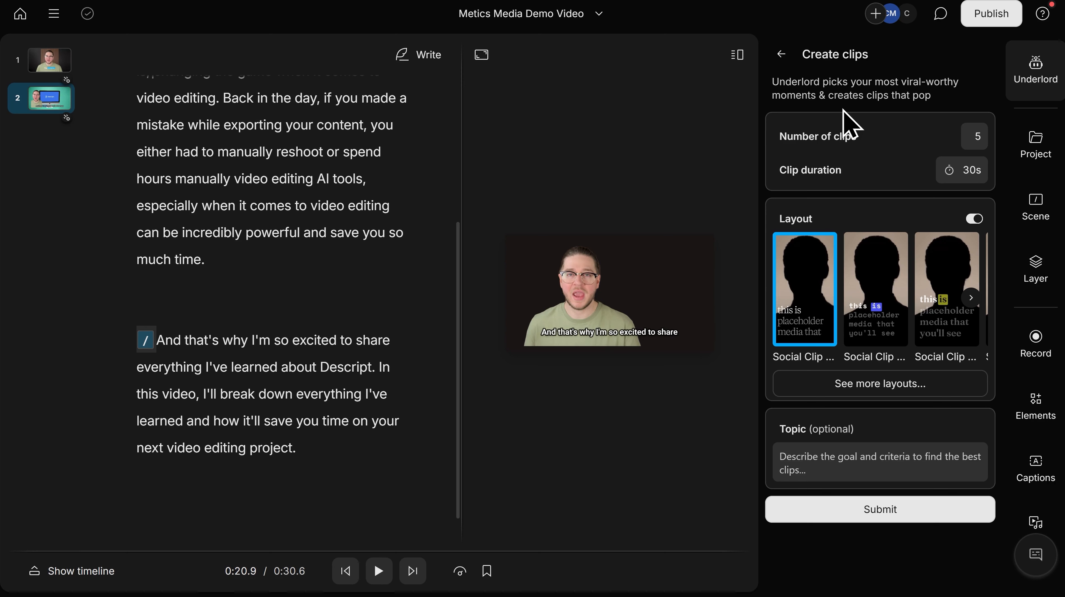
Step: Set the number of clips to create to 2 and the clip duration to 10 seconds
left_click(977, 137)
type("2")
left_click(969, 173)
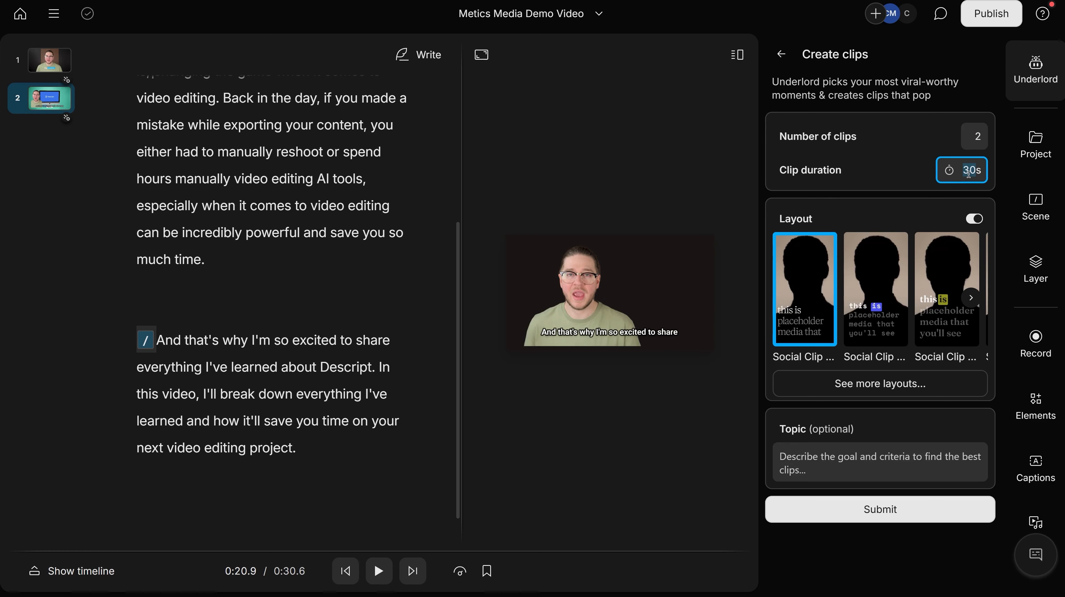
type("10")
Step: Generate the clips using the Social Clip layout with orange word highlighting, and accept the generated result
left_click(971, 299)
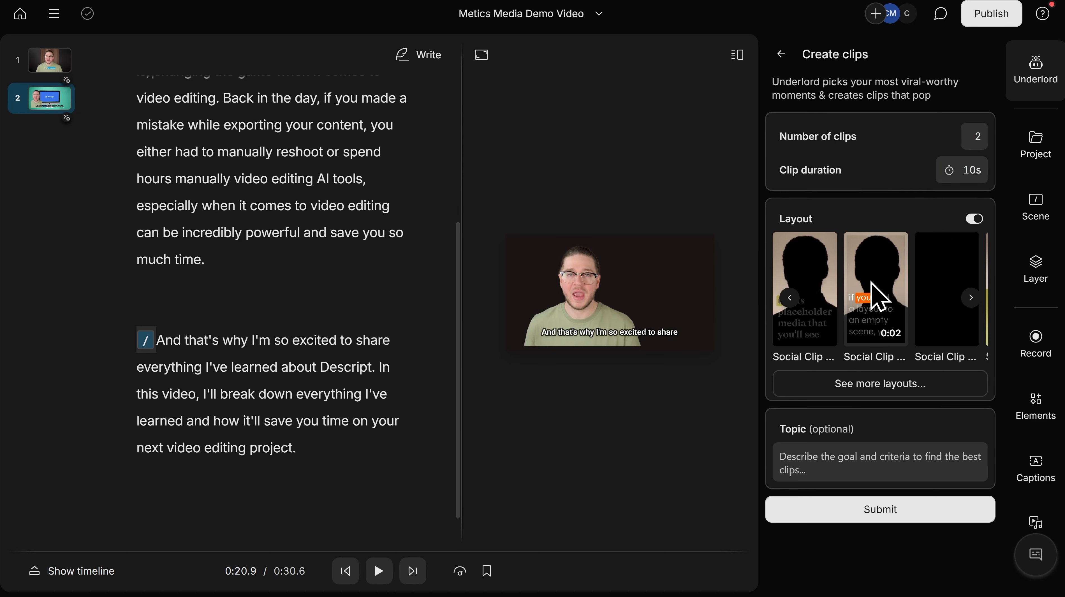
left_click(873, 294)
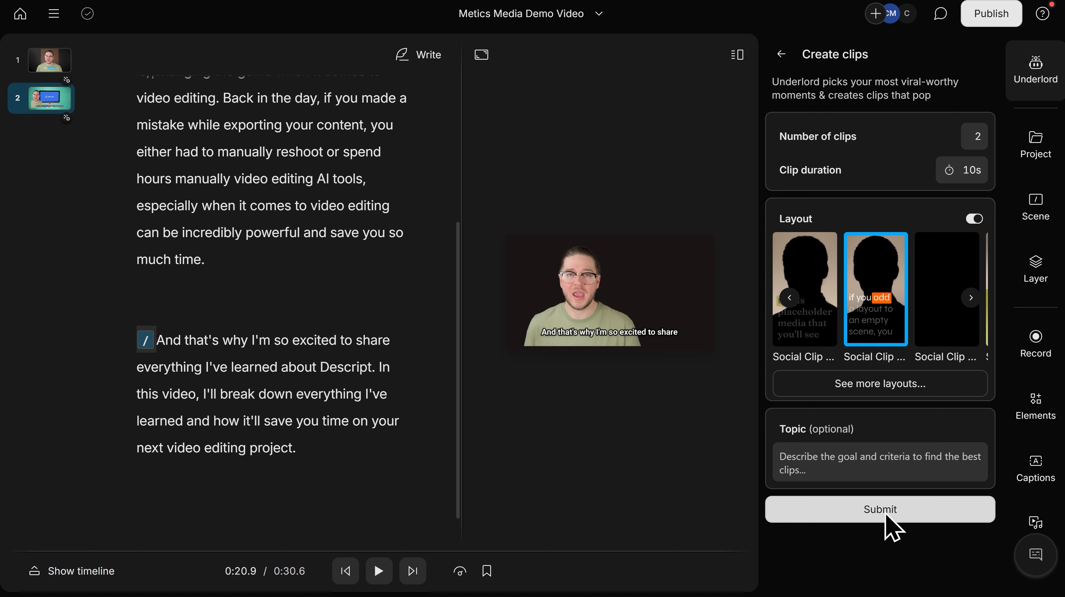
left_click(892, 519)
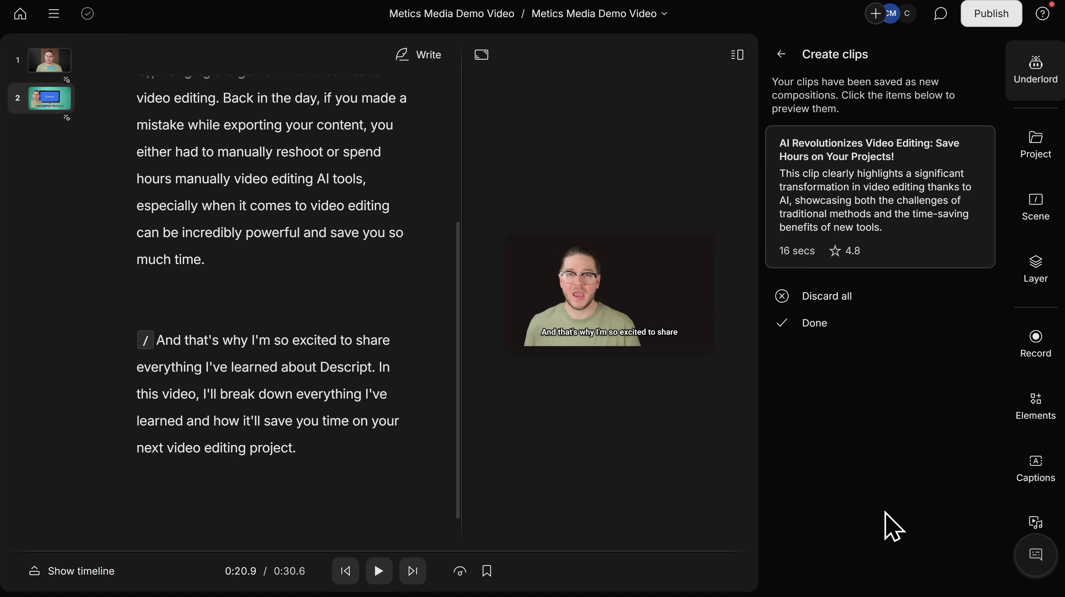
mouse_move(904, 205)
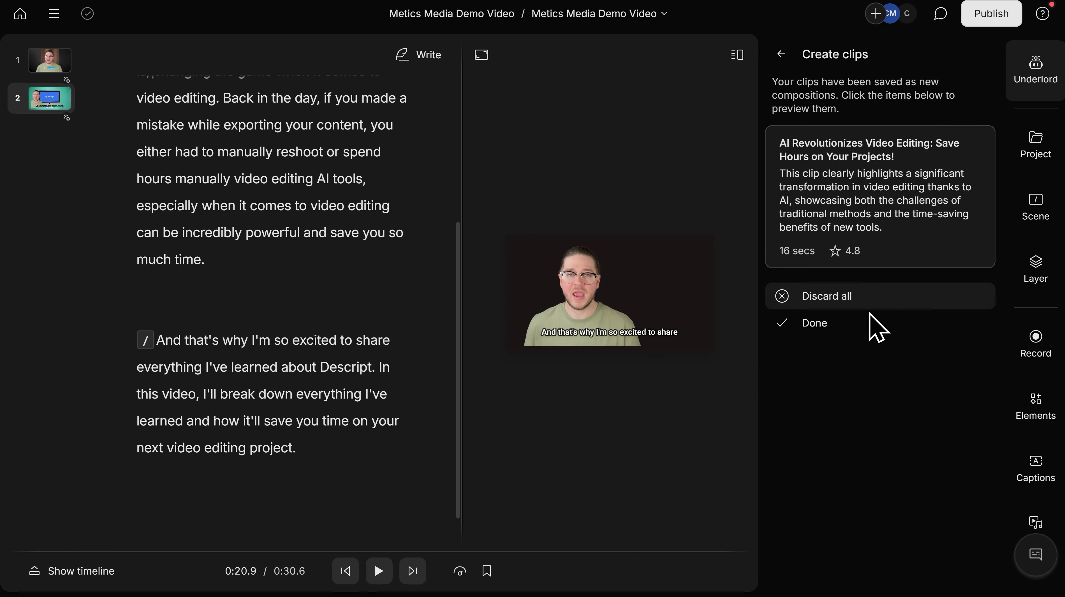
left_click(828, 325)
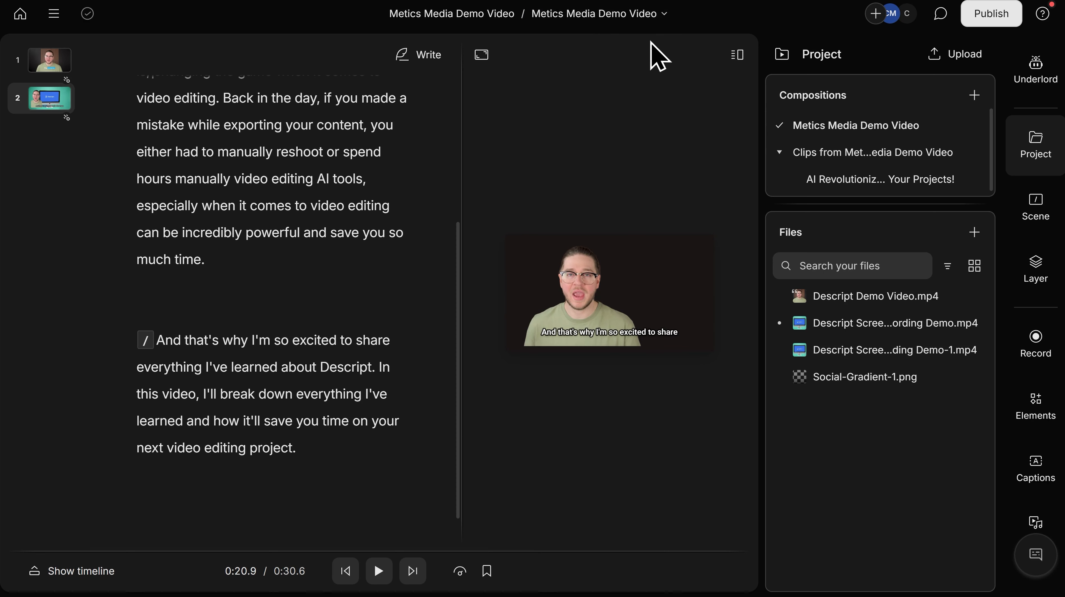
Step: Open the composition "AI Revolutionizes Video Editing: Save Hours on Your Projects!" and play back its opening part
left_click(654, 19)
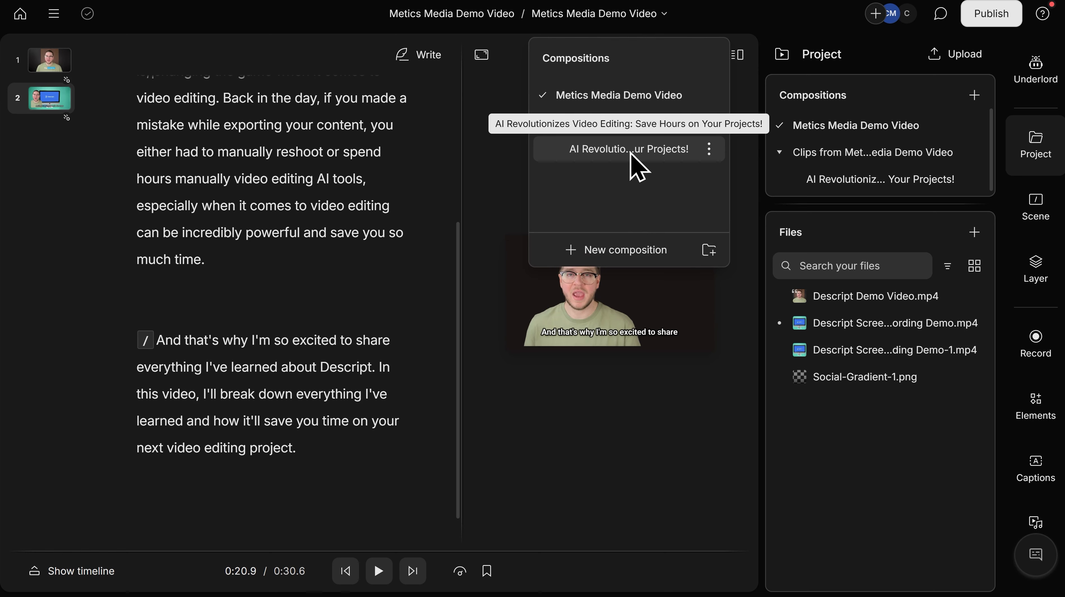
left_click(637, 167)
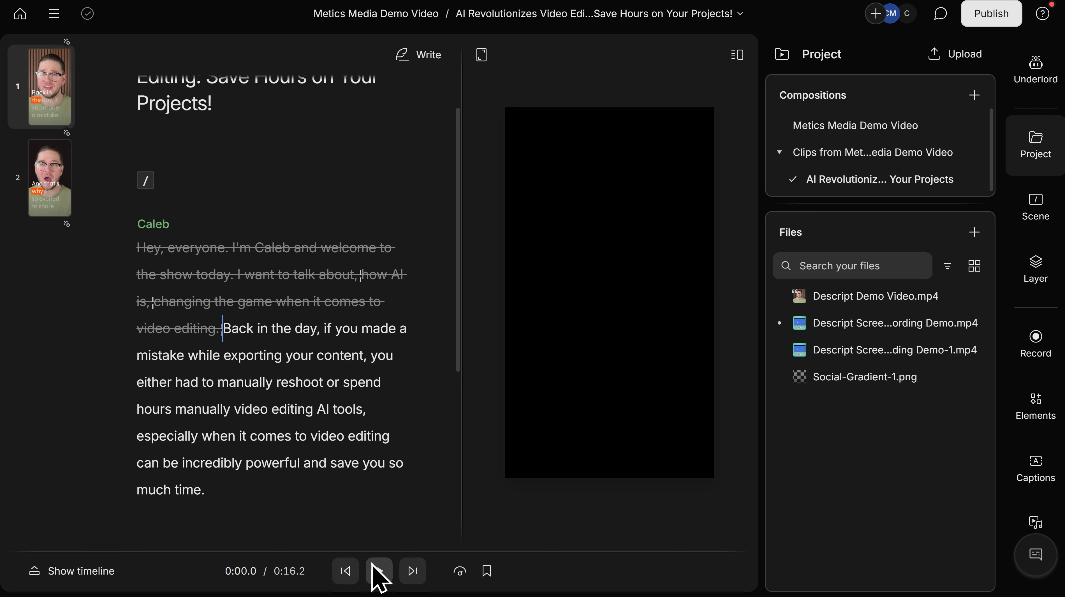
left_click(378, 573)
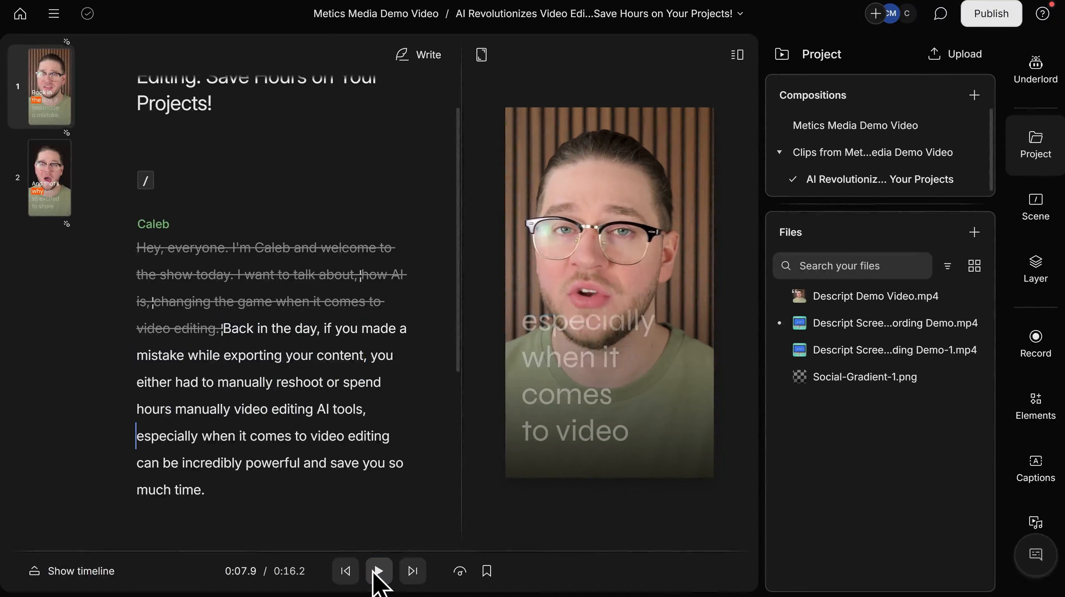
left_click(376, 572)
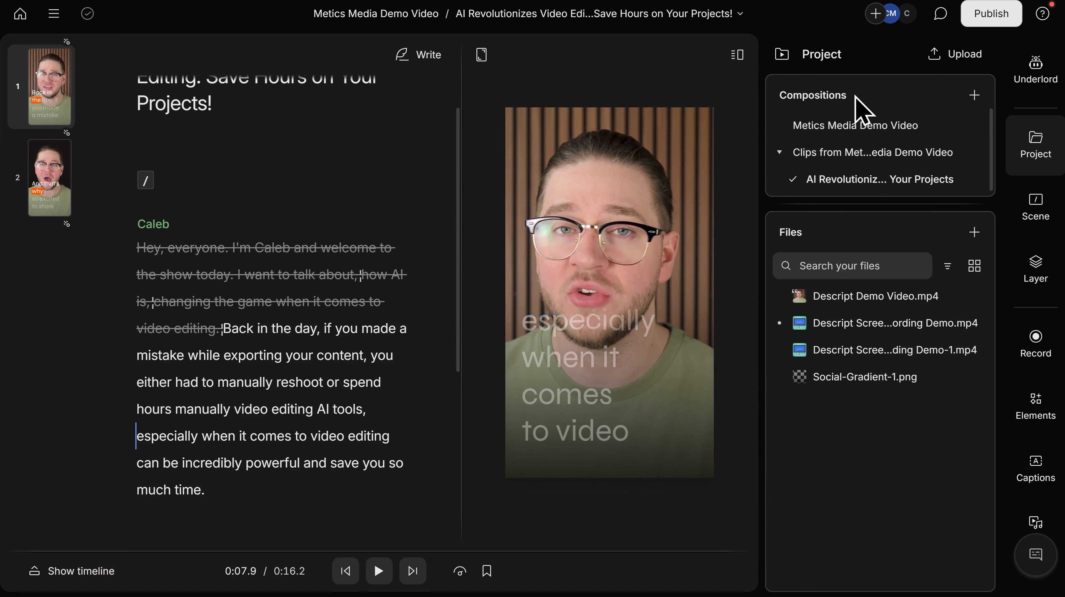
Step: Return to the Metics Media Demo Video composition and review Underlord's Repurpose, Publish and Write tools, including Translate, Draft YouTube description and Rewrite
left_click(862, 128)
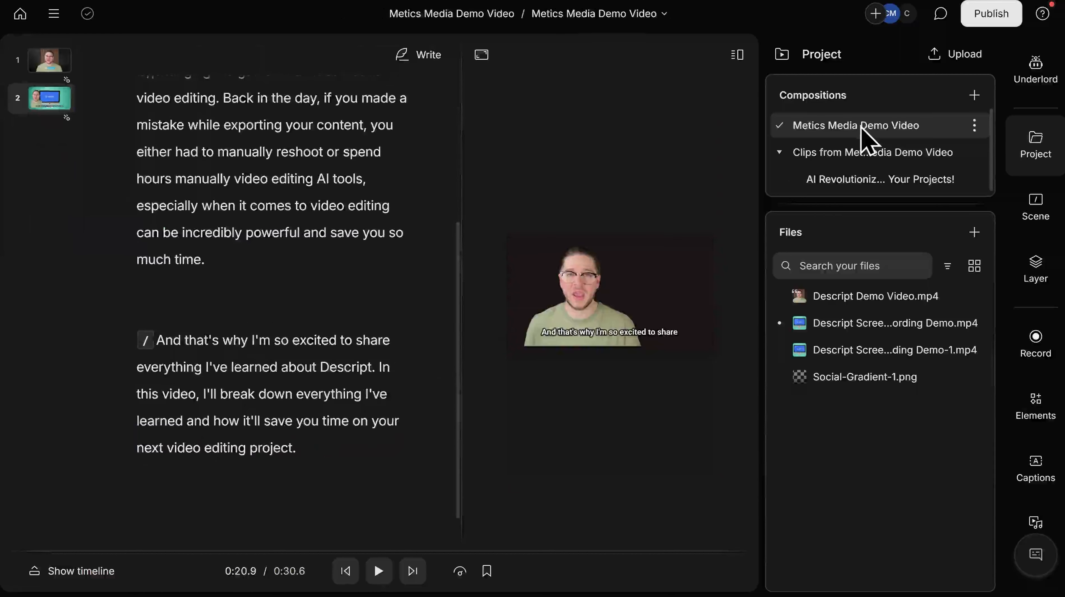
left_click(1043, 78)
scroll(890, 205, "down", 9)
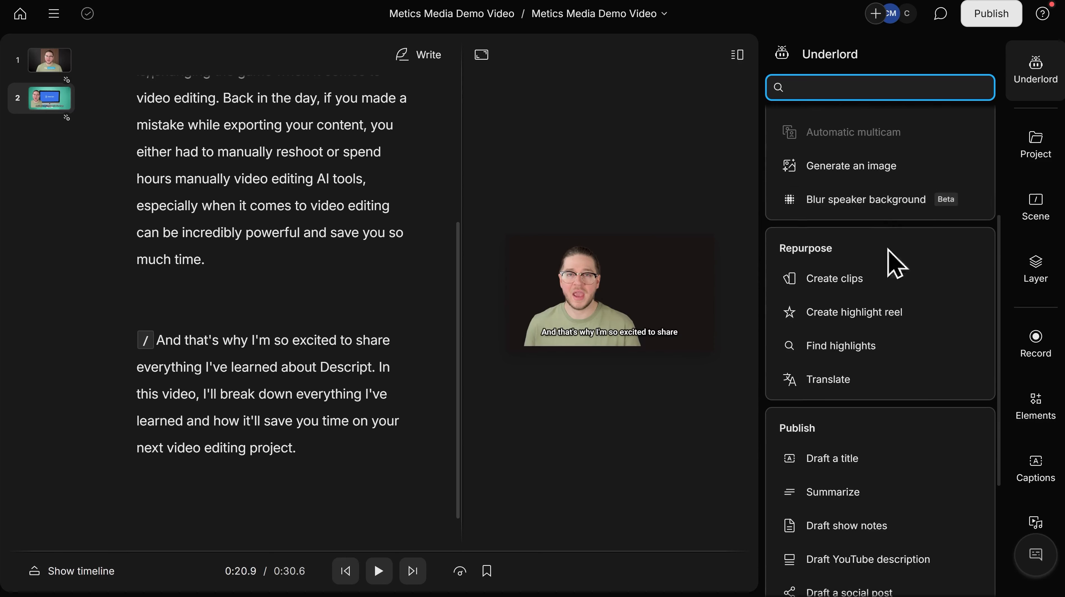
mouse_move(879, 313)
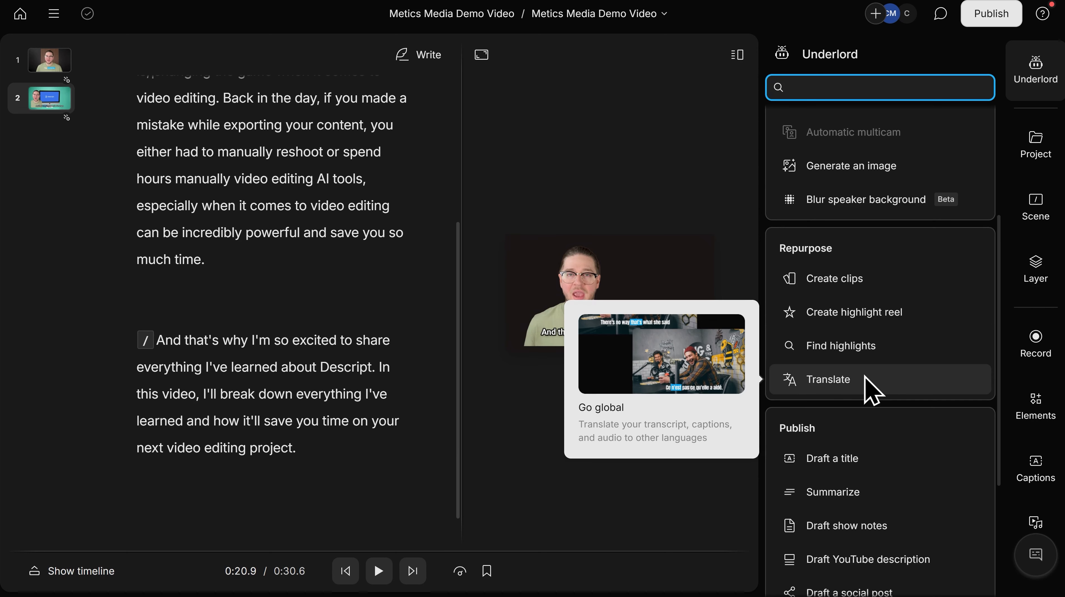
scroll(868, 389, "down", 1)
scroll(838, 386, "down", 2)
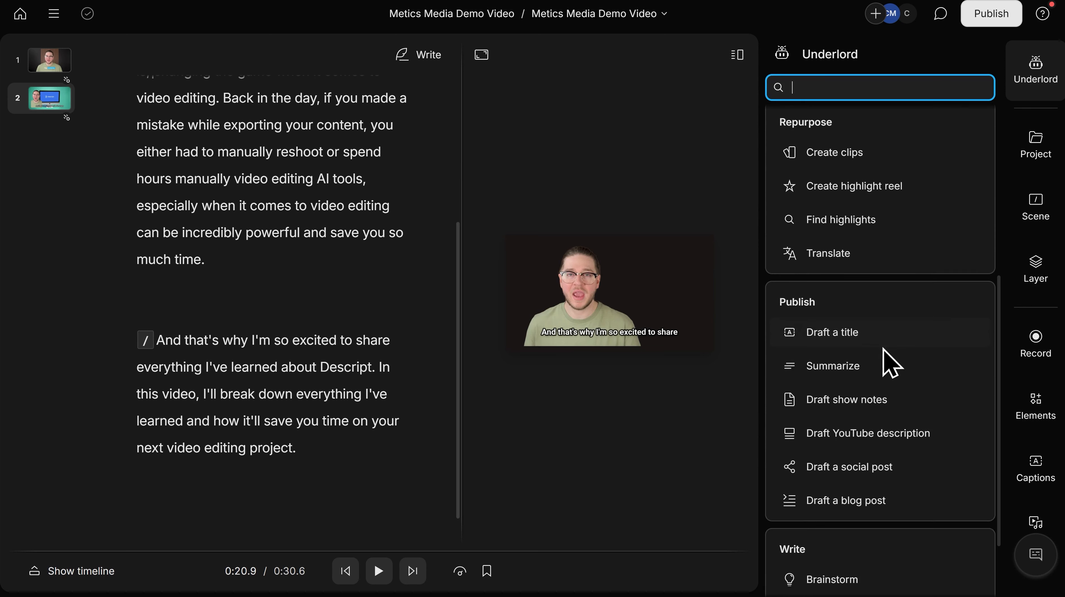
mouse_move(881, 337)
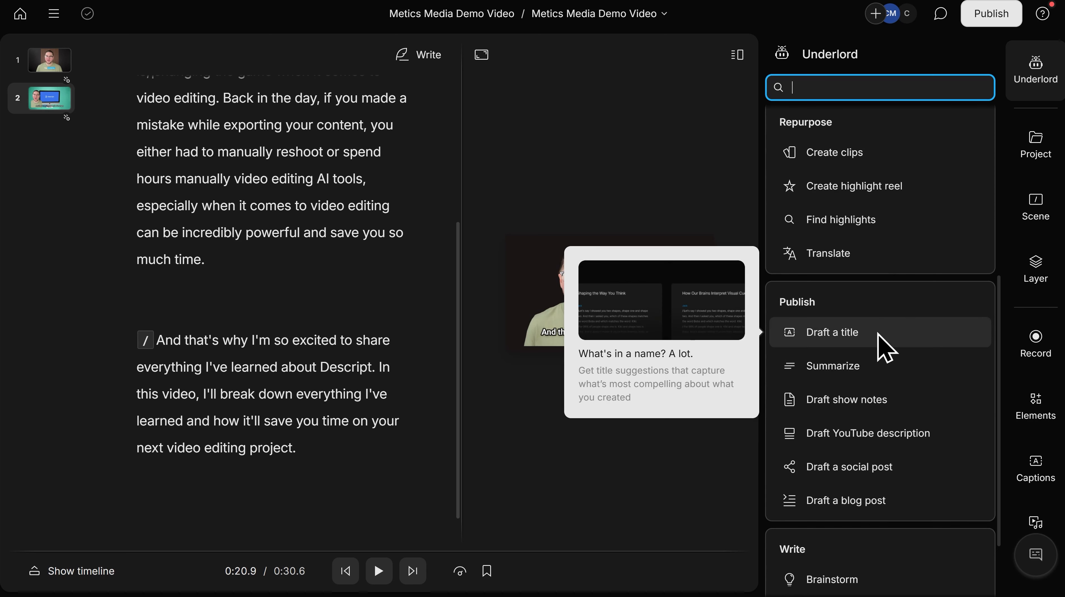
mouse_move(888, 361)
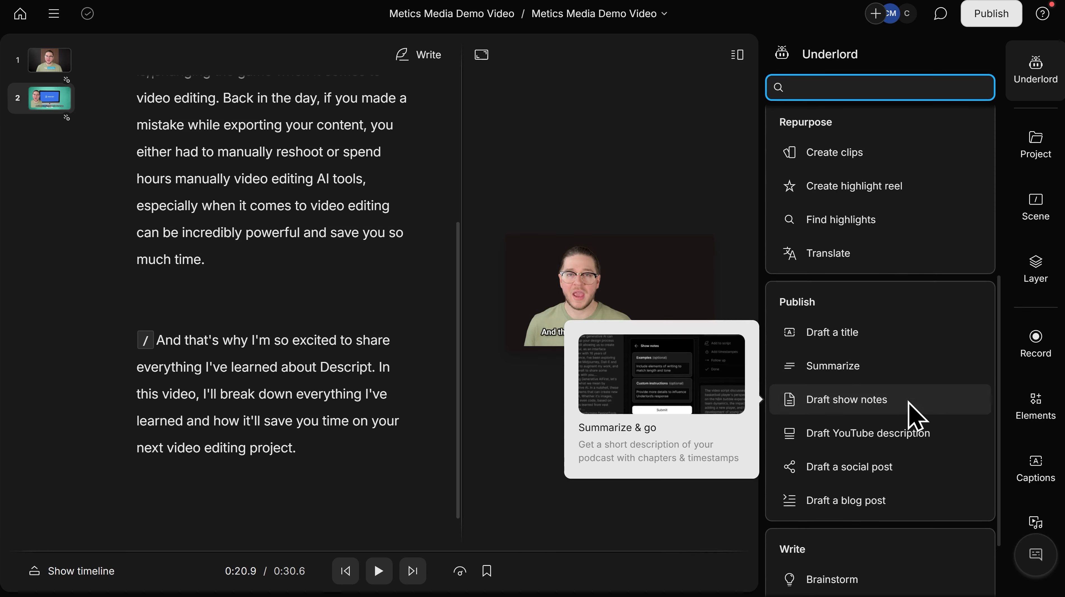
mouse_move(952, 435)
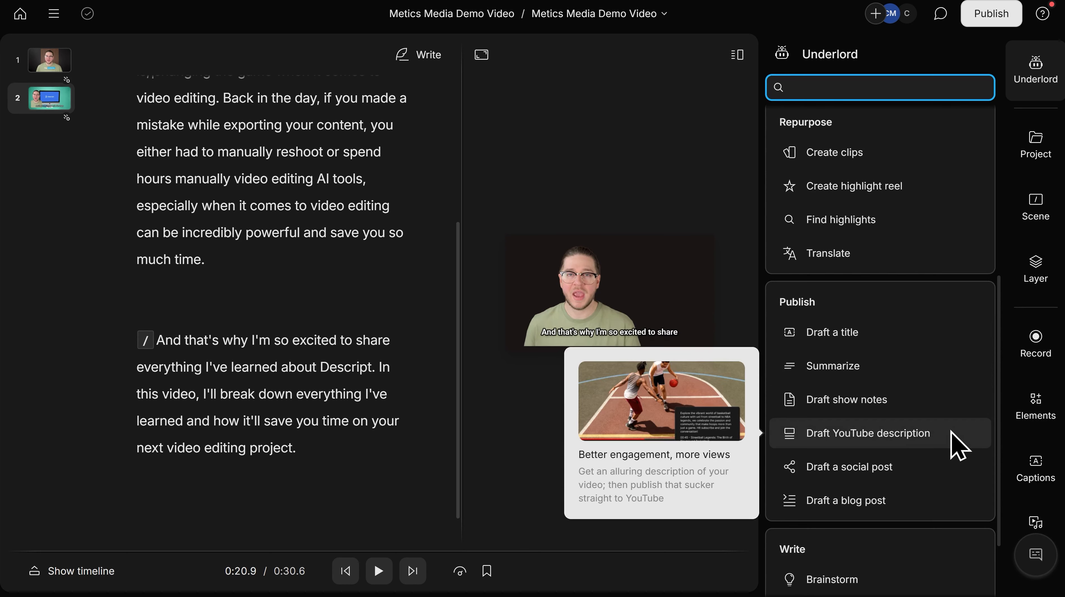
mouse_move(908, 507)
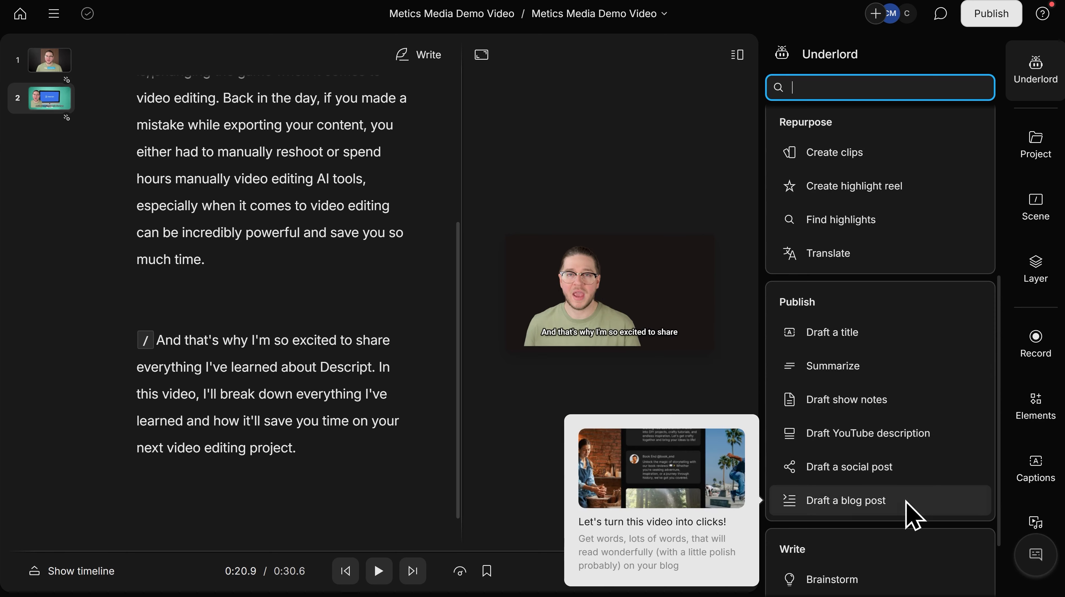
scroll(895, 510, "down", 1)
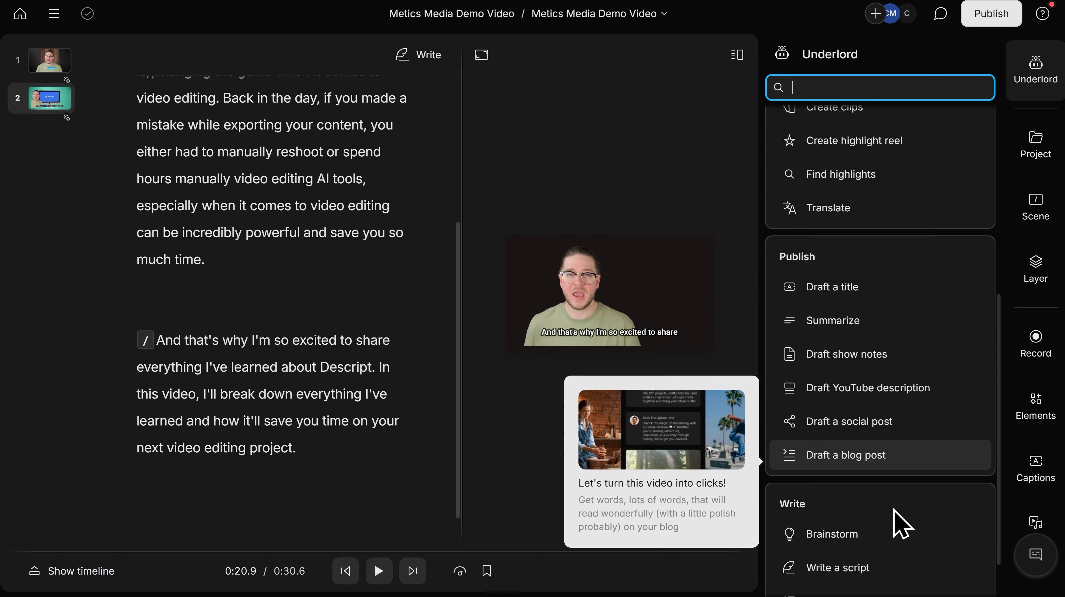
scroll(894, 509, "down", 1)
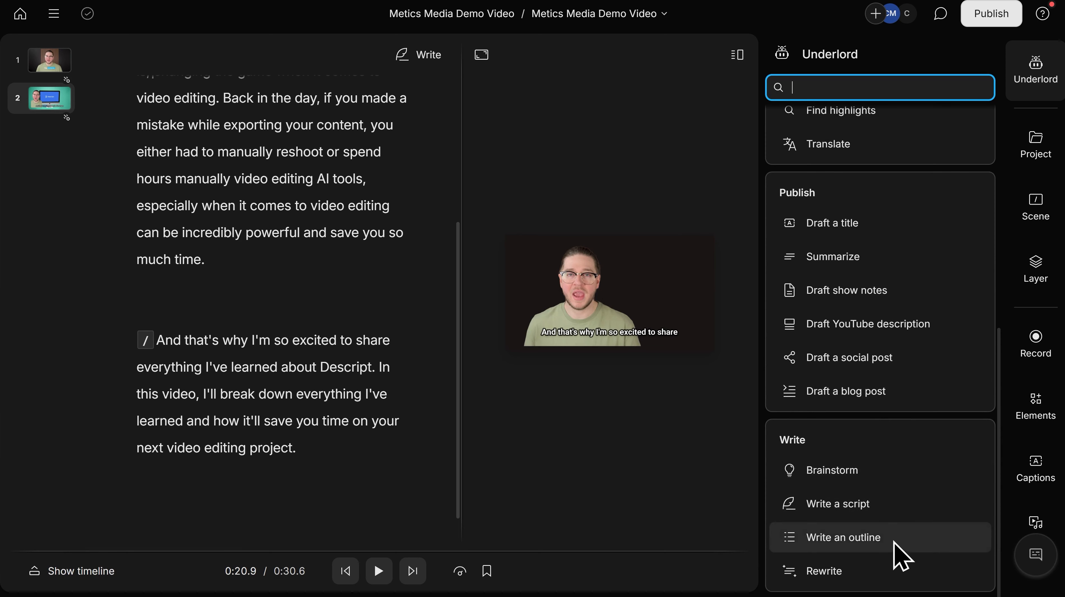
mouse_move(883, 585)
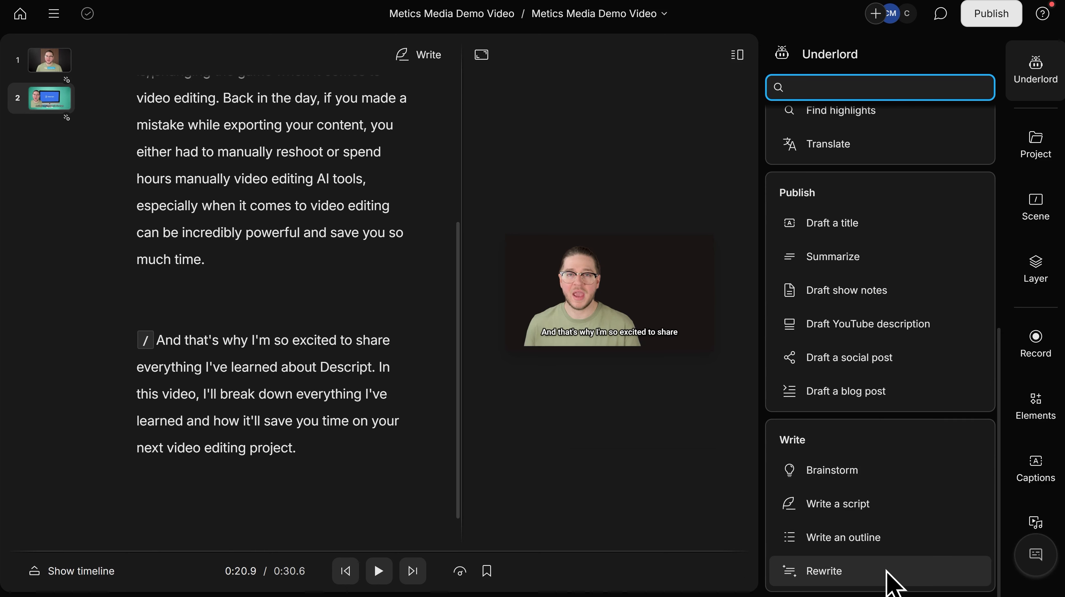
mouse_move(887, 571)
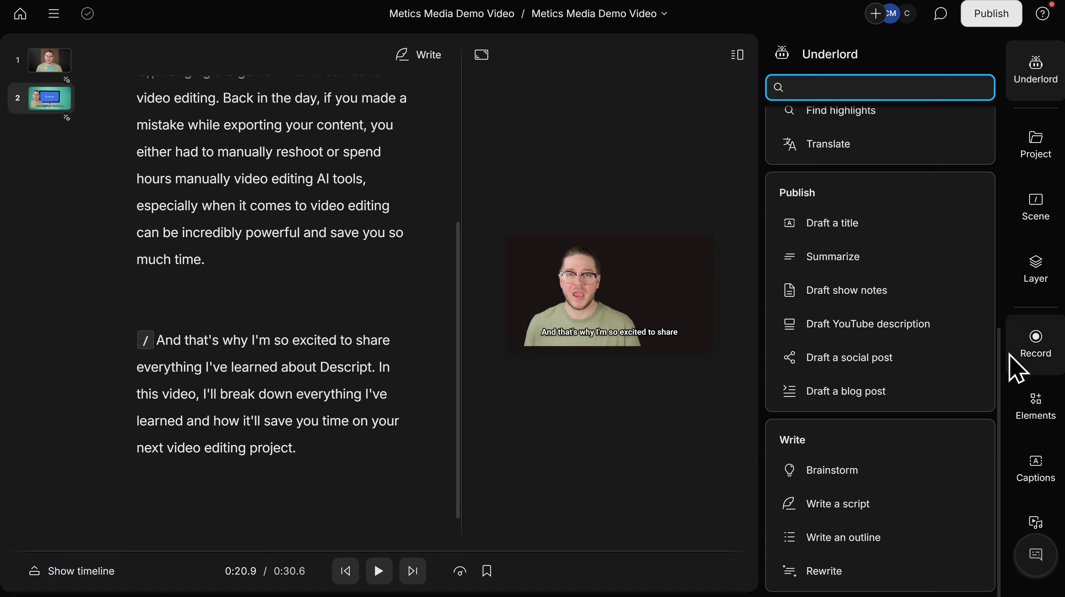
Step: Examine the recording options and browse the Elements library from text and basic shapes through waveforms, progress bars and annotations to overlays and frames
left_click(1034, 338)
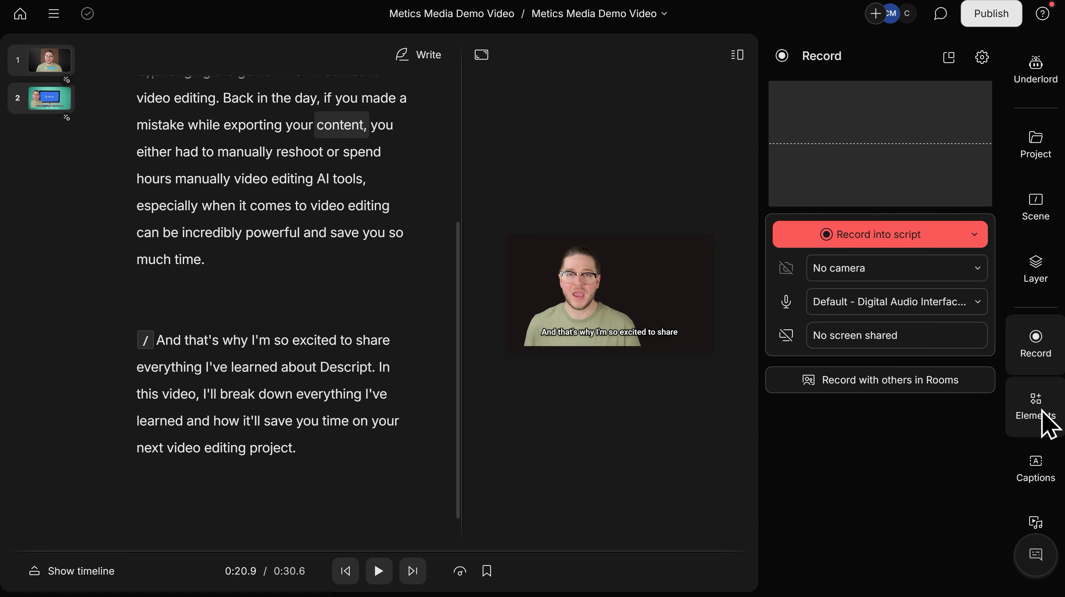
left_click(1050, 423)
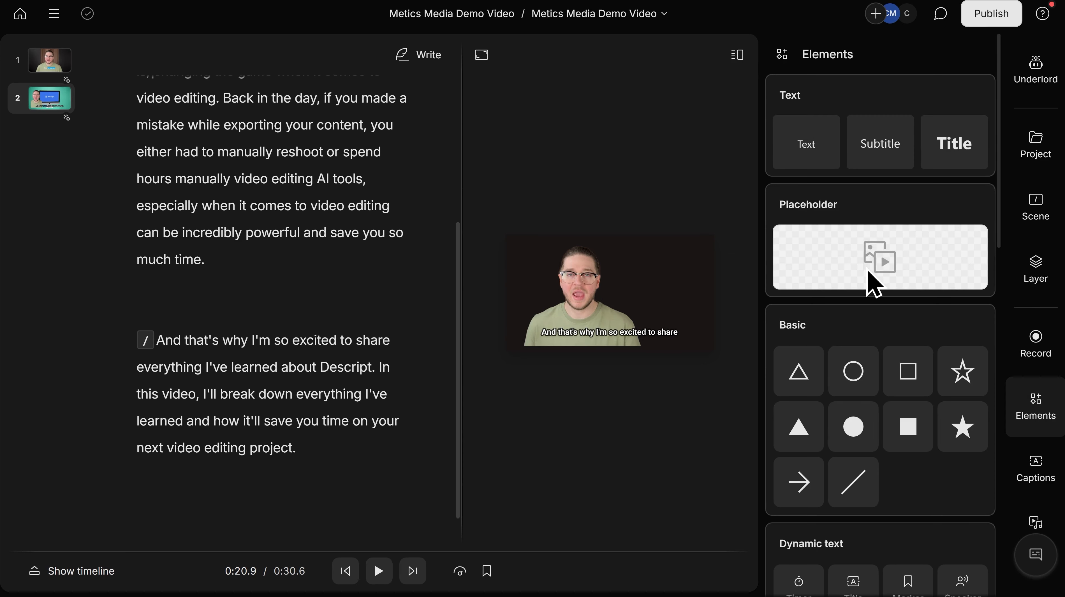
scroll(875, 380, "down", 6)
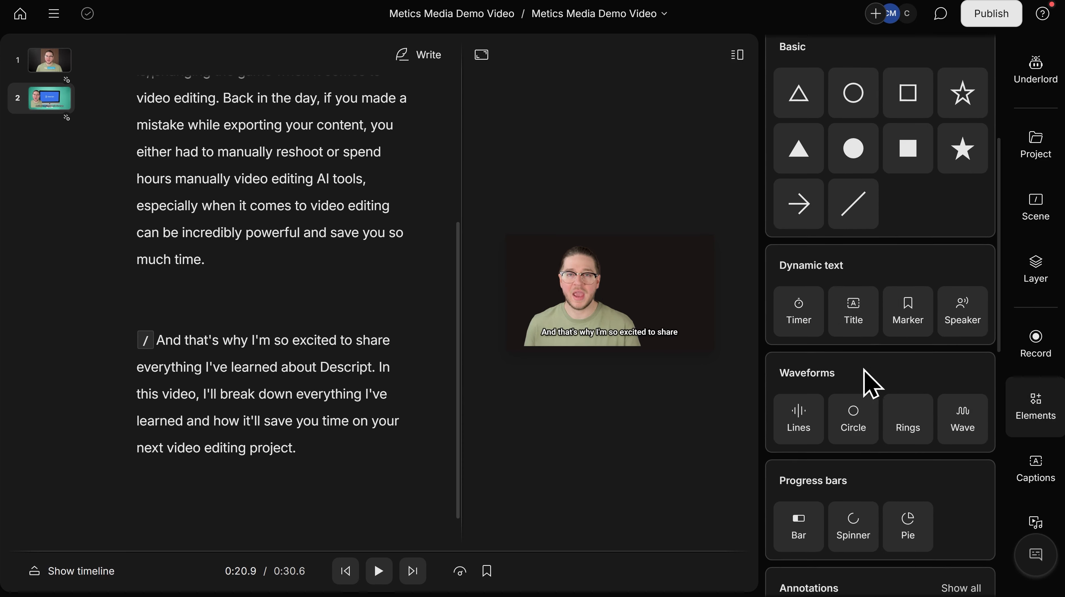
scroll(872, 383, "down", 2)
scroll(872, 374, "down", 3)
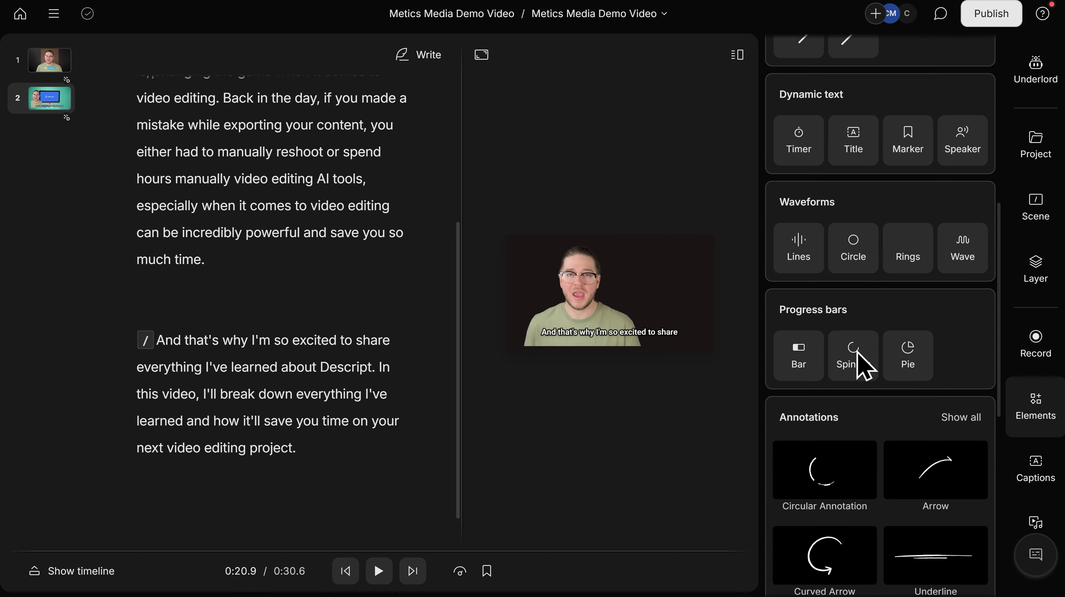
scroll(862, 370, "down", 7)
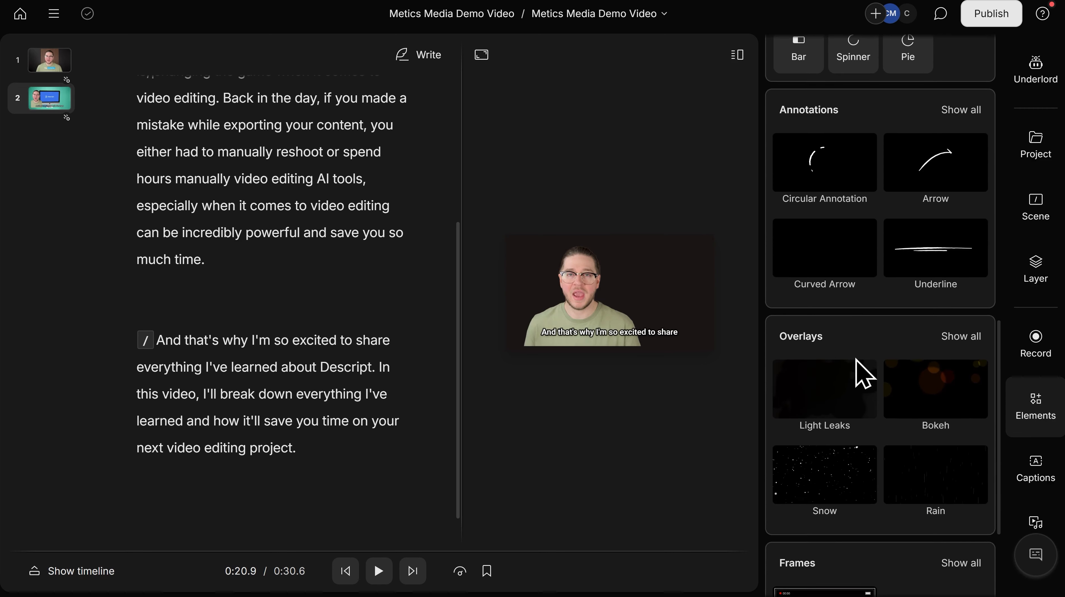
scroll(862, 373, "down", 4)
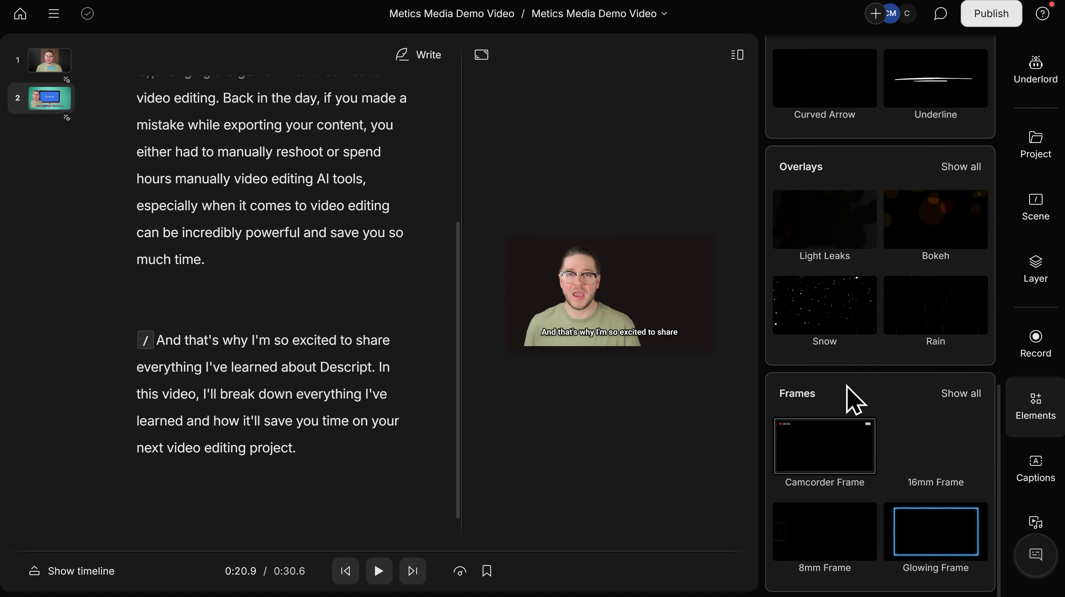
scroll(849, 389, "up", 8)
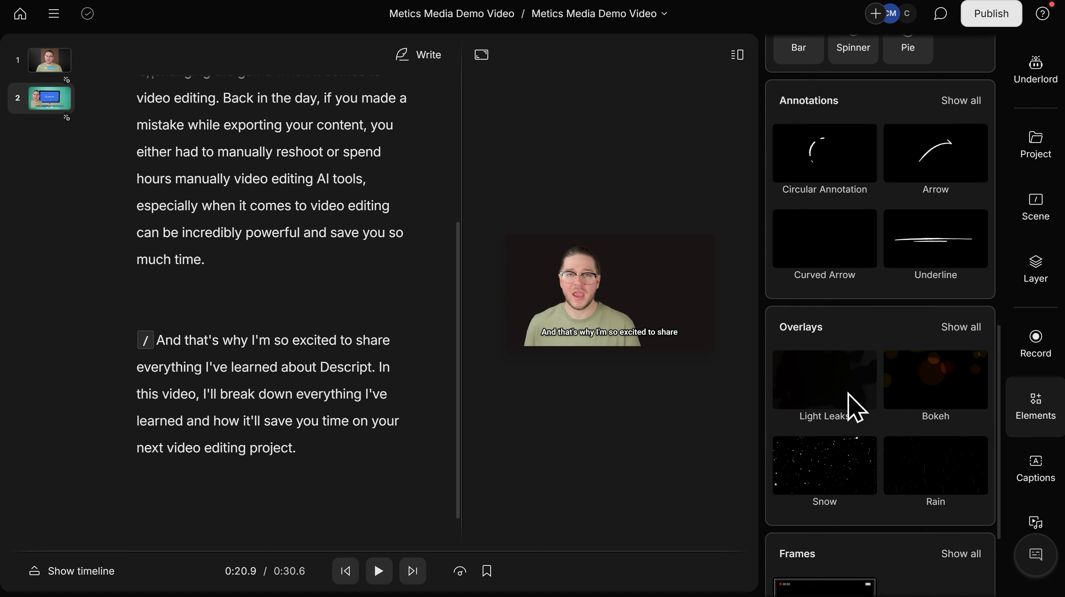
scroll(859, 400, "up", 8)
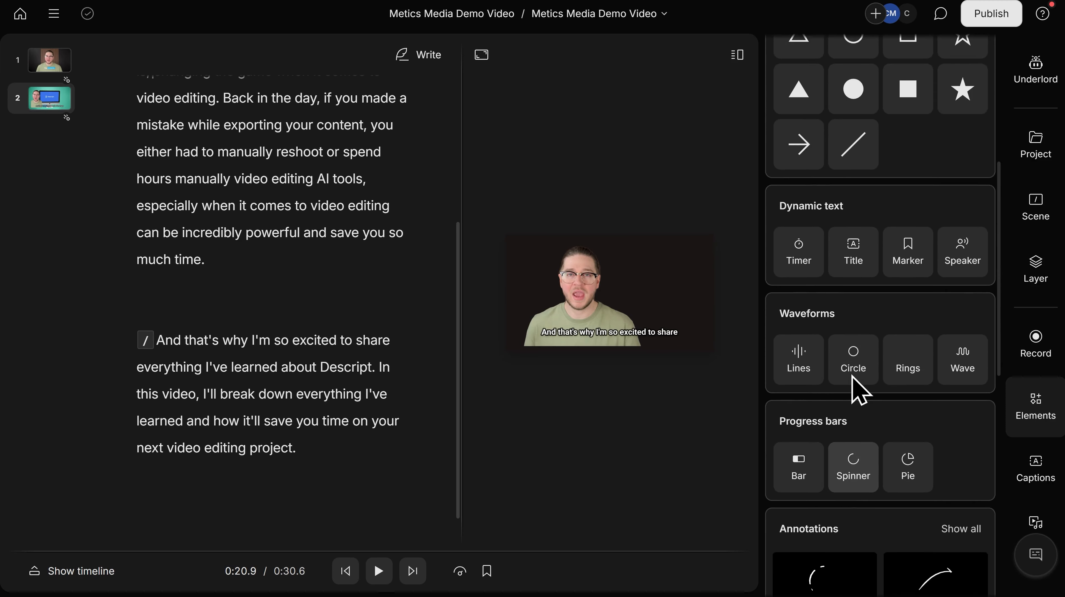
scroll(858, 387, "up", 6)
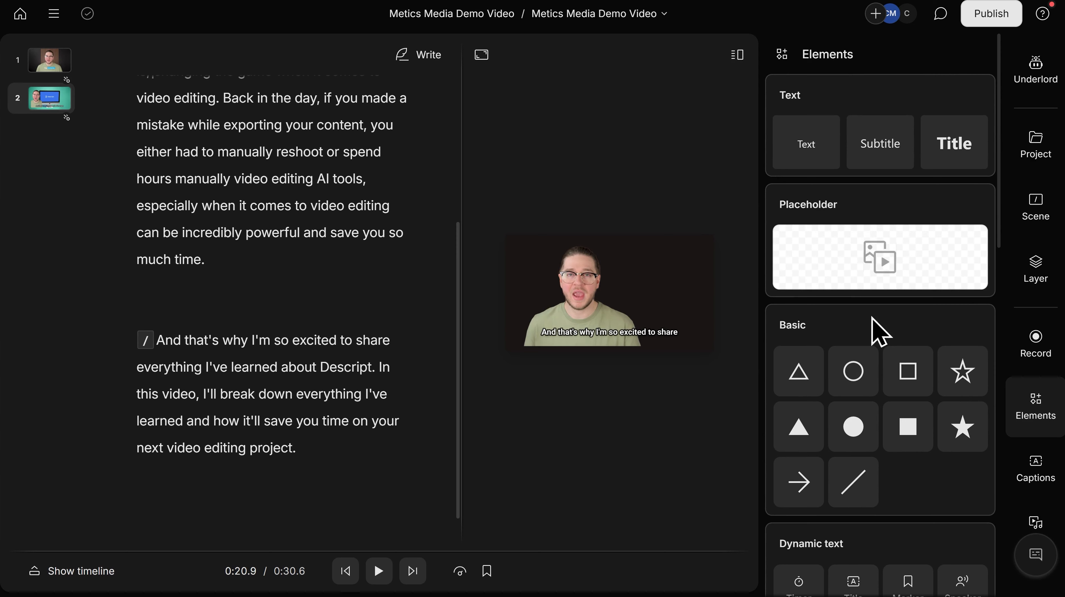
Step: Browse the stock library's visuals, from videos and GIPHY GIFs to images and stickers, and its music and sound effects
left_click(1054, 518)
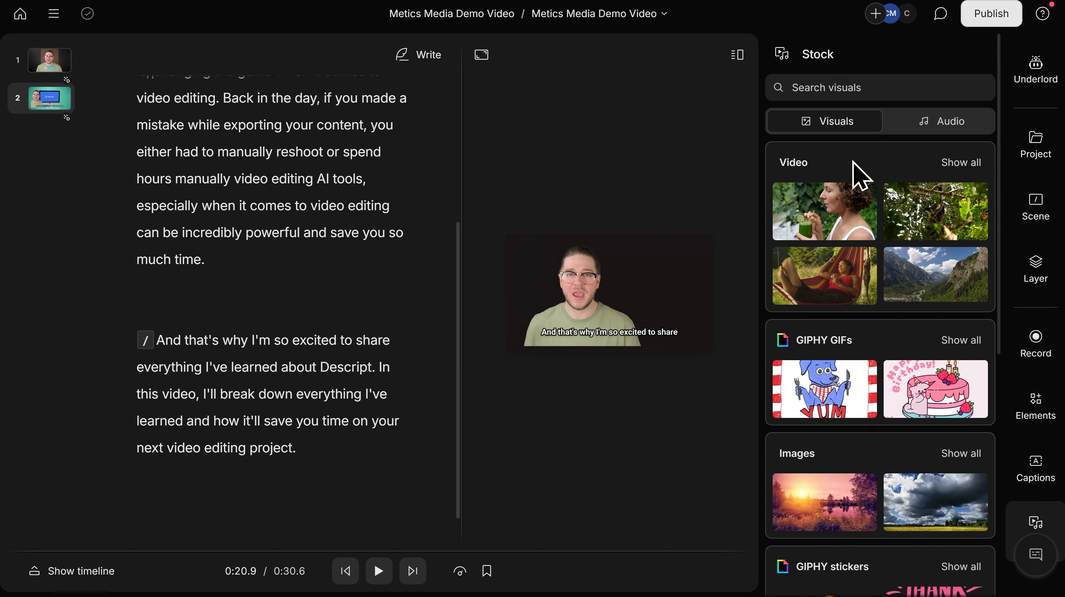
scroll(861, 188, "down", 4)
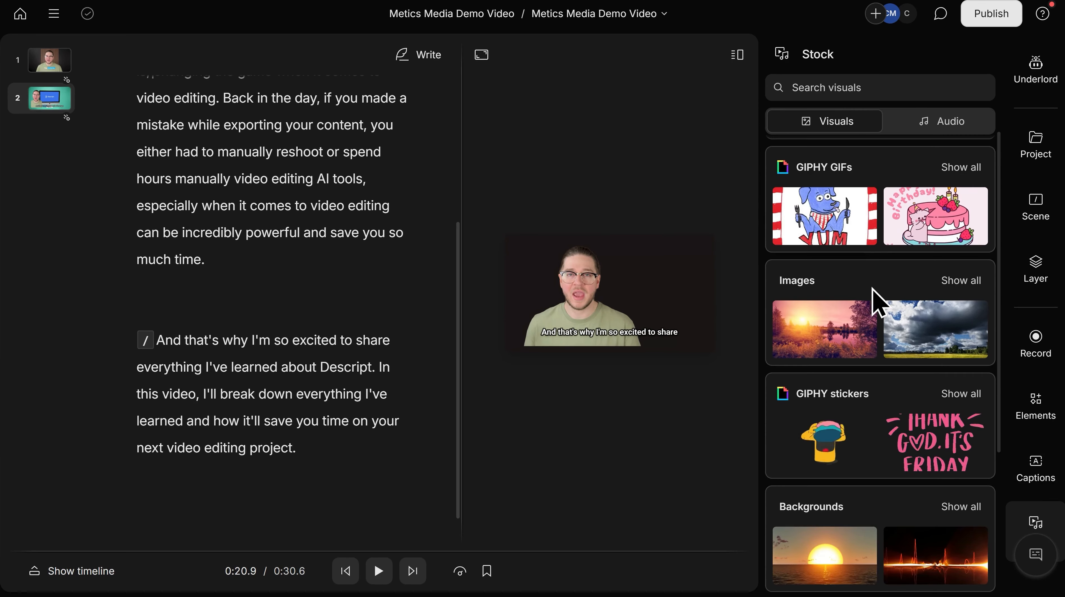
left_click(924, 127)
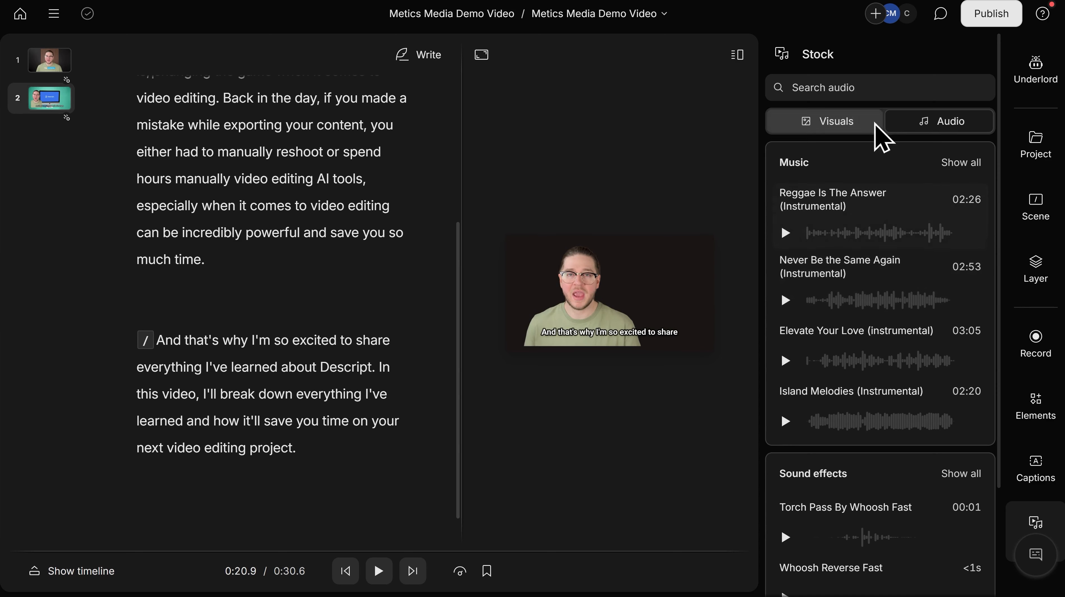
Step: Open the publishing options for the Metics Media Demo Video and review the available destinations, such as YouTube and Google Drive
left_click(991, 14)
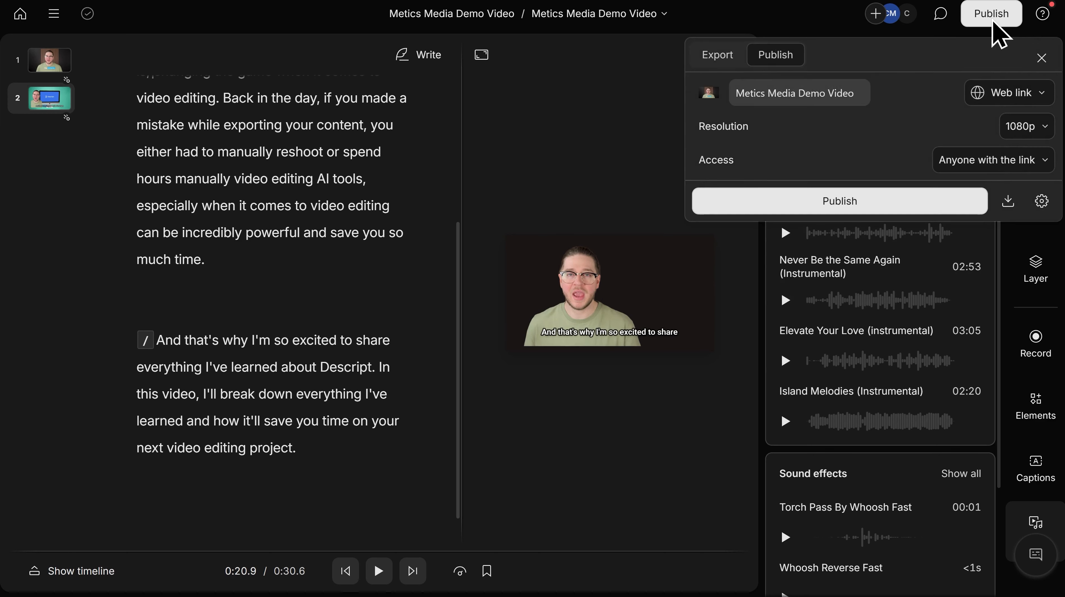
left_click(1014, 95)
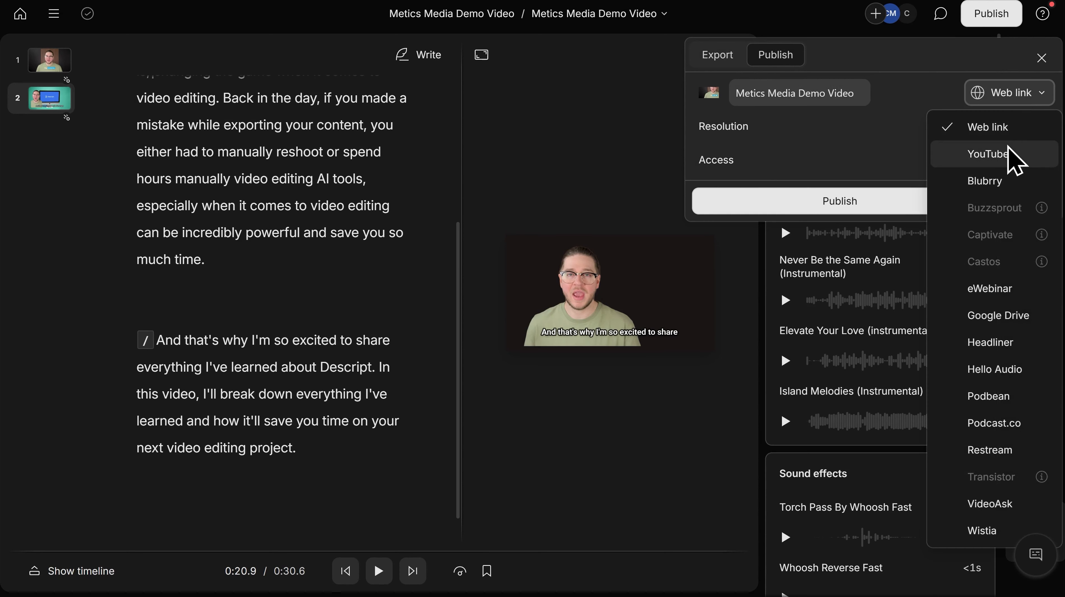
left_click(721, 62)
Step: Review the video export settings for the current composition and set the export quality to High
left_click(718, 56)
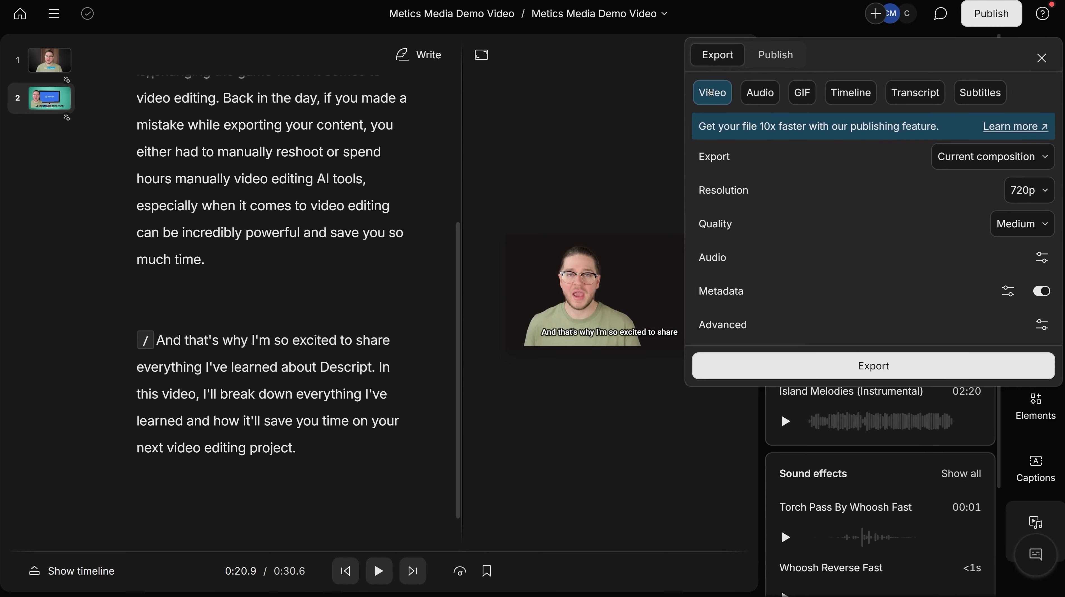
left_click(983, 163)
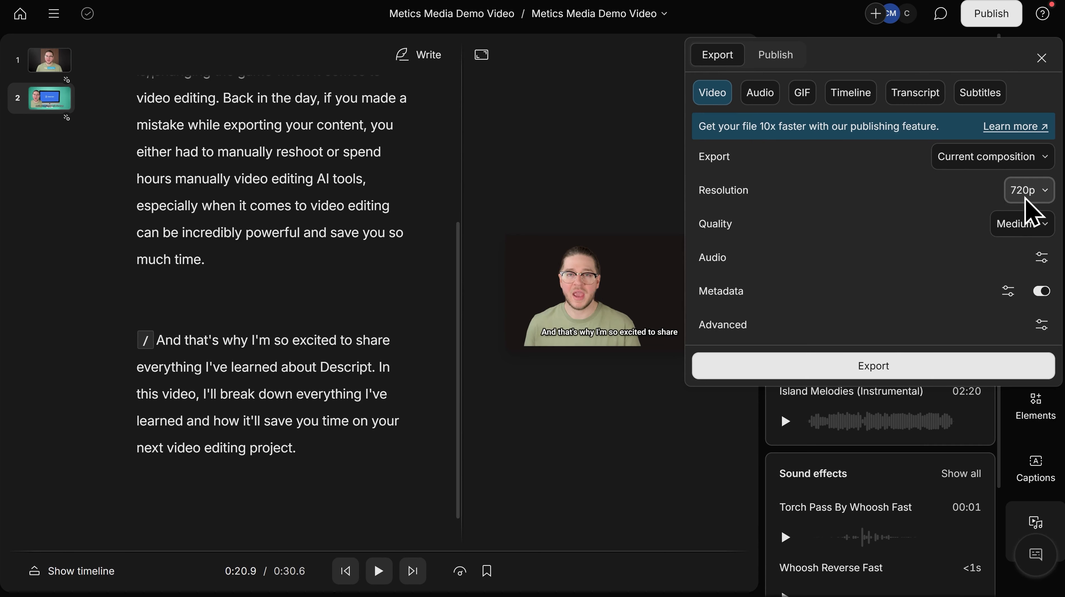
left_click(1027, 200)
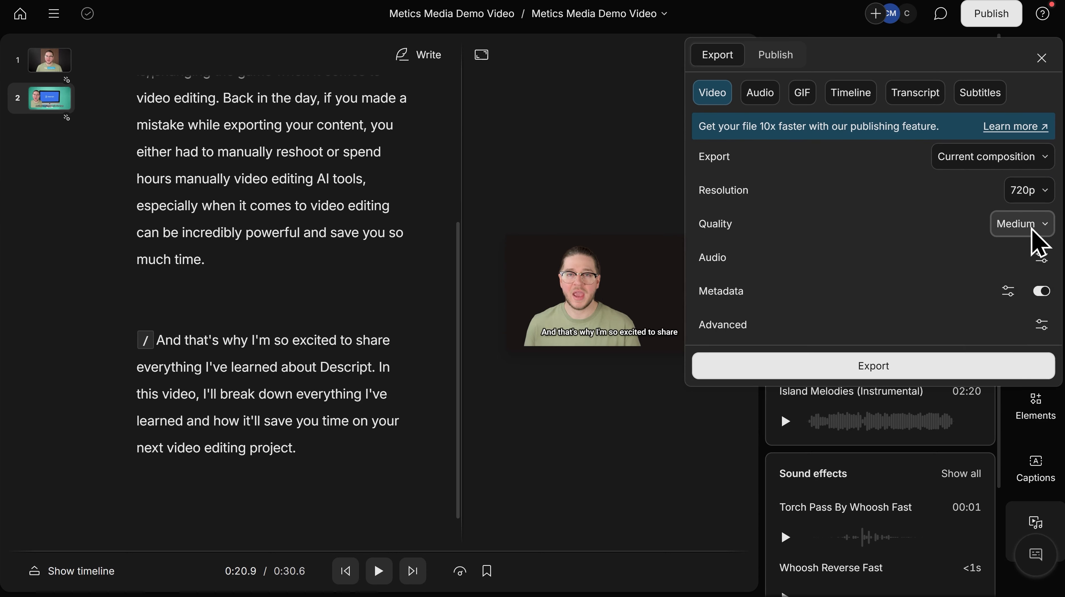
left_click(1023, 225)
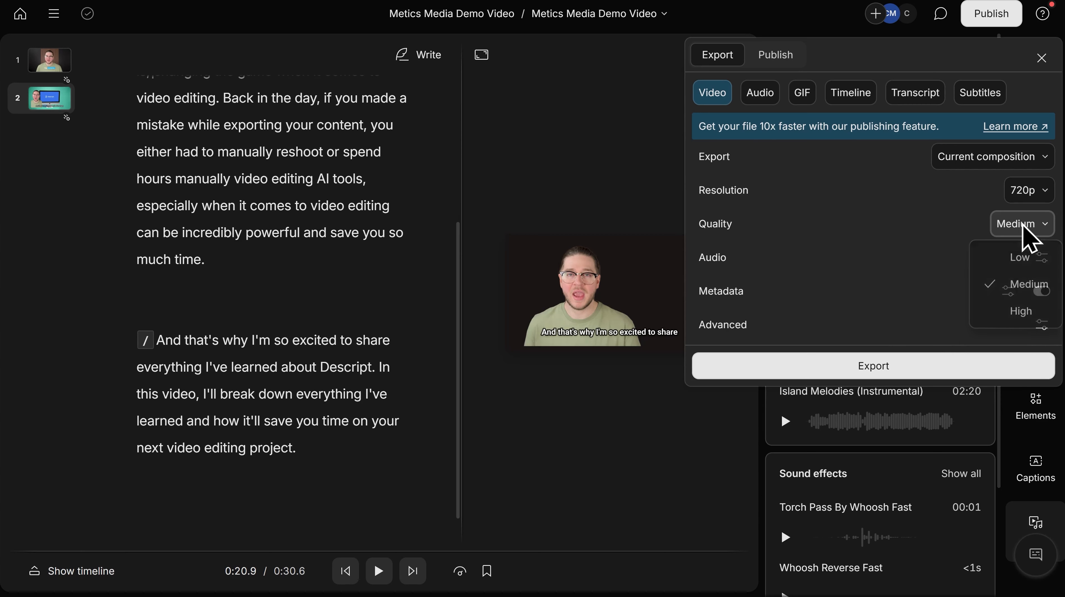
left_click(1022, 313)
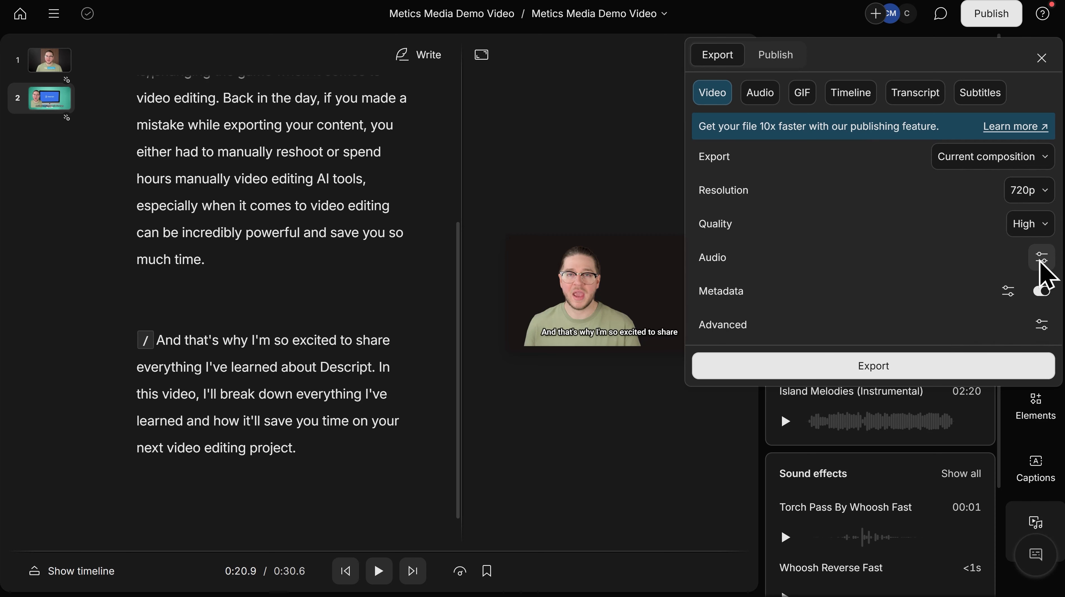
left_click(1039, 288)
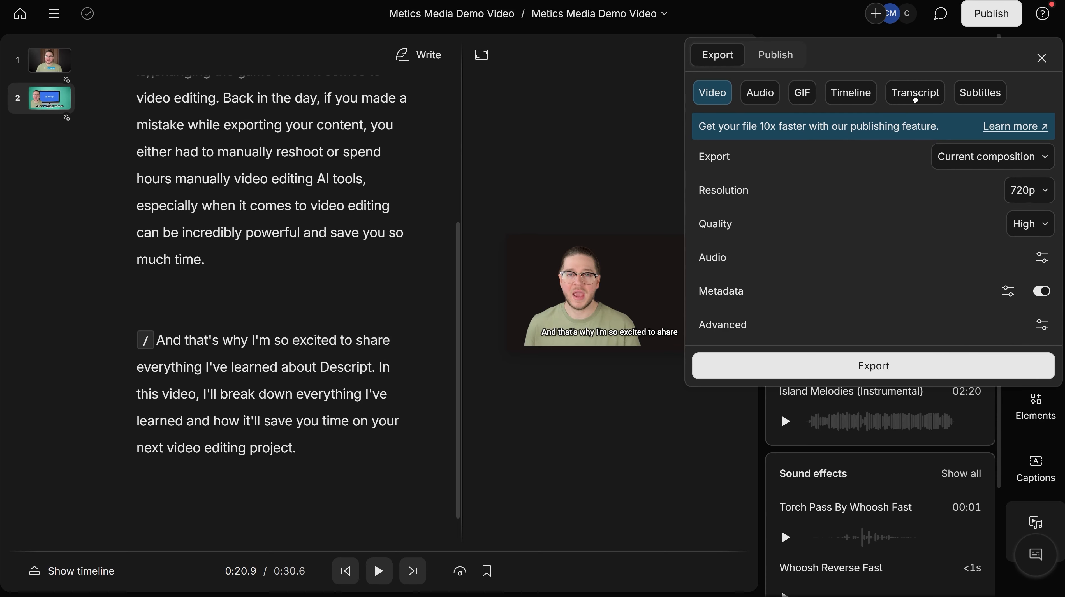
Step: Examine the format choices for transcript and subtitle exports, selecting Microsoft Word (.docx) and SubRip Titles (.srt)
left_click(915, 98)
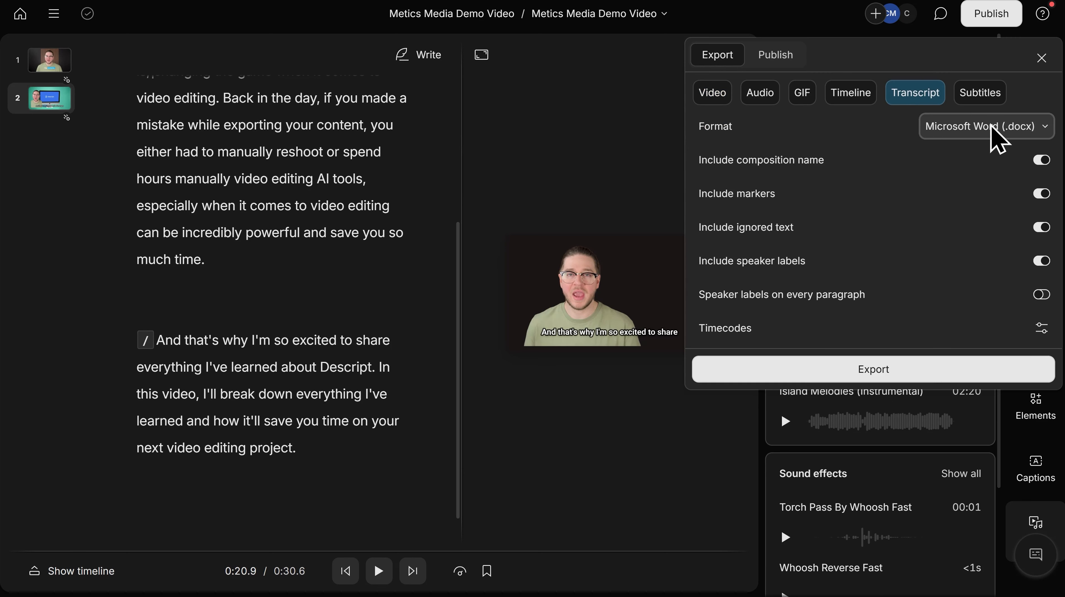
left_click(999, 138)
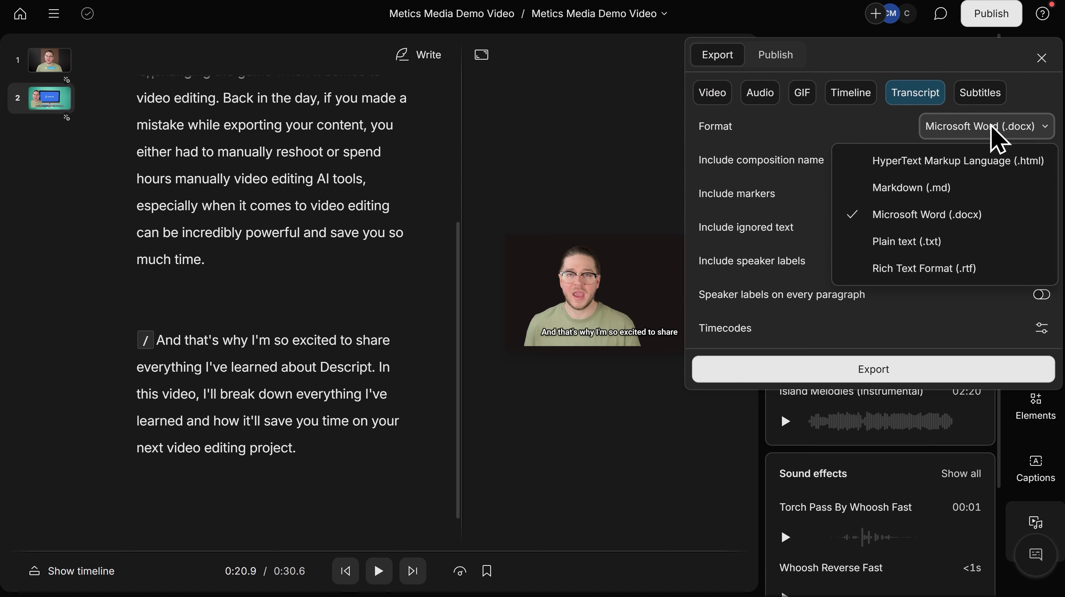
left_click(950, 222)
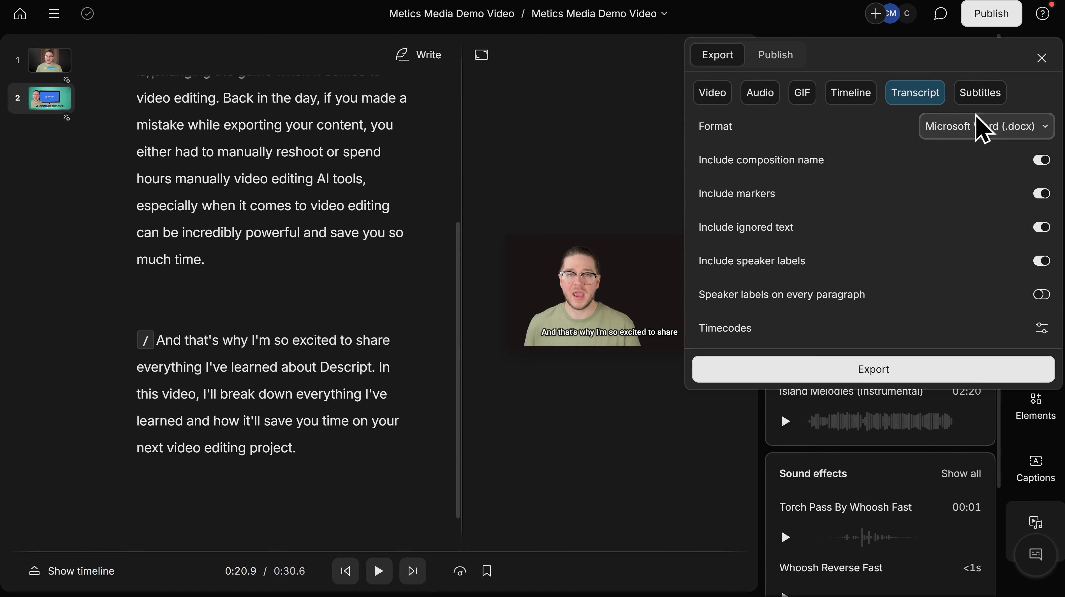
left_click(978, 96)
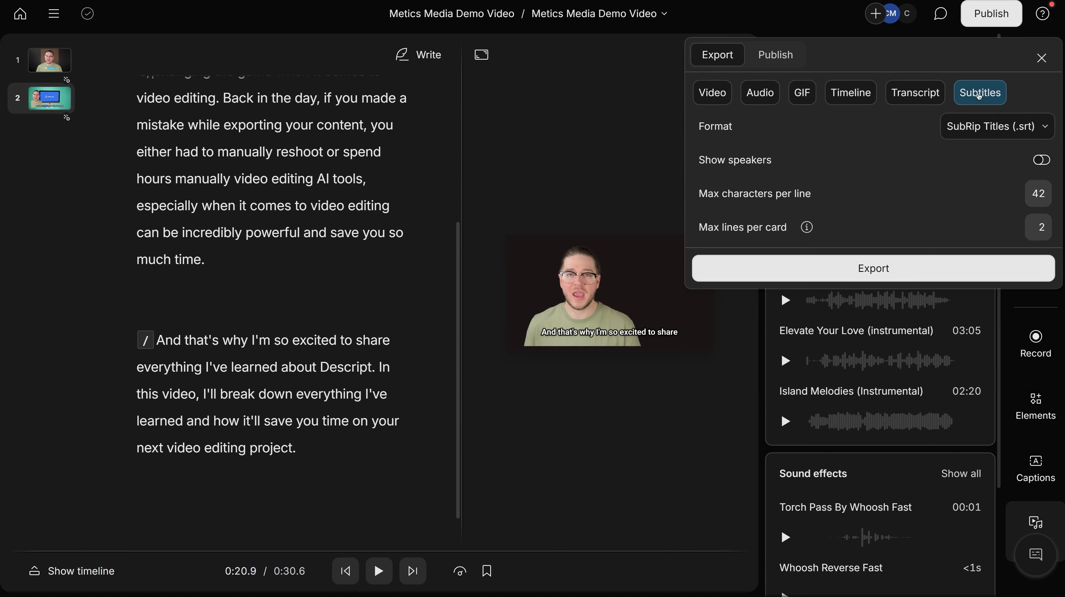
left_click(999, 130)
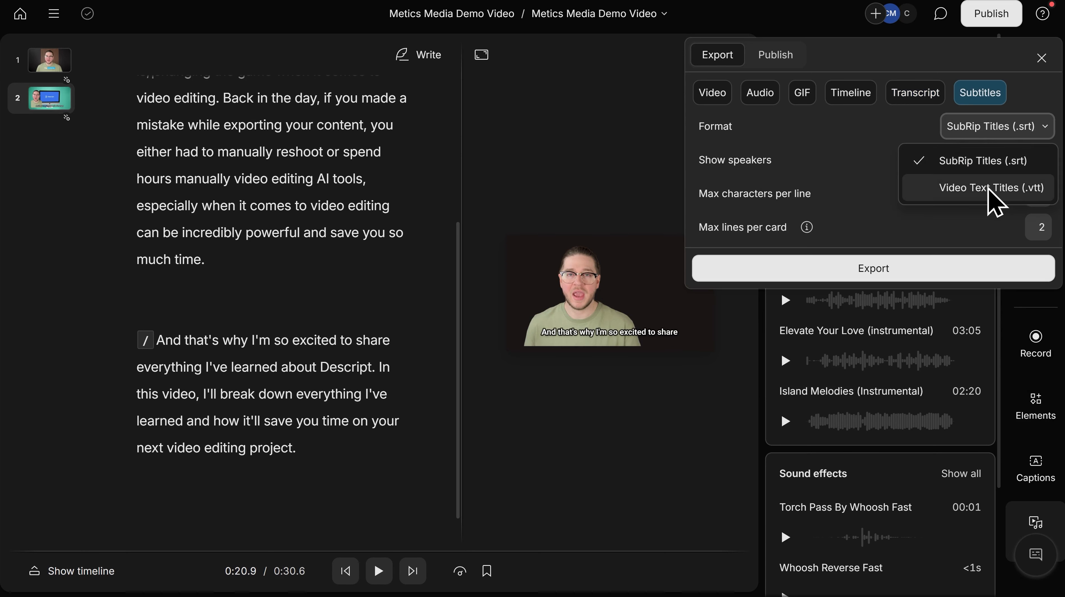
left_click(1023, 154)
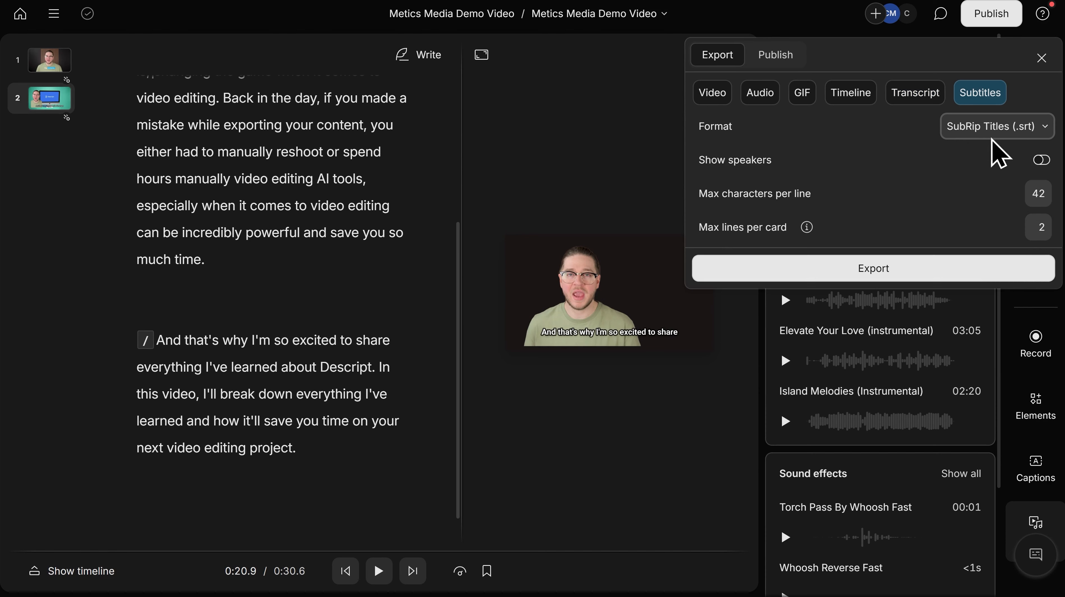
Step: Export the current composition as a video at 720p resolution and High quality
left_click(724, 94)
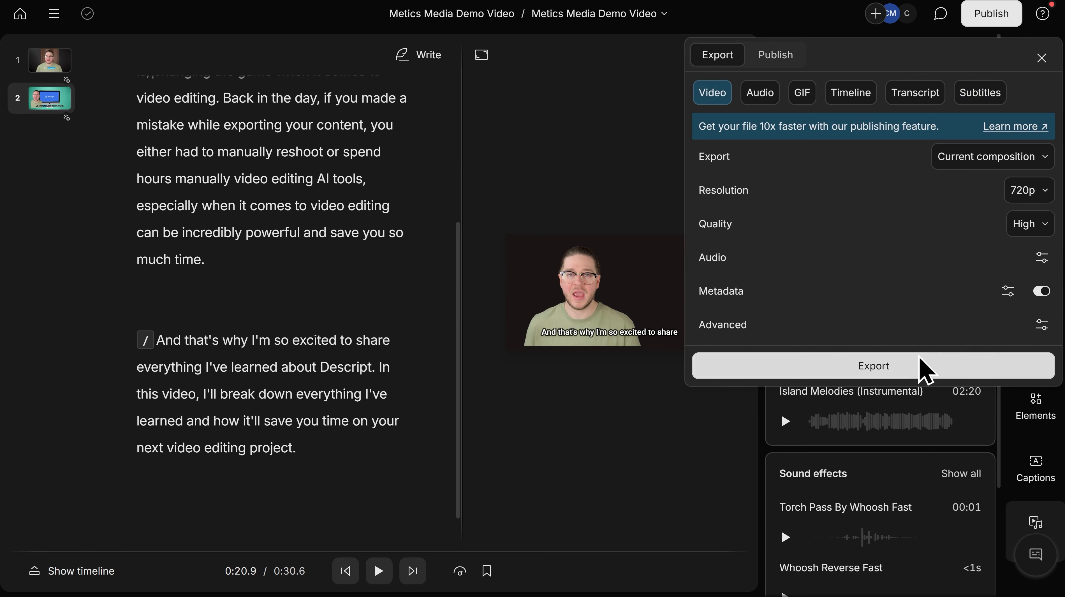
left_click(894, 372)
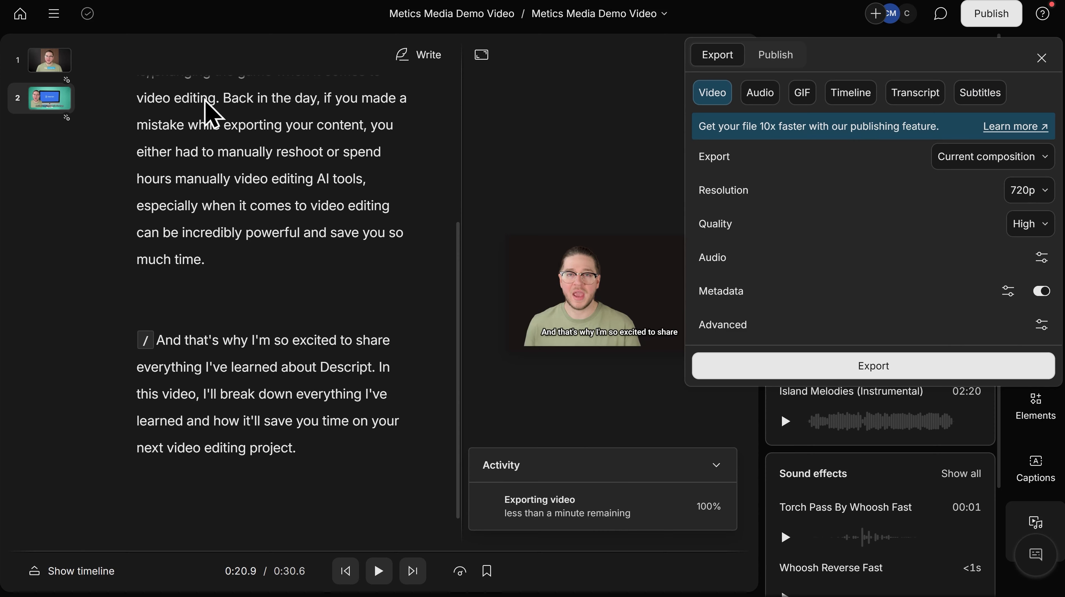
Step: Leave the project for the projects overview and open the Learn Descript tutorials page
left_click(19, 16)
left_click(19, 16)
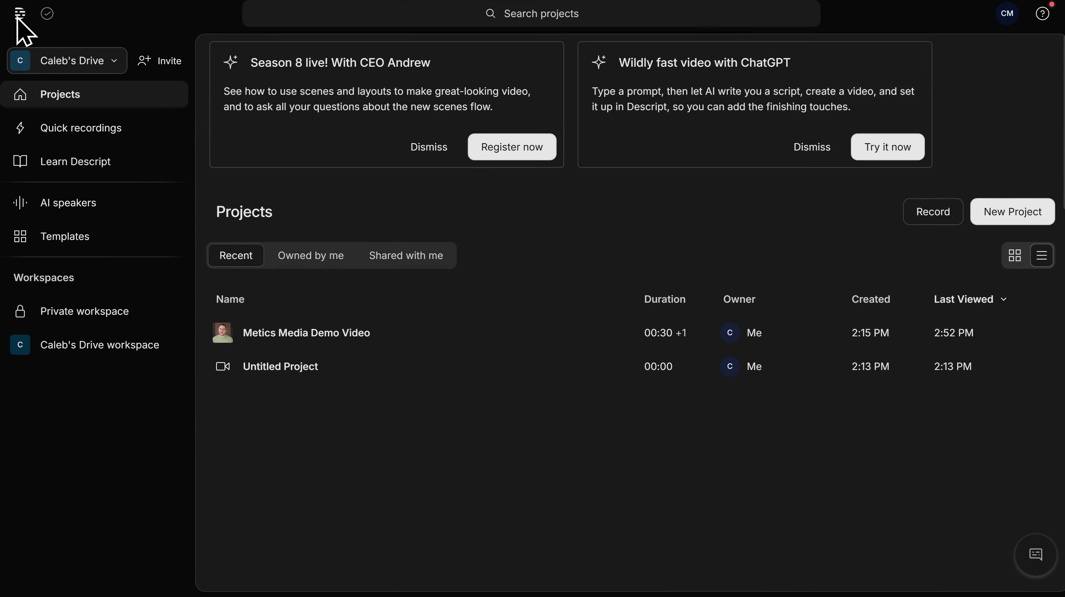
left_click(117, 164)
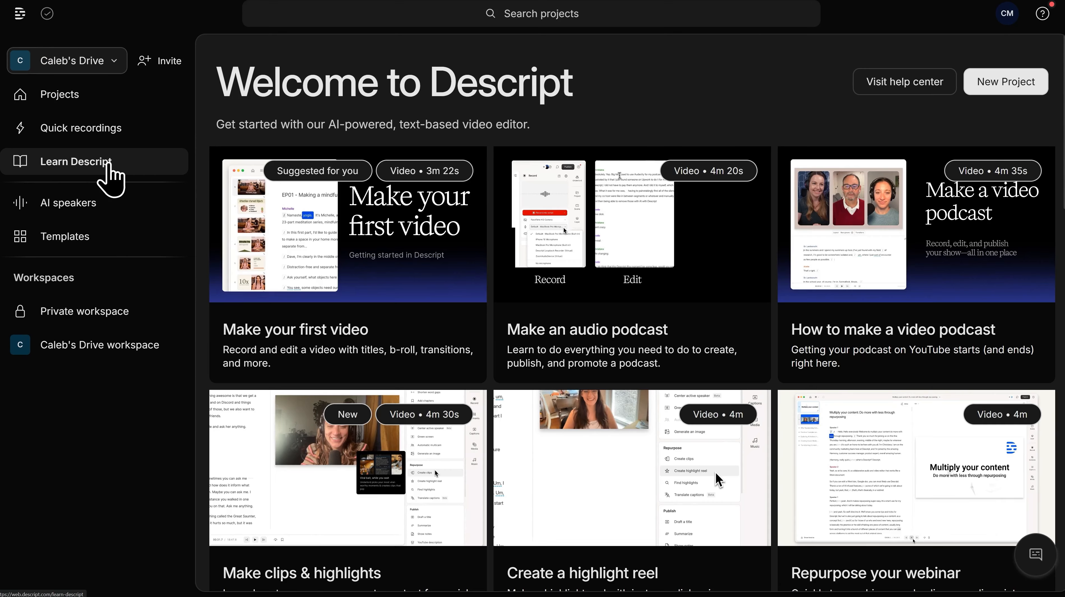